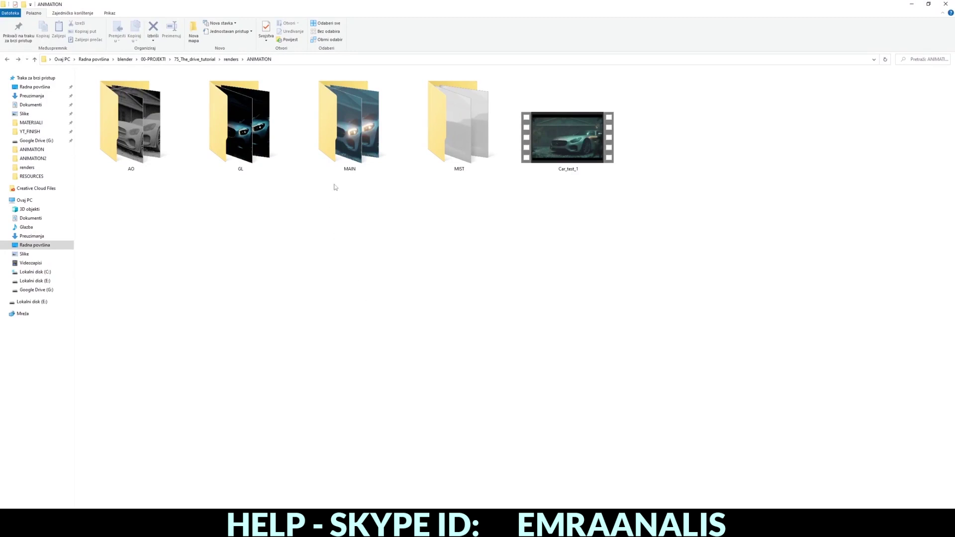
Browse the ANIMATION render folders to locate the MAIN frames folder path
{"action": "double_click", "coordinate": [349, 145]}
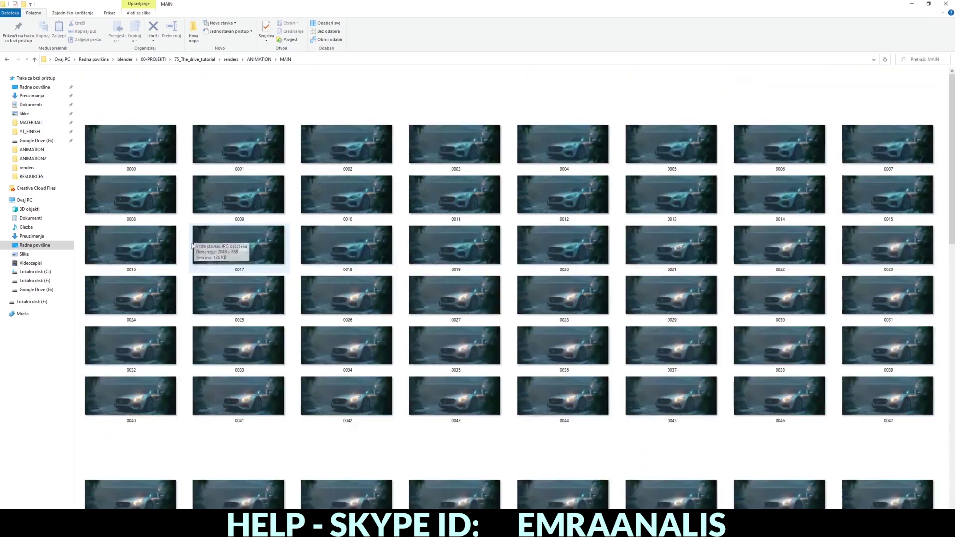
{"action": "left_click", "coordinate": [9, 60]}
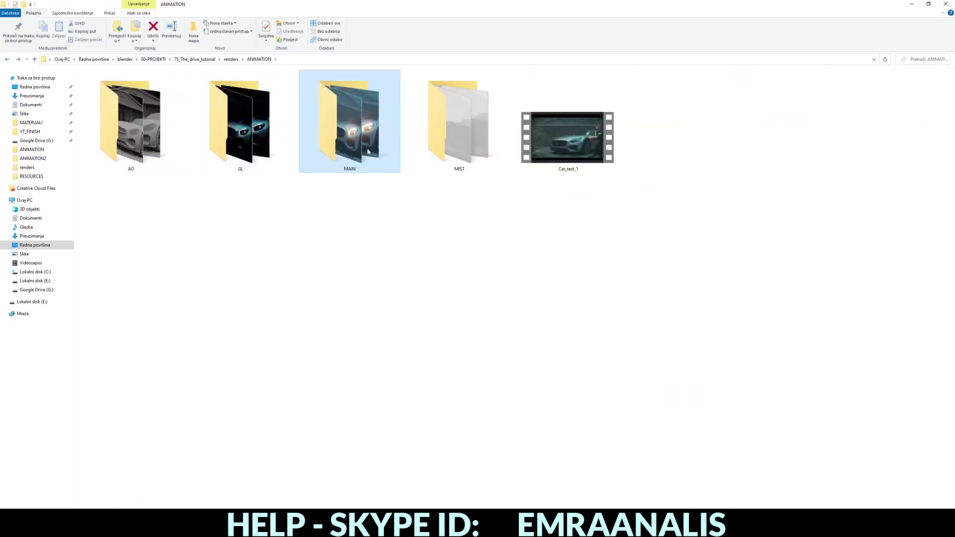
{"action": "double_click", "coordinate": [348, 139]}
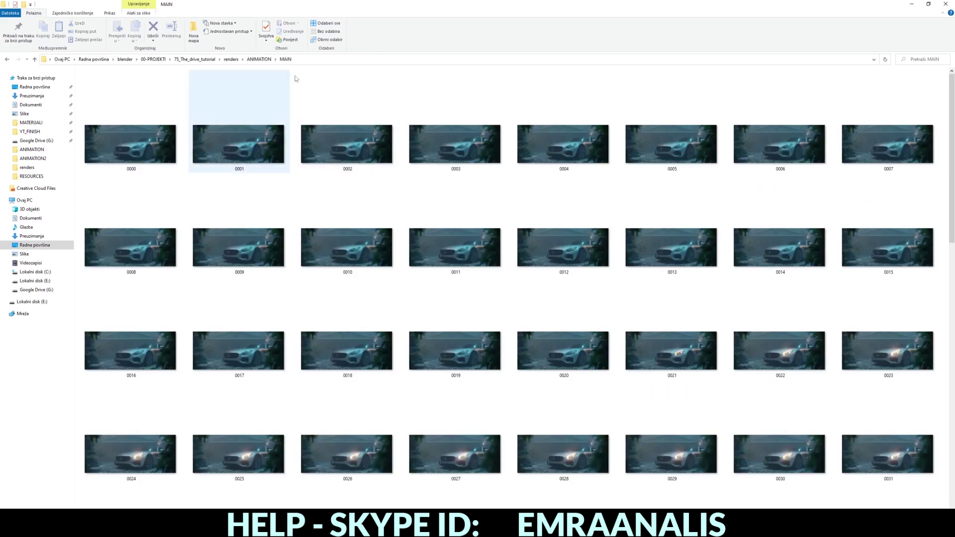
{"action": "left_click", "coordinate": [310, 60]}
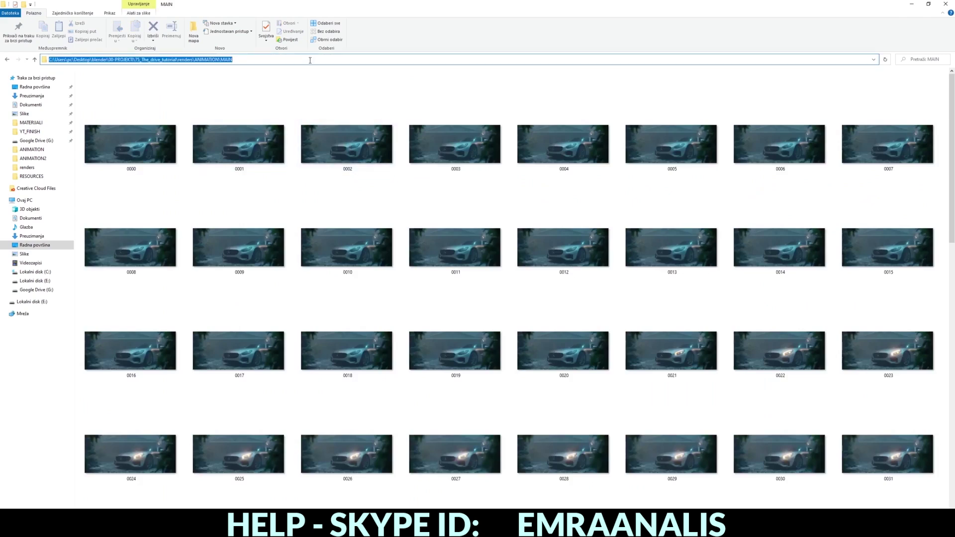
{"action": "left_click", "coordinate": [7, 61]}
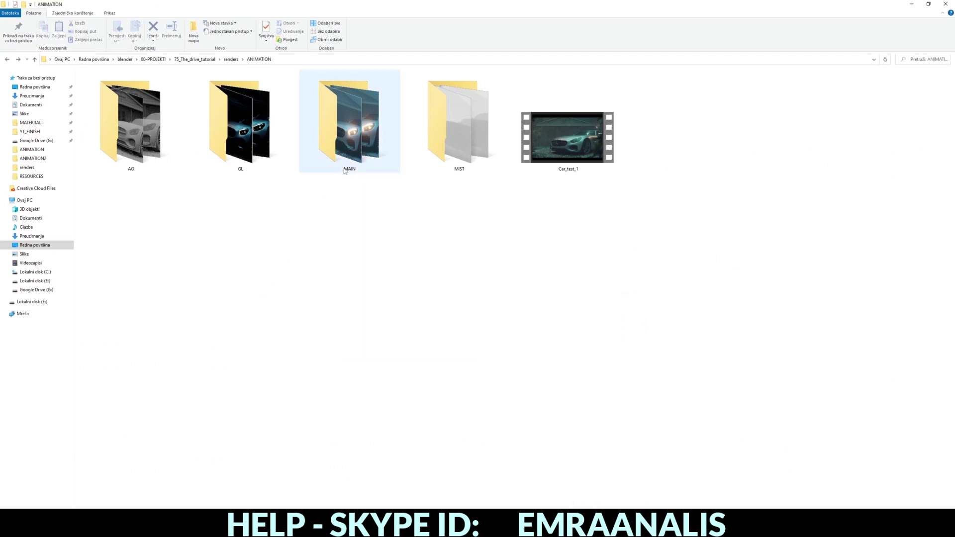
{"action": "left_click", "coordinate": [285, 58]}
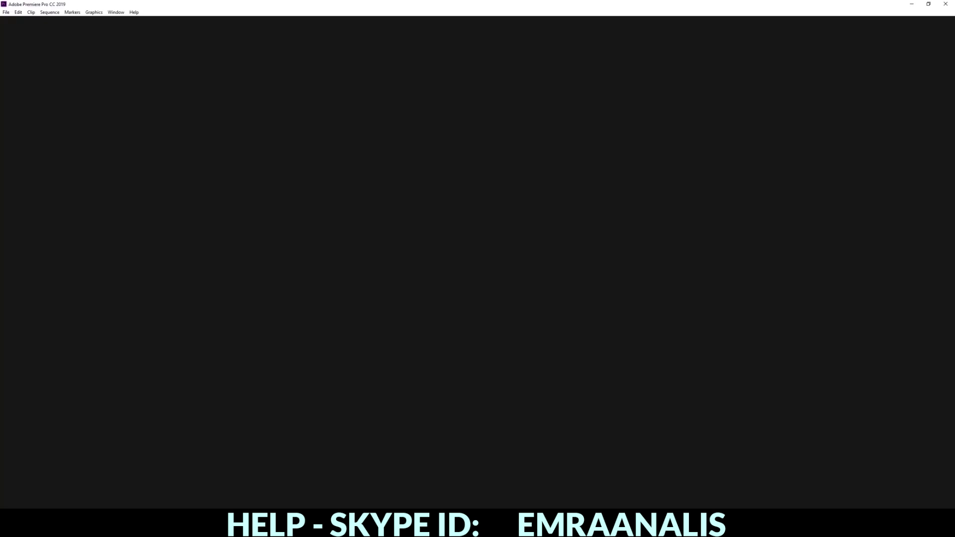
Start a new Premiere Pro project with default settings
{"action": "left_click", "coordinate": [6, 12]}
{"action": "left_click", "coordinate": [134, 21]}
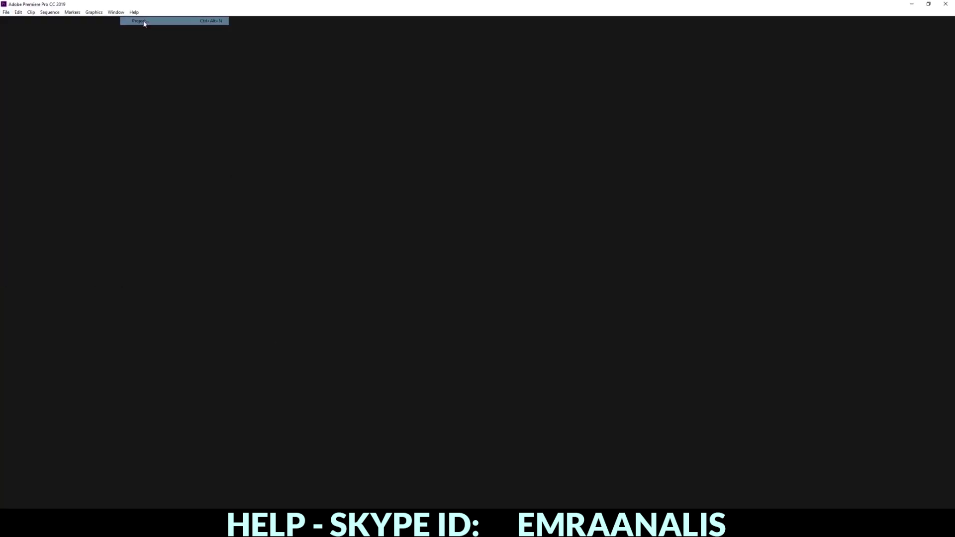
{"action": "left_click", "coordinate": [538, 377]}
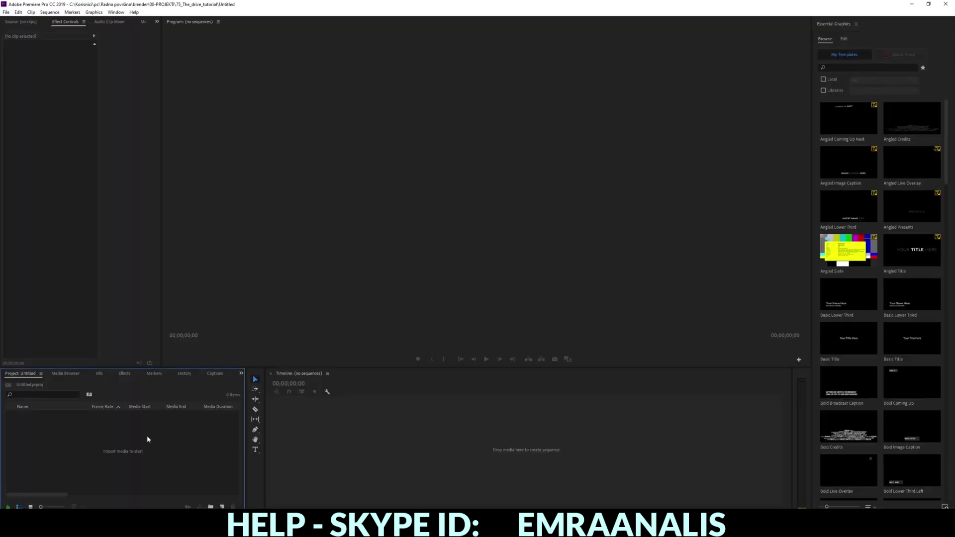
Import the ANIMATION/MAIN frames from 0000 as one image-sequence clip
{"action": "double_click", "coordinate": [147, 435]}
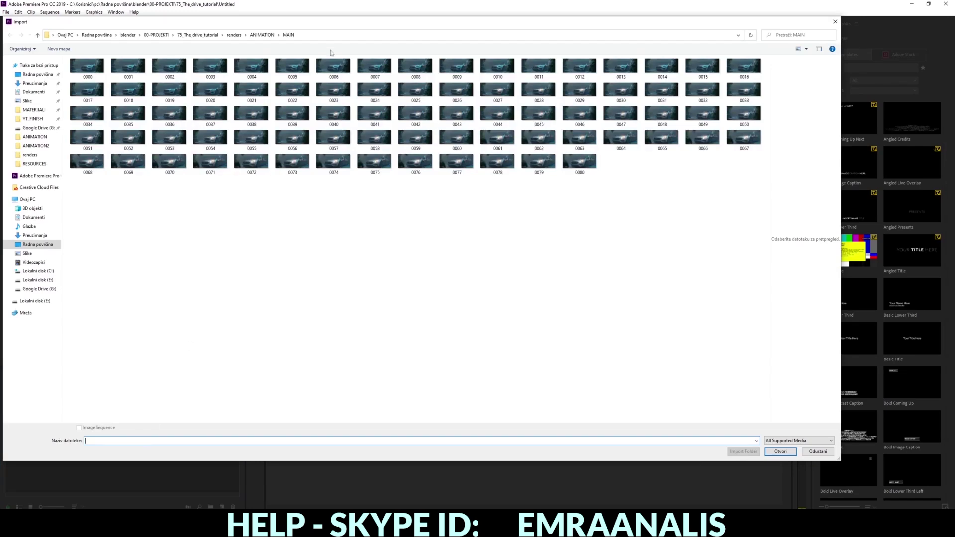
{"action": "left_click", "coordinate": [303, 33]}
{"action": "key", "text": "alt+Up"}
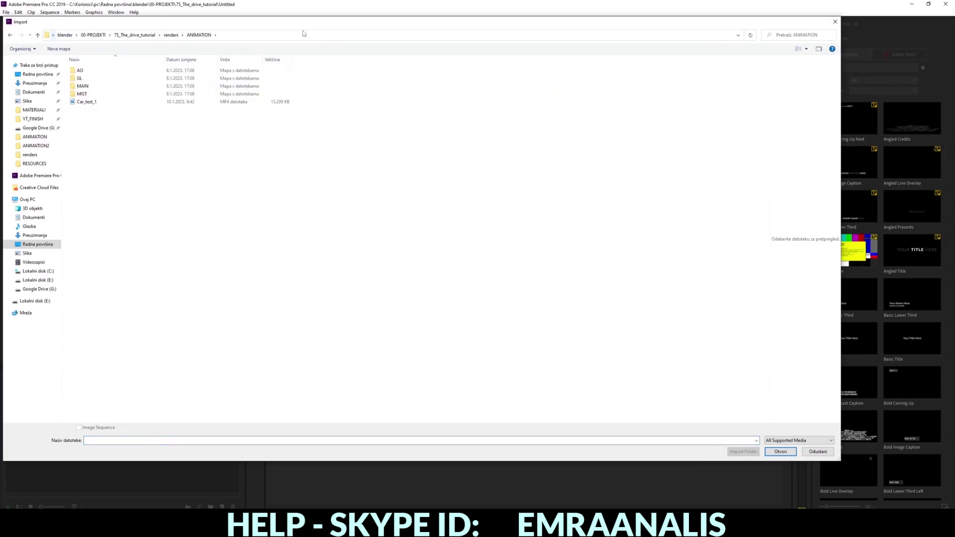
{"action": "double_click", "coordinate": [89, 94]}
{"action": "key", "text": "alt+Up"}
{"action": "key", "text": "Up"}
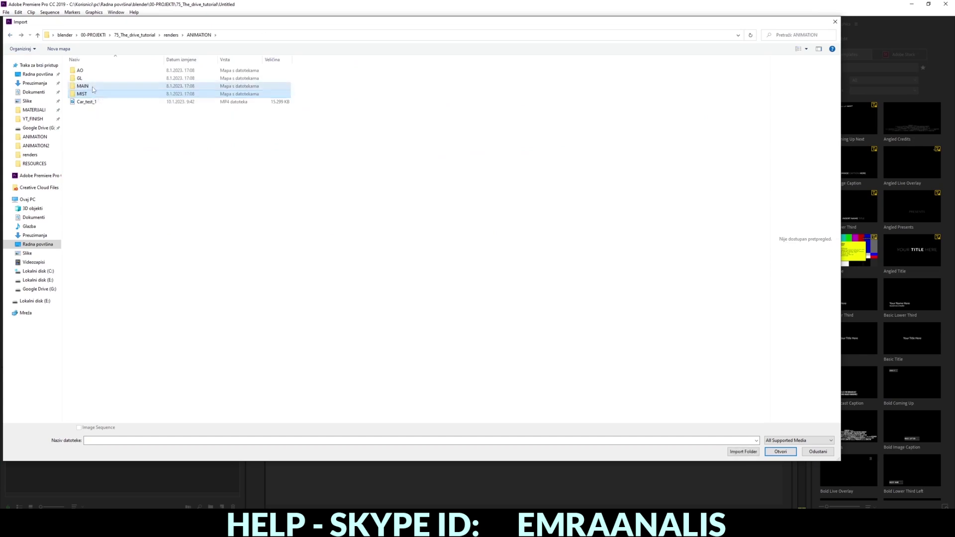
{"action": "key", "text": "Return"}
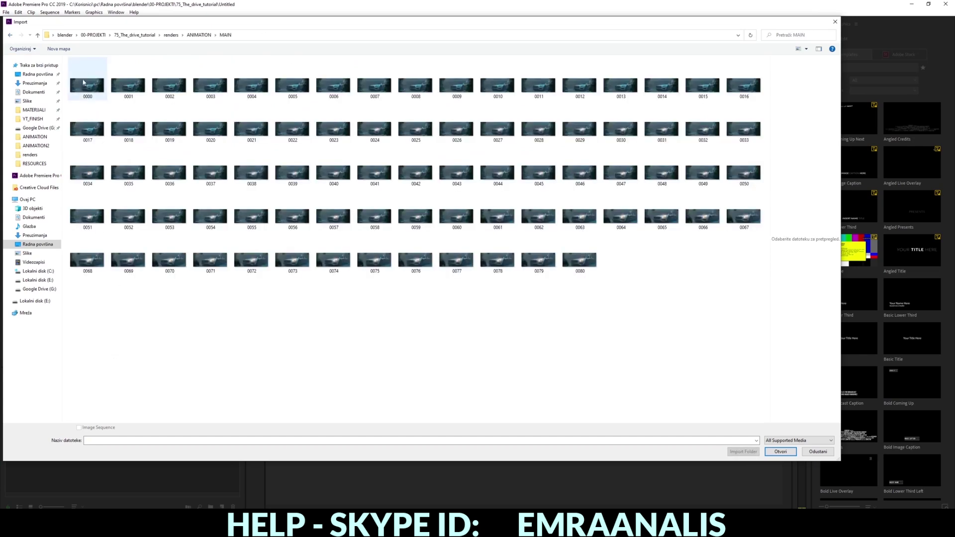
{"action": "left_click", "coordinate": [82, 83]}
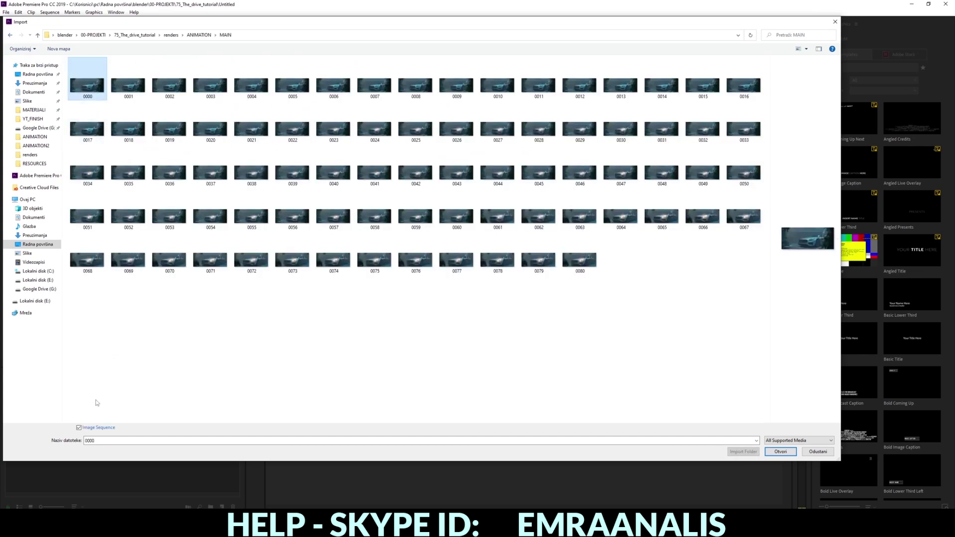
{"action": "left_click", "coordinate": [79, 428]}
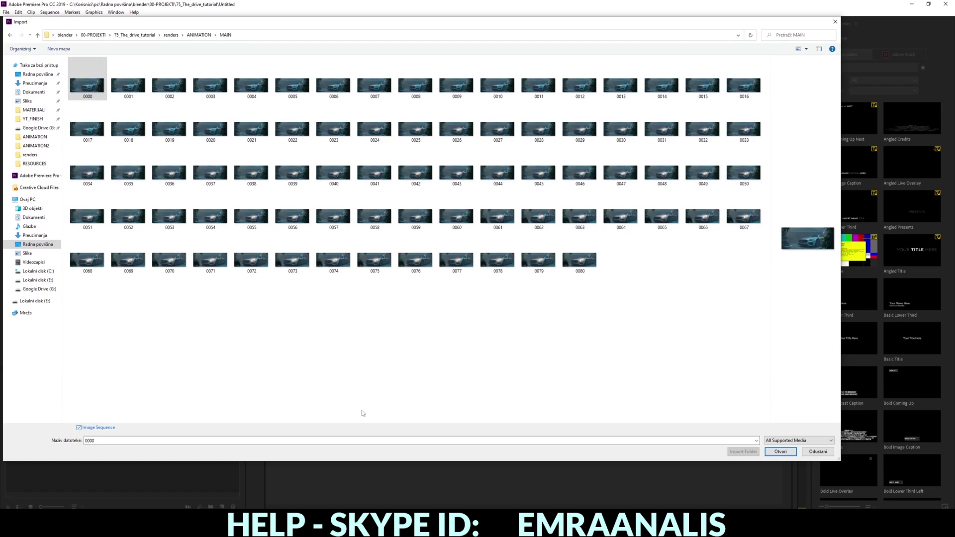
{"action": "left_click", "coordinate": [774, 453]}
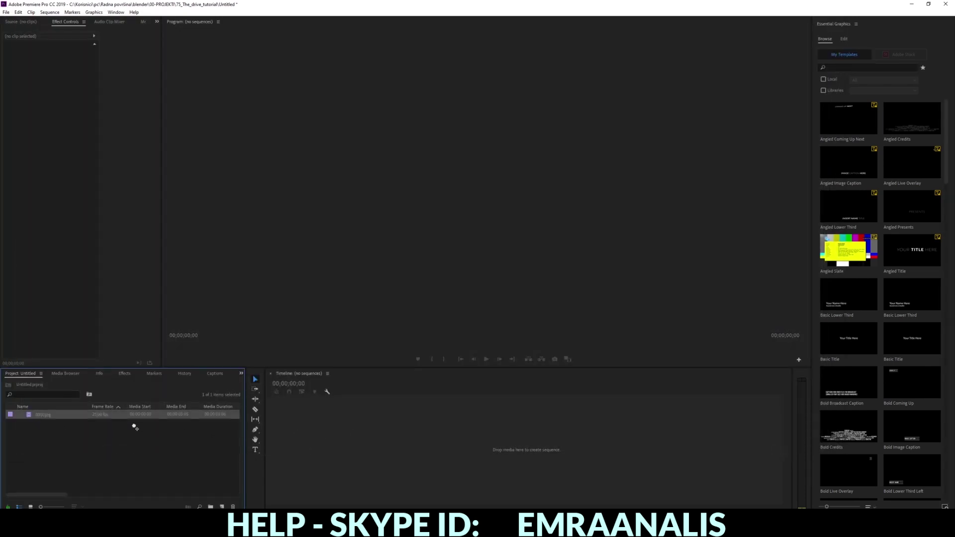
Build a 0000 sequence from the MAIN frames clip and play the car animation
{"action": "left_click_drag", "start_coordinate": [298, 439], "coordinate": [299, 439]}
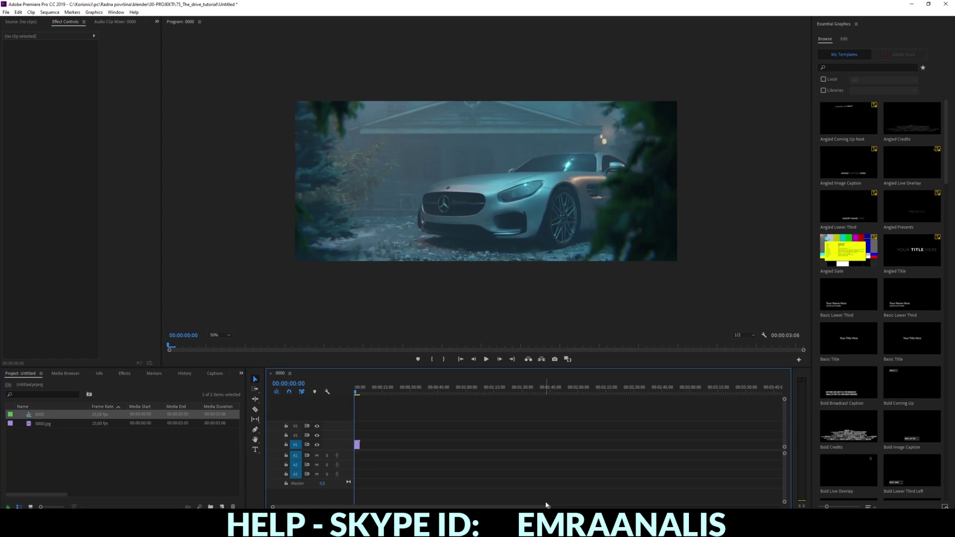
{"action": "scroll", "coordinate": [467, 490], "scroll_direction": "up", "scroll_amount": 5, "text": "alt"}
{"action": "key", "text": "space"}
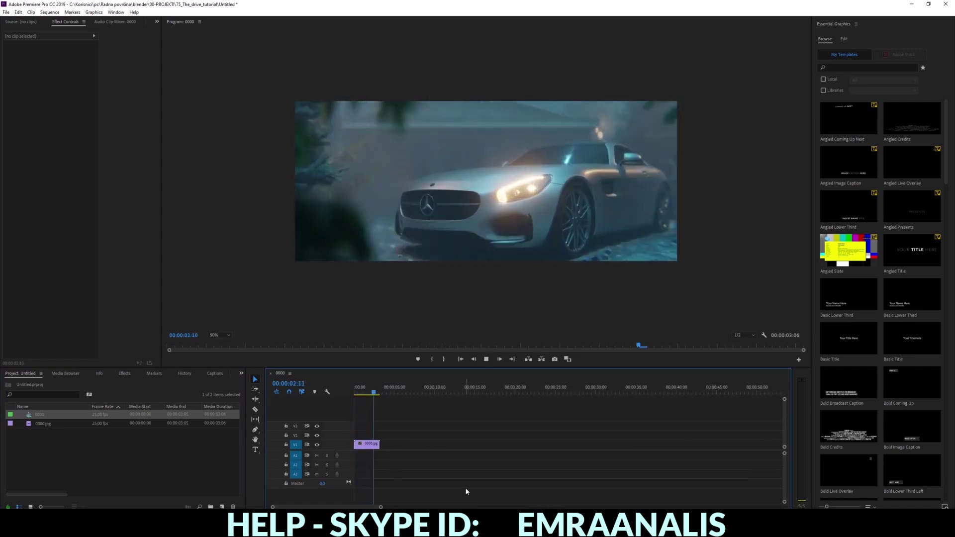
{"action": "key", "text": "space"}
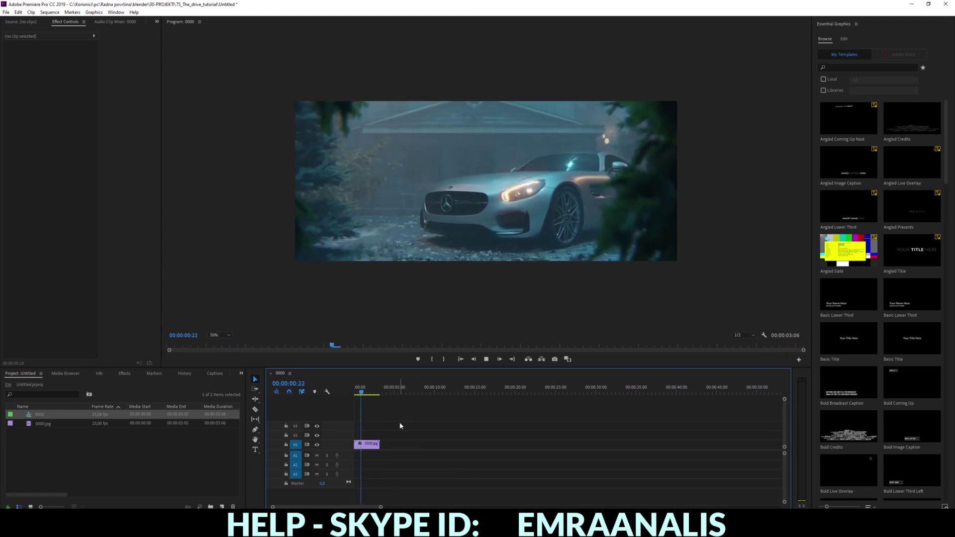
{"action": "key", "text": "space"}
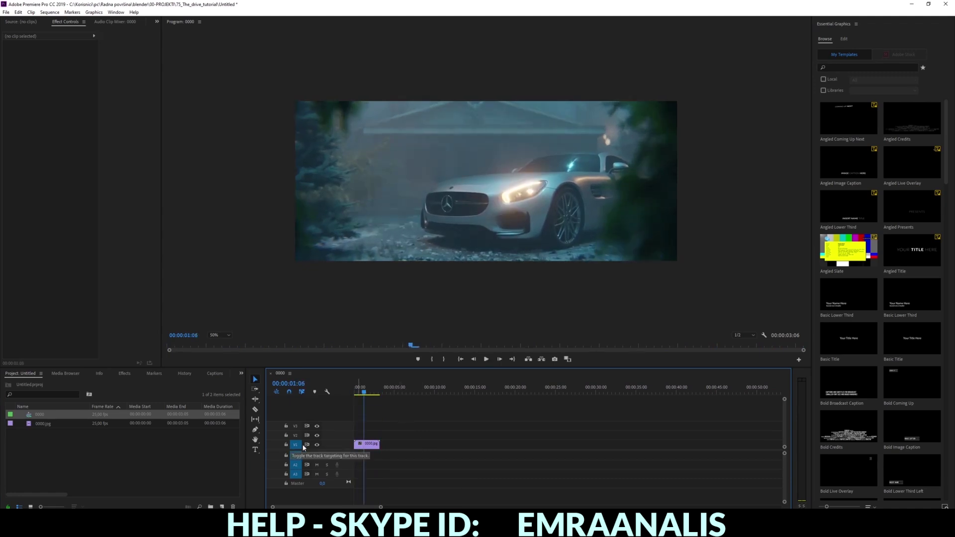
Import renders/ANIMATION2/MAIN frames starting at 0000 as an image sequence
{"action": "double_click", "coordinate": [153, 459]}
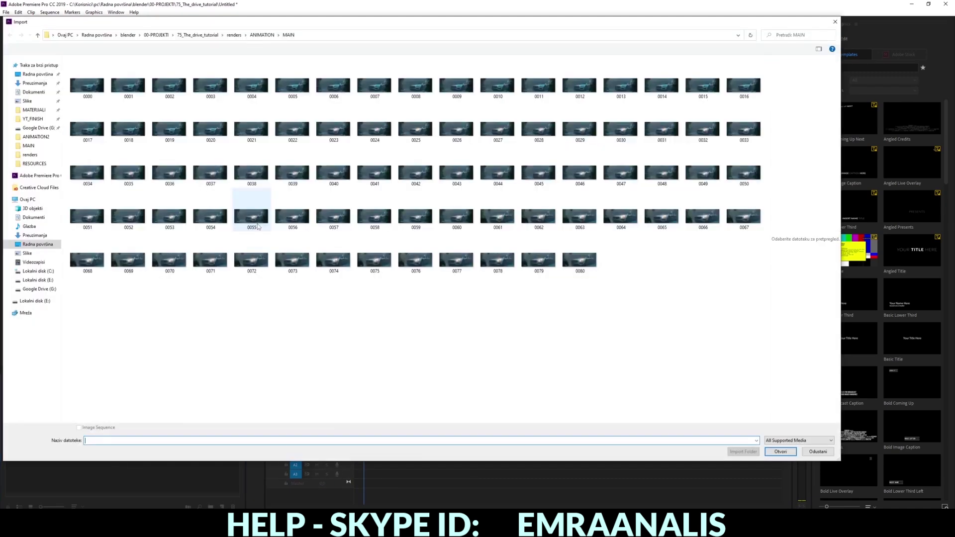
{"action": "left_click", "coordinate": [262, 35]}
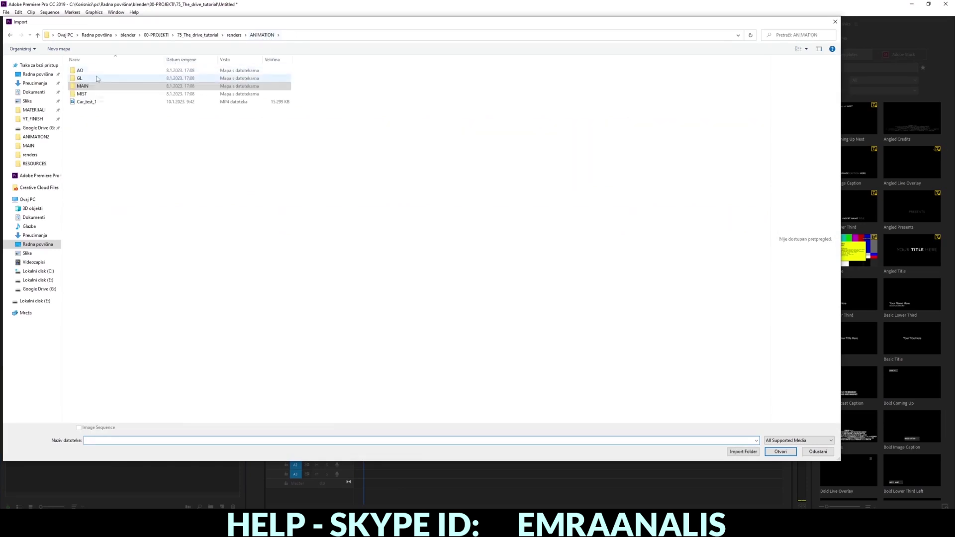
{"action": "left_click", "coordinate": [234, 35]}
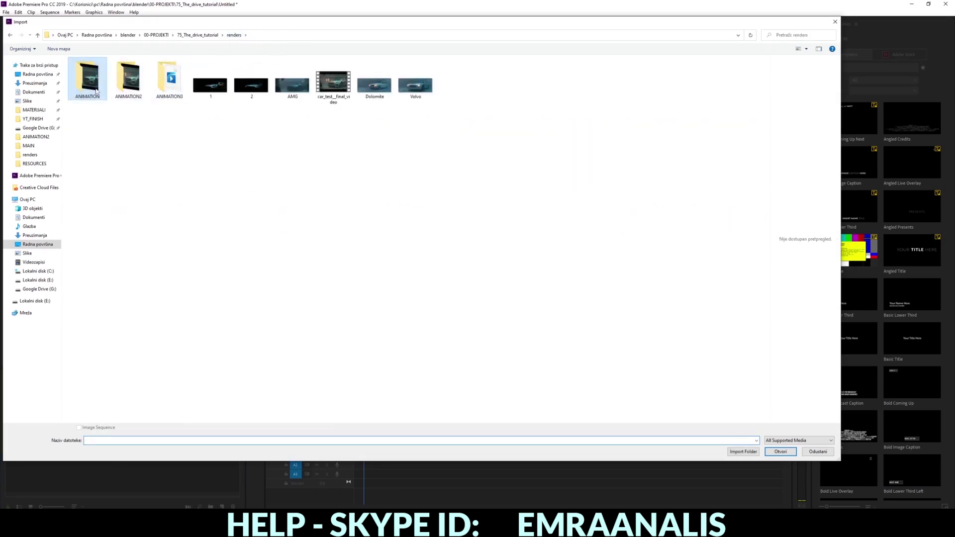
{"action": "double_click", "coordinate": [128, 81]}
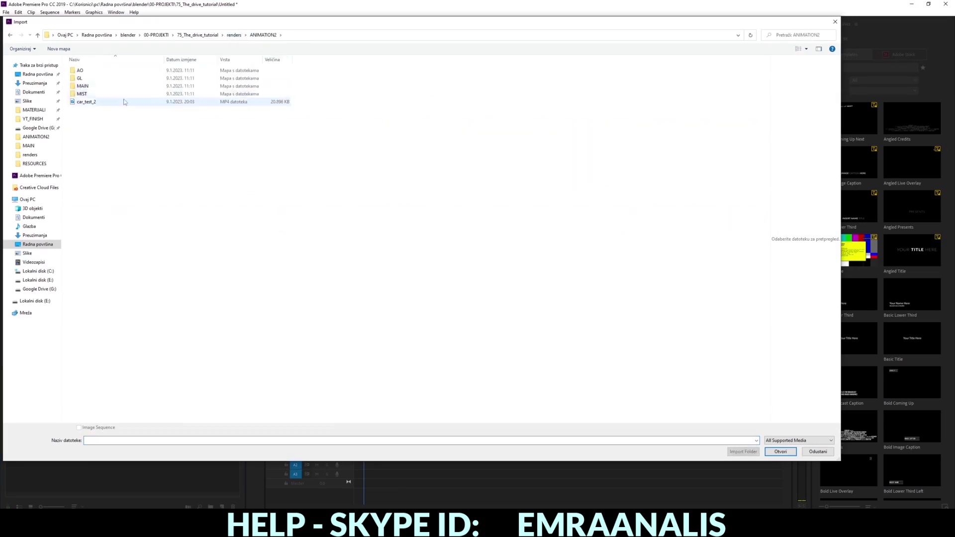
{"action": "double_click", "coordinate": [83, 86]}
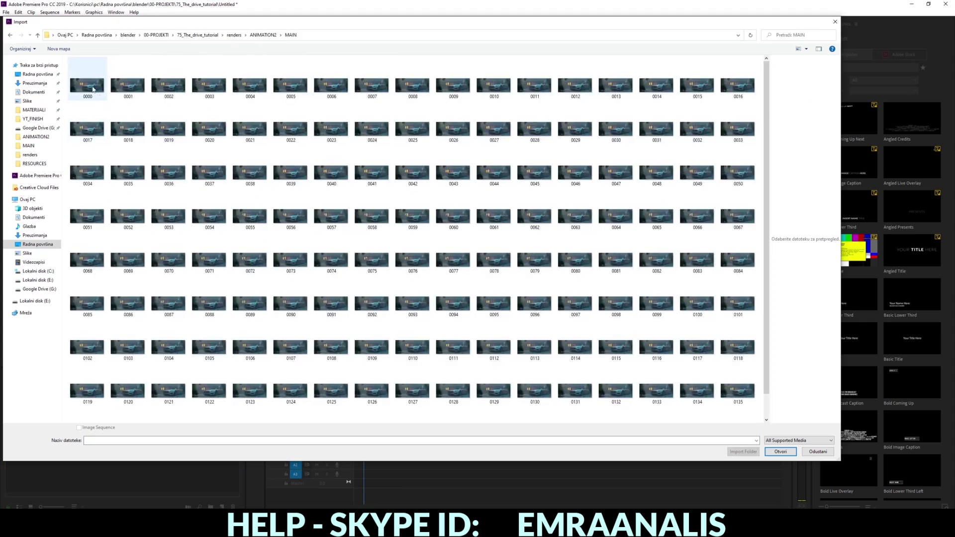
{"action": "left_click", "coordinate": [95, 88]}
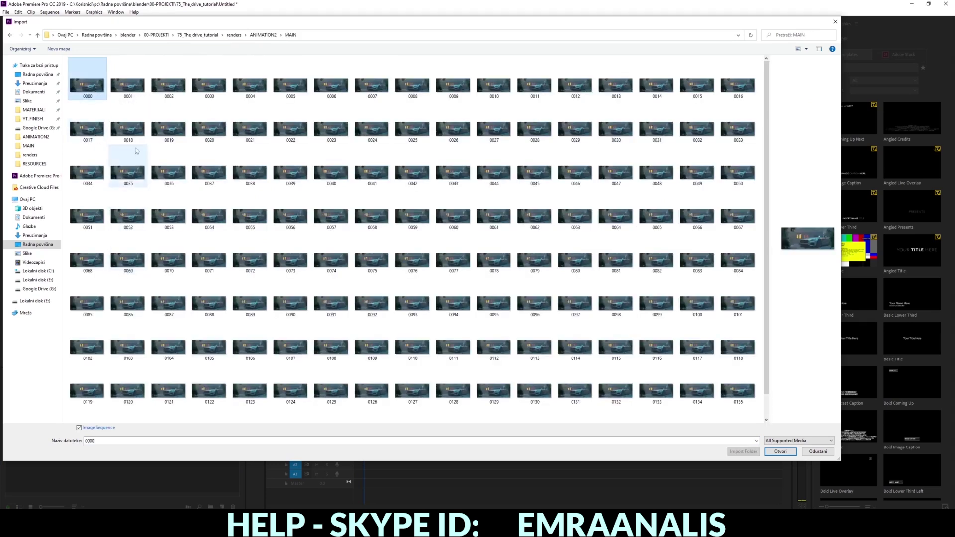
{"action": "left_click", "coordinate": [780, 453]}
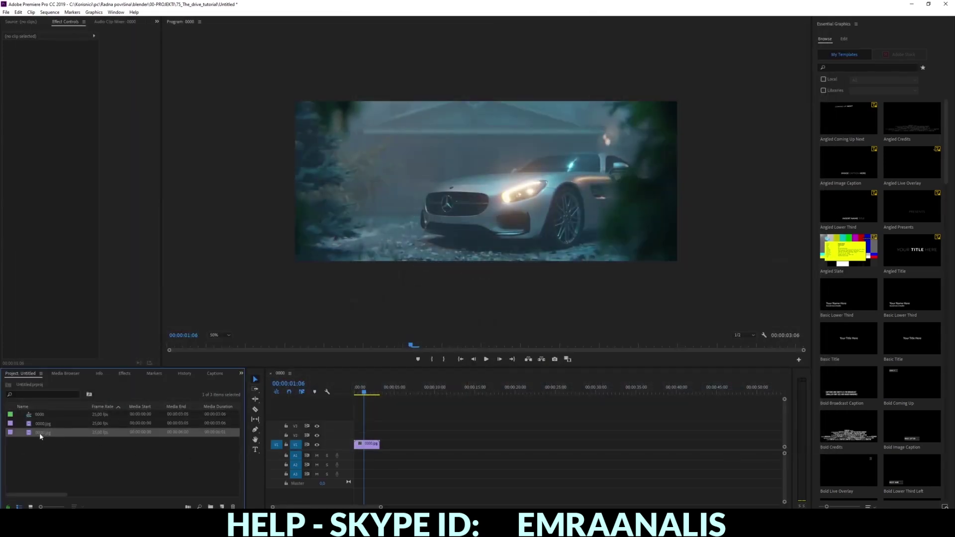
Place the ANIMATION2 clip after the first on V1 and preview at 100%
{"action": "left_click_drag", "start_coordinate": [341, 467], "coordinate": [360, 402]}
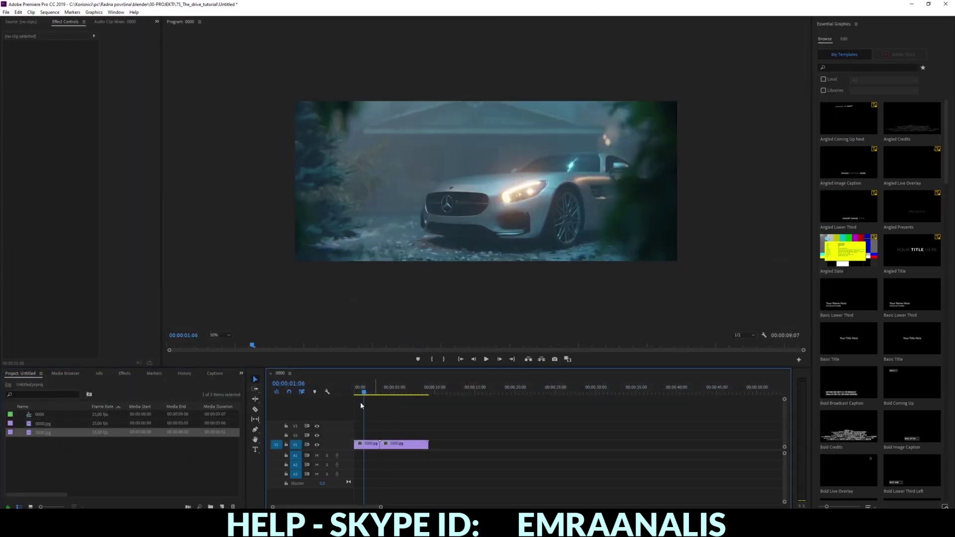
{"action": "key", "text": "space"}
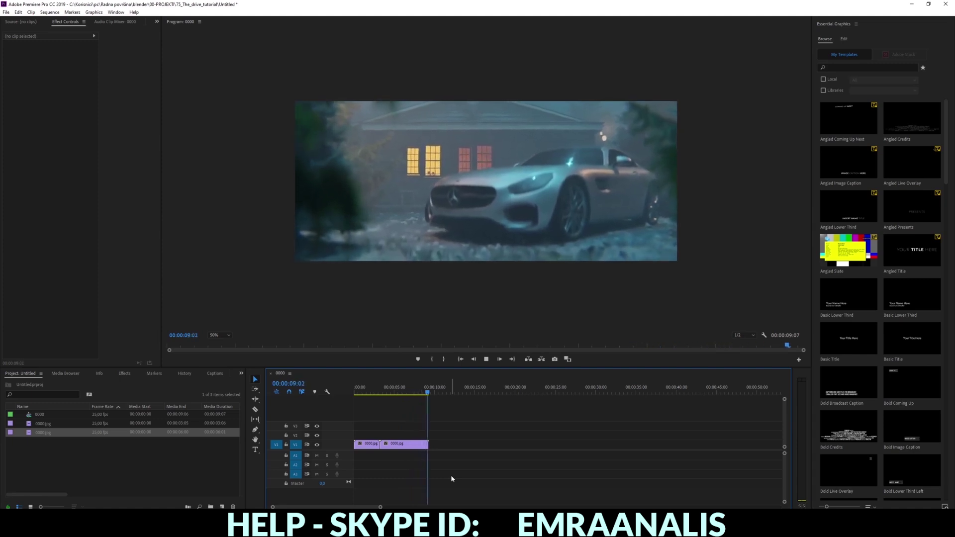
{"action": "left_click", "coordinate": [215, 335]}
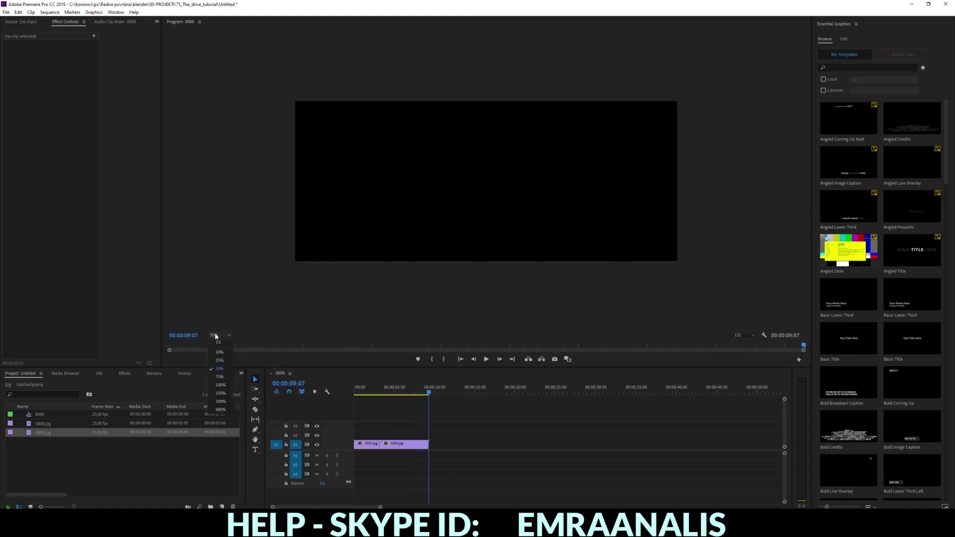
{"action": "left_click", "coordinate": [221, 385]}
{"action": "key", "text": "space"}
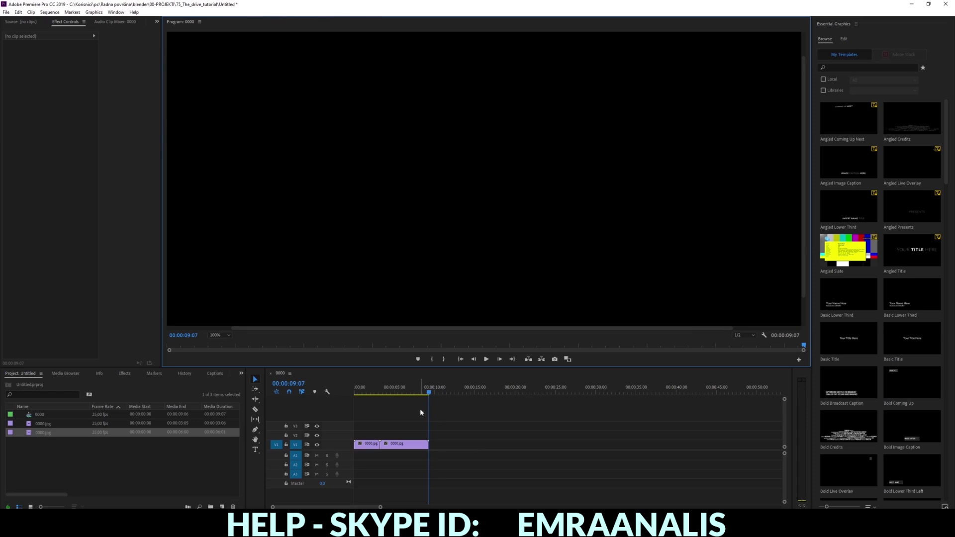
Export the sequence as H.264 final_video.mp4 into renders/ANIMATION3
{"action": "left_click", "coordinate": [6, 12]}
{"action": "mouse_move", "coordinate": [19, 236]}
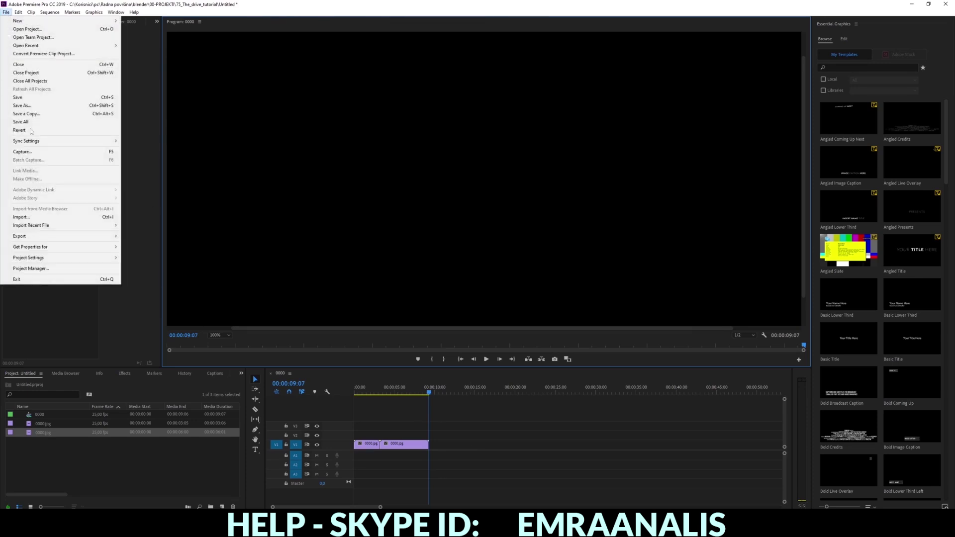
{"action": "left_click", "coordinate": [142, 236]}
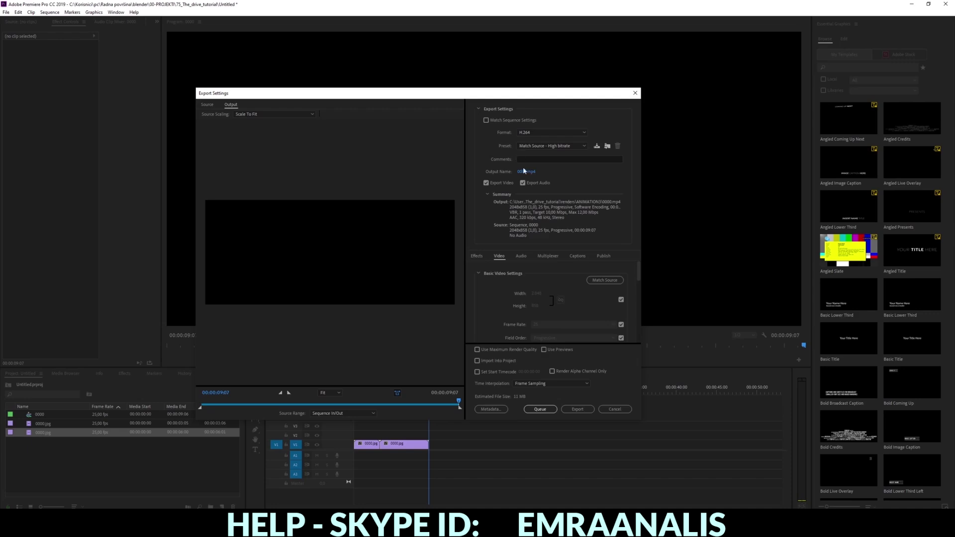
{"action": "left_click", "coordinate": [523, 172]}
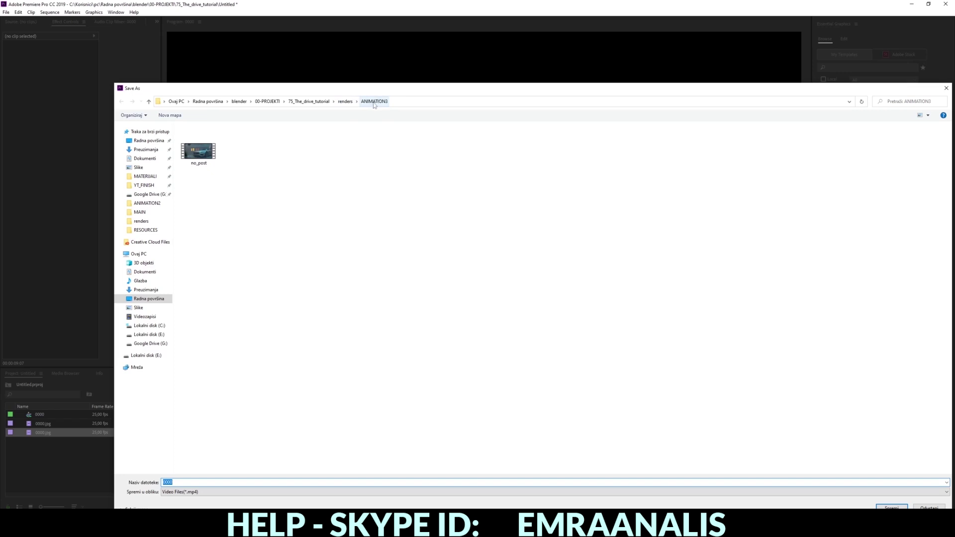
{"action": "left_click", "coordinate": [345, 102]}
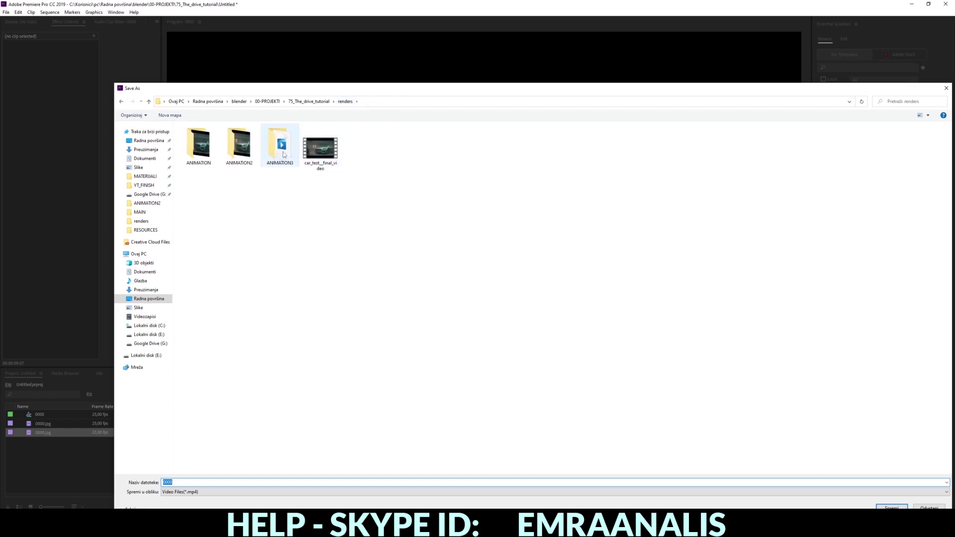
{"action": "double_click", "coordinate": [284, 155]}
{"action": "type", "text": "final_video"}
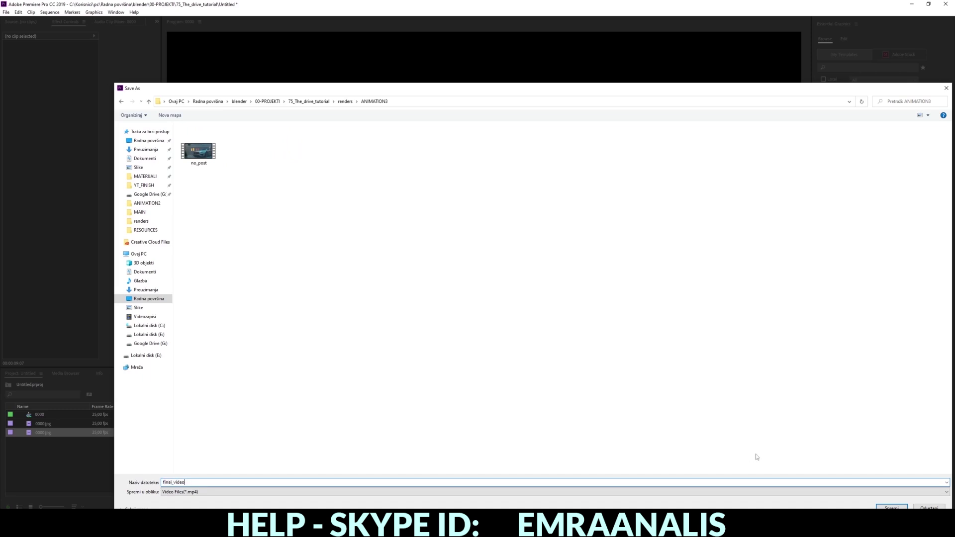
{"action": "key", "text": "Return"}
{"action": "left_click", "coordinate": [580, 409]}
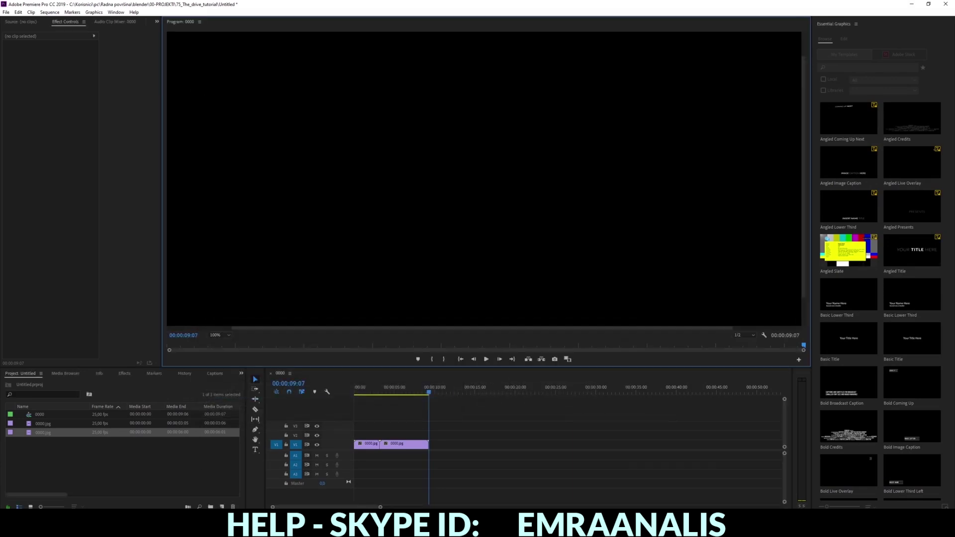
Play the no_post video from renders/ANIMATION3 in Explorer, then close it
{"action": "left_click", "coordinate": [169, 493]}
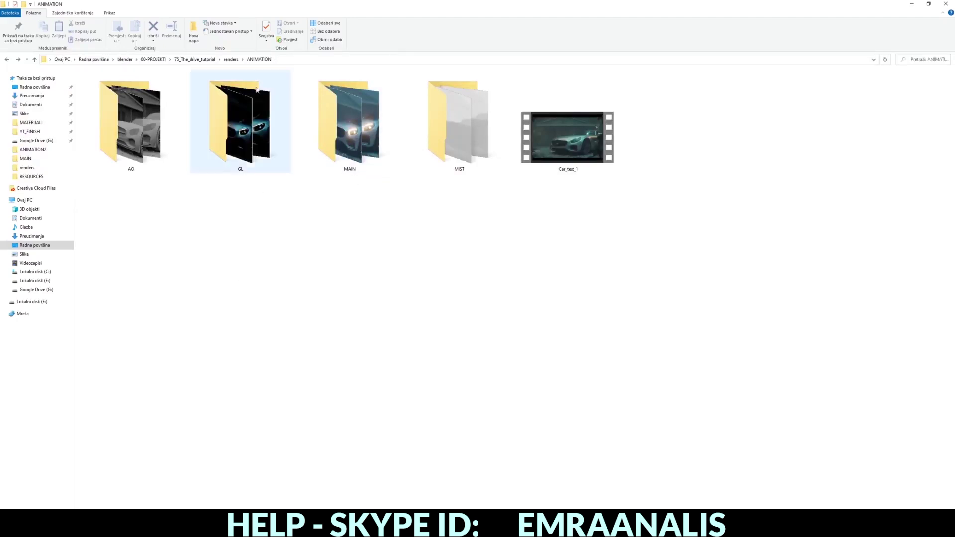
{"action": "left_click", "coordinate": [230, 59]}
{"action": "left_click", "coordinate": [191, 102]}
{"action": "double_click", "coordinate": [191, 102]}
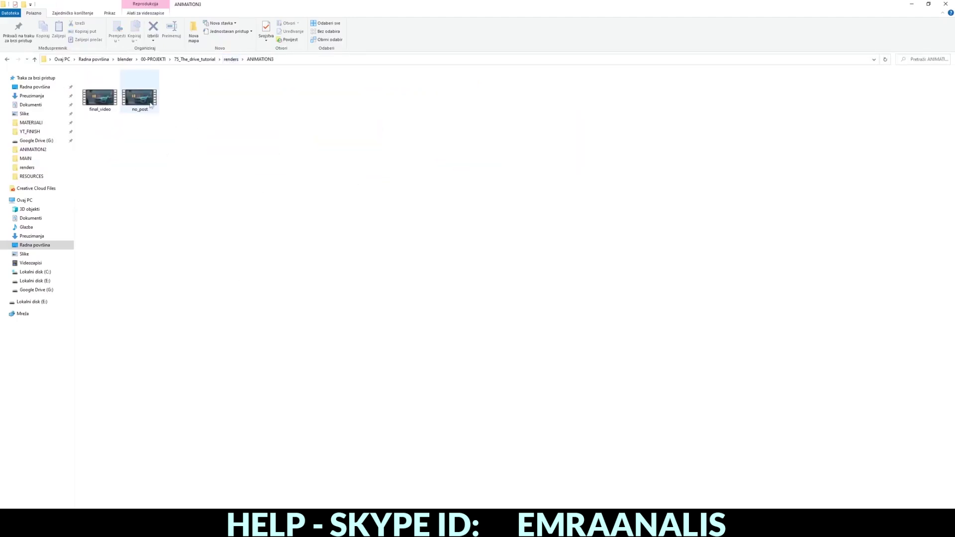
{"action": "double_click", "coordinate": [148, 106]}
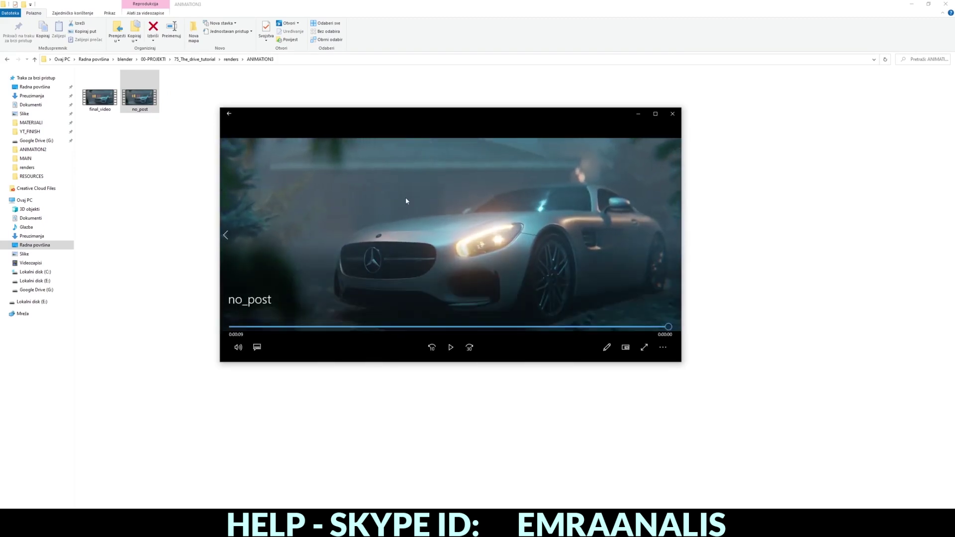
{"action": "key", "text": "alt+F4"}
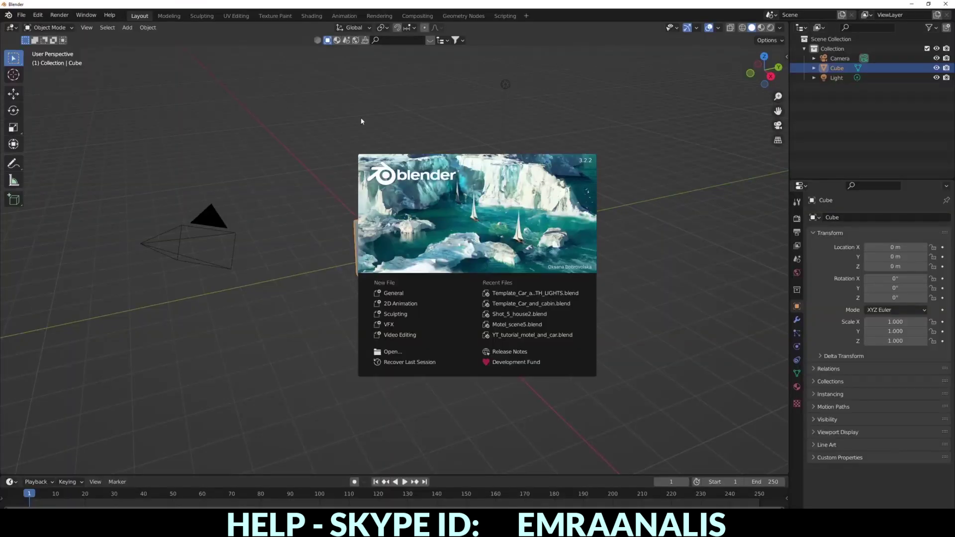
Add a Video Editing workspace in Blender
{"action": "left_click", "coordinate": [361, 121]}
{"action": "left_click", "coordinate": [524, 16]}
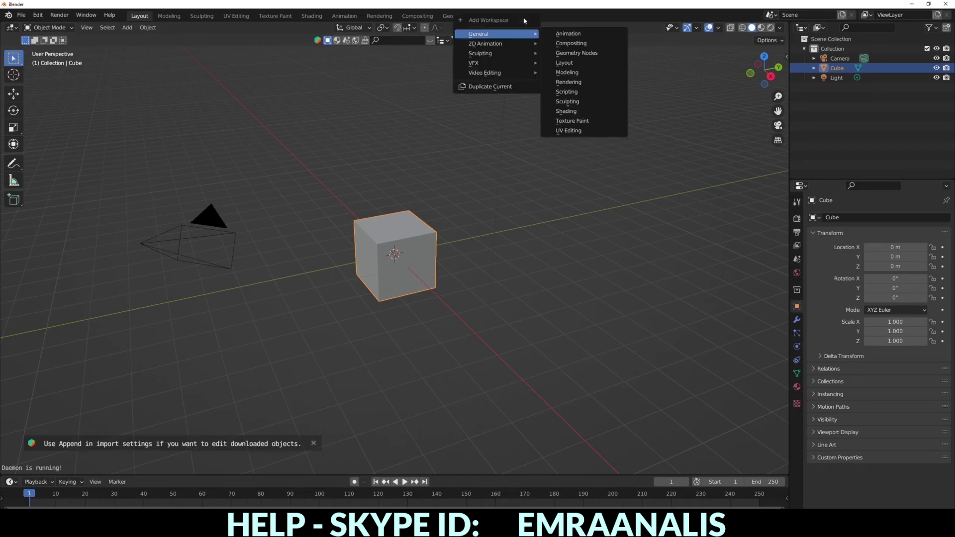
{"action": "mouse_move", "coordinate": [485, 73]}
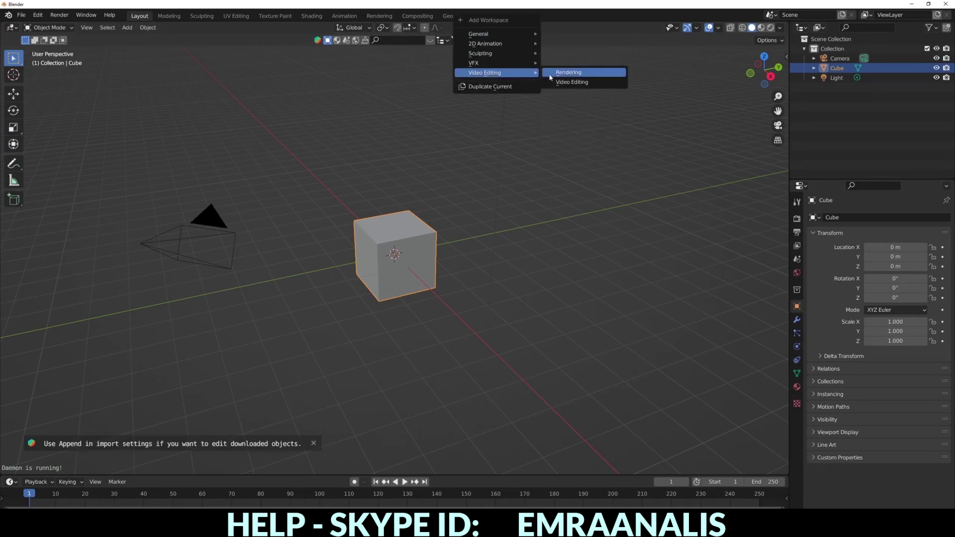
{"action": "left_click", "coordinate": [559, 84]}
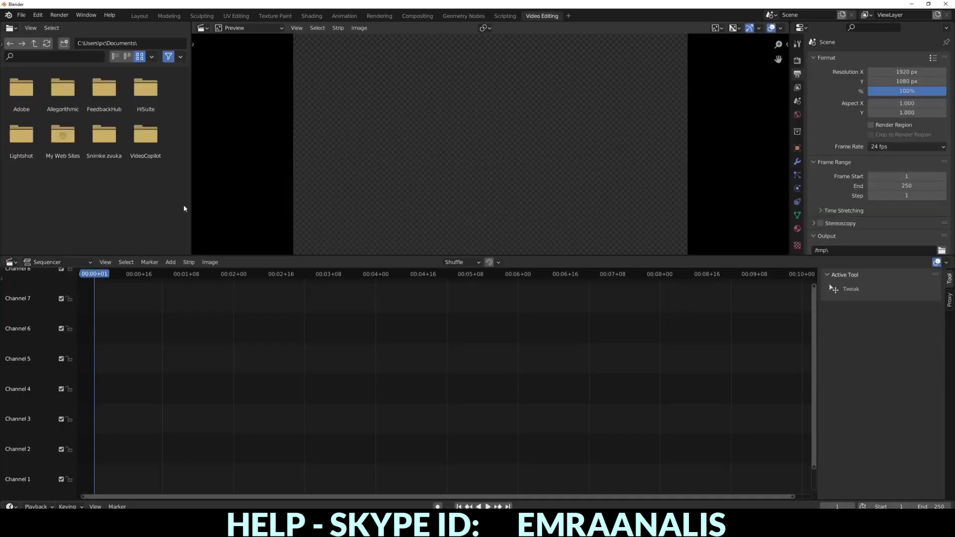
Add all renders\ANIMATION2\MAIN frames as an image strip on channel 1
{"action": "left_click", "coordinate": [172, 263]}
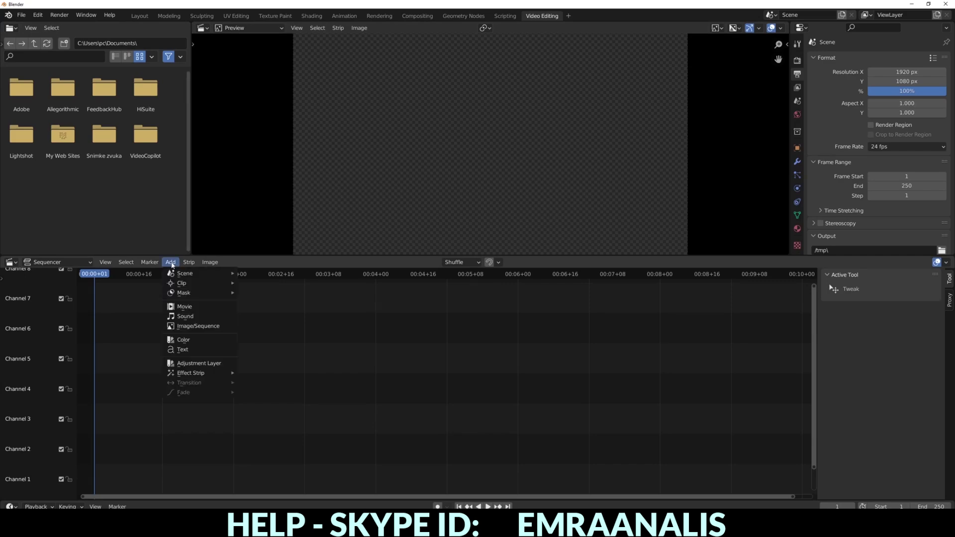
{"action": "left_click", "coordinate": [199, 327]}
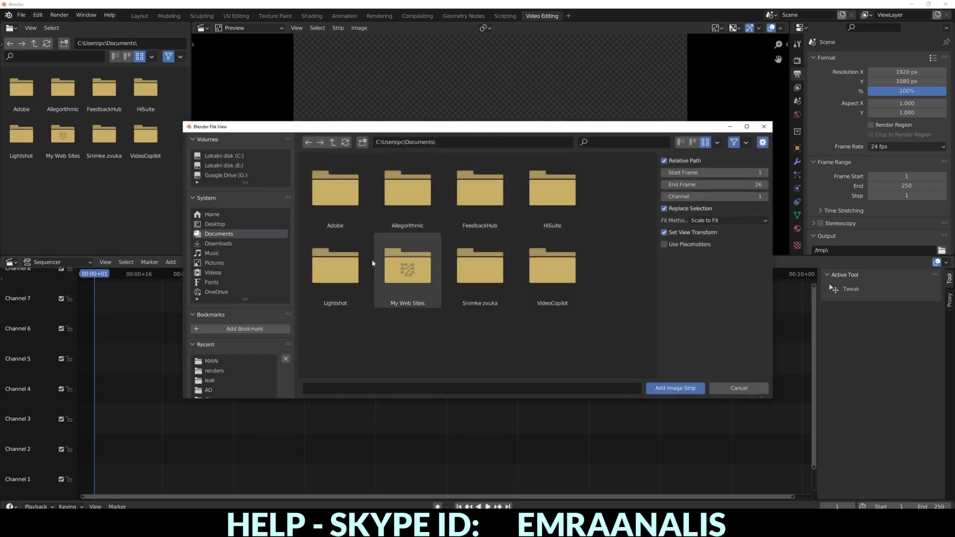
{"action": "scroll", "coordinate": [223, 381], "scroll_direction": "down", "scroll_amount": 2}
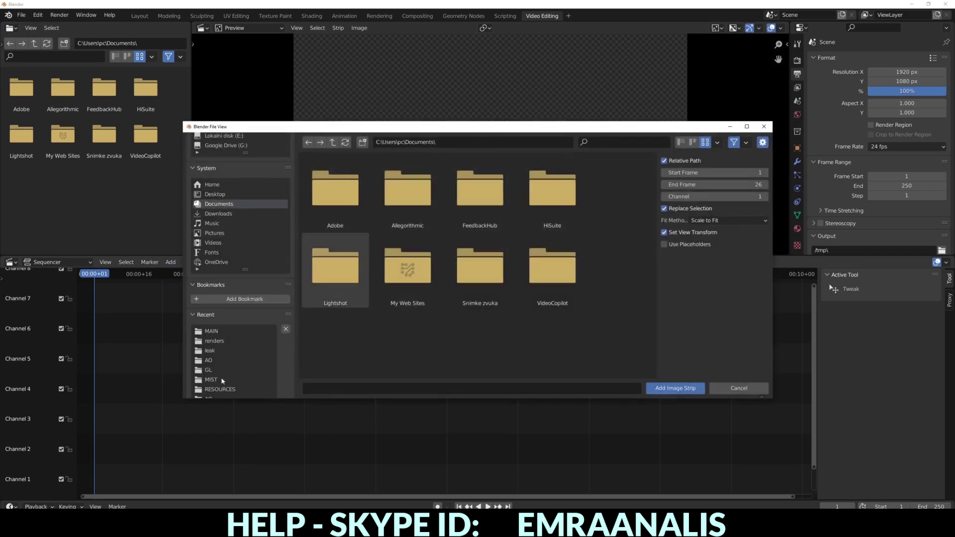
{"action": "left_click", "coordinate": [214, 342]}
{"action": "left_click", "coordinate": [406, 208]}
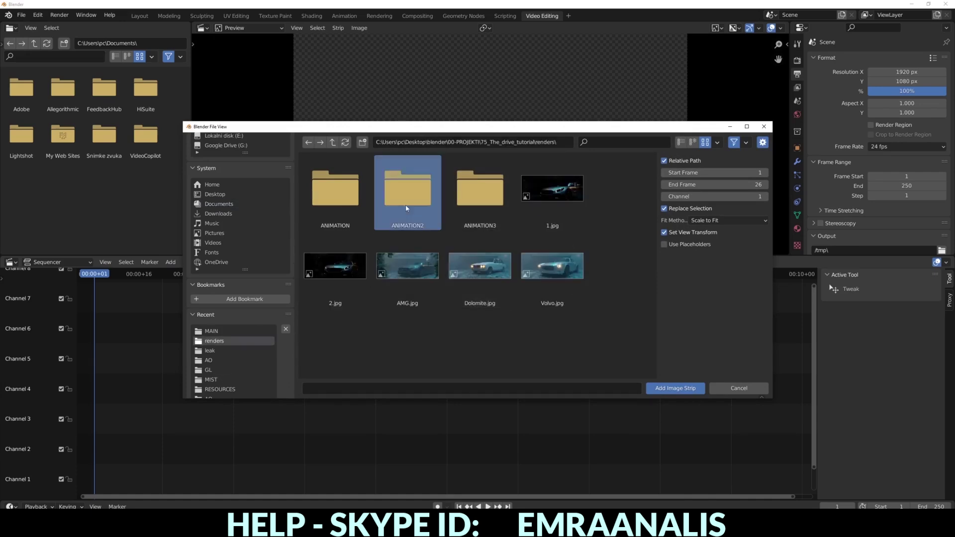
{"action": "double_click", "coordinate": [407, 209]}
{"action": "double_click", "coordinate": [479, 204]}
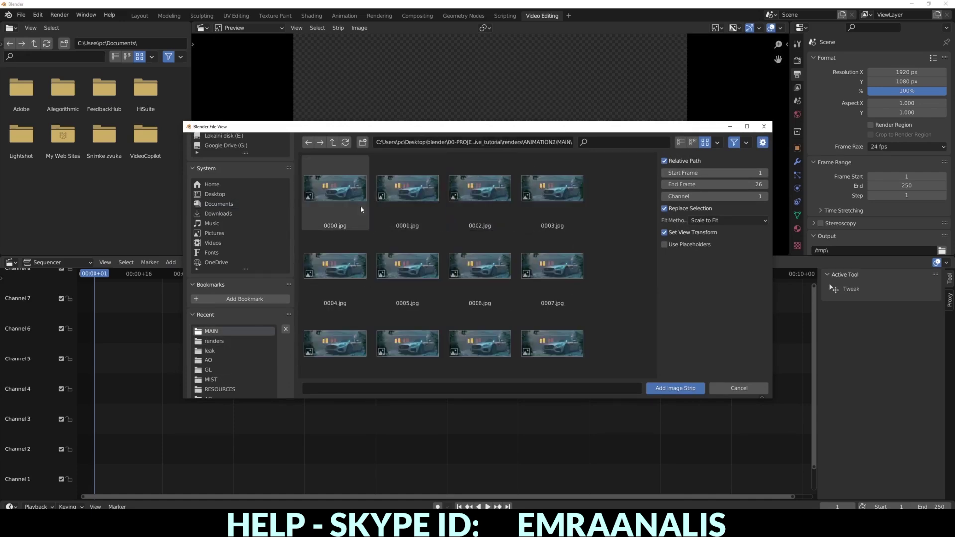
{"action": "left_click", "coordinate": [343, 197]}
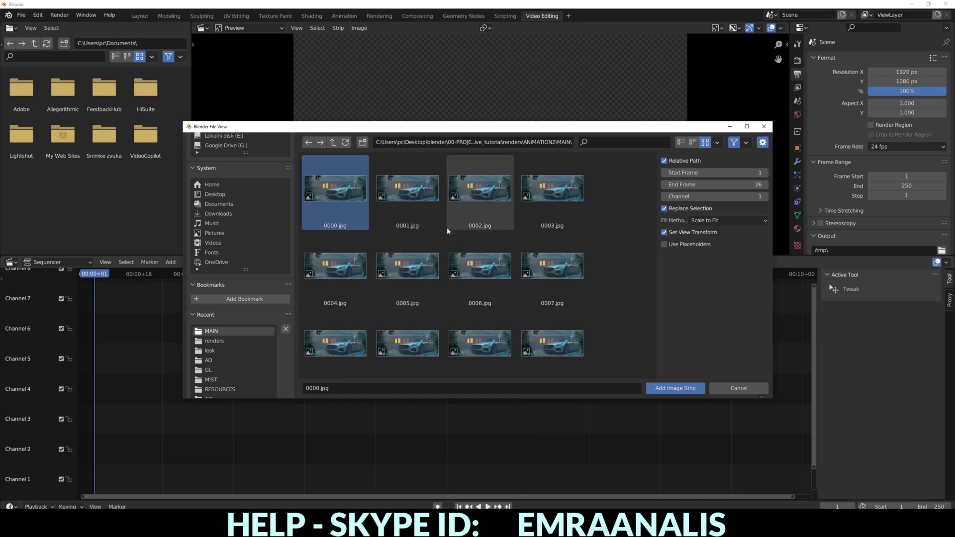
{"action": "key", "text": "a"}
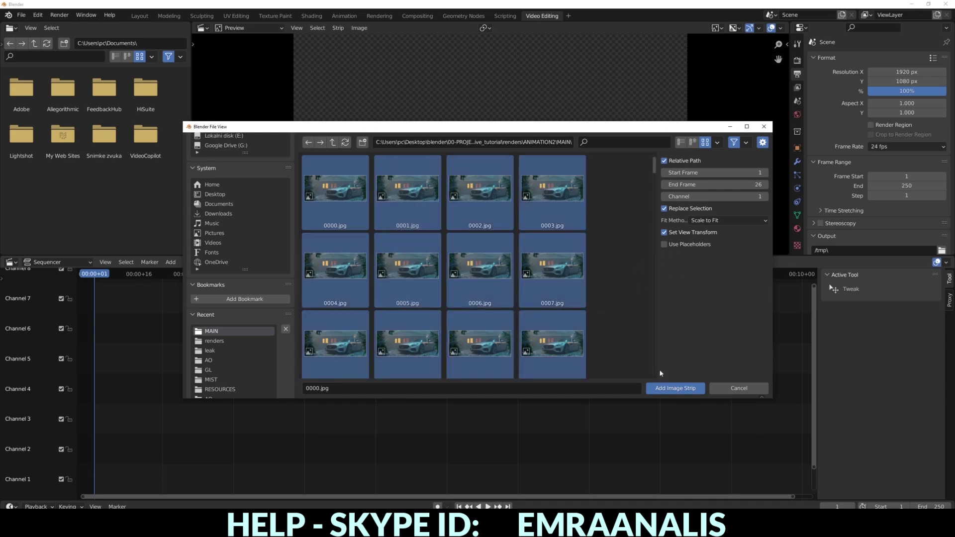
{"action": "left_click", "coordinate": [662, 392]}
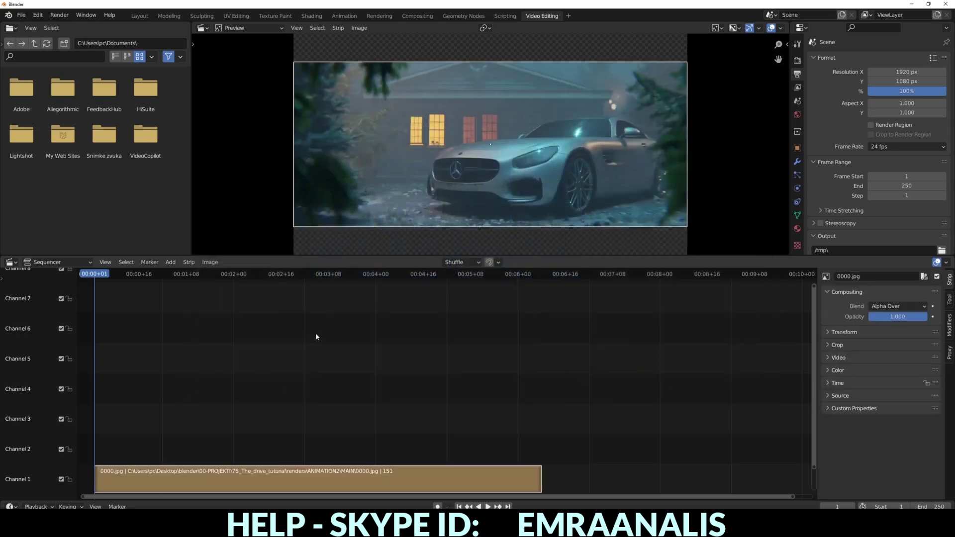
Play back the image strip and set the render output folder to Desktop
{"action": "key", "text": "Home"}
{"action": "key", "text": "space"}
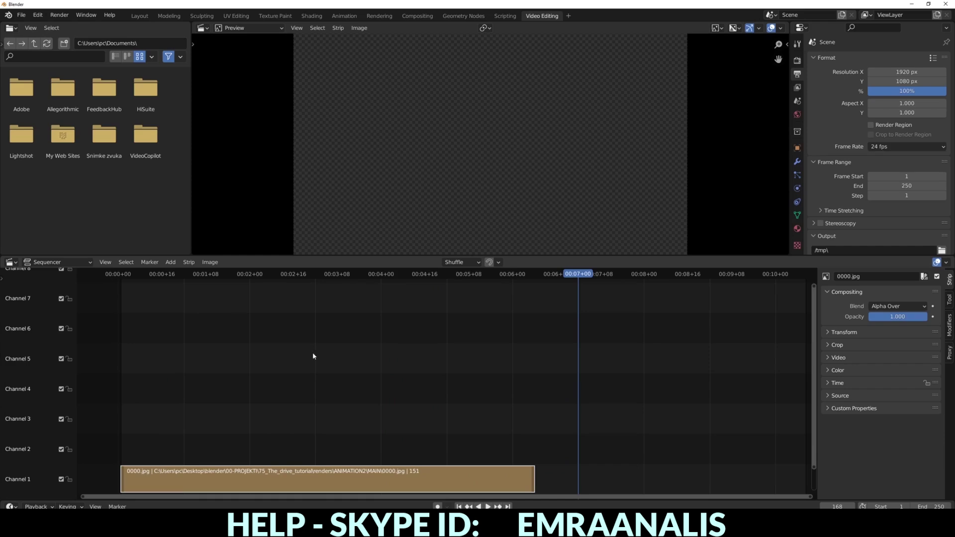
{"action": "left_click", "coordinate": [797, 61]}
{"action": "scroll", "coordinate": [857, 152], "scroll_direction": "down", "scroll_amount": 3}
{"action": "scroll", "coordinate": [836, 148], "scroll_direction": "down", "scroll_amount": 1}
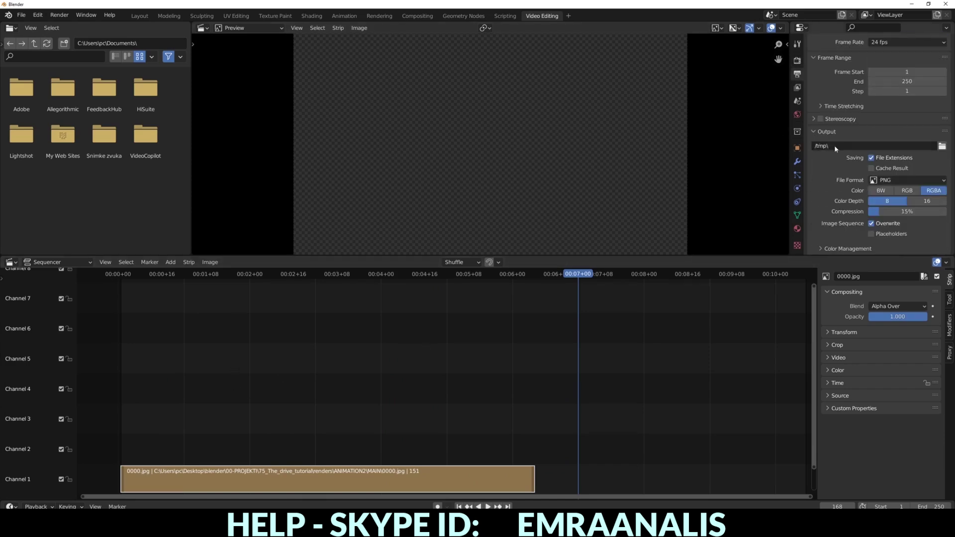
{"action": "left_click", "coordinate": [942, 147]}
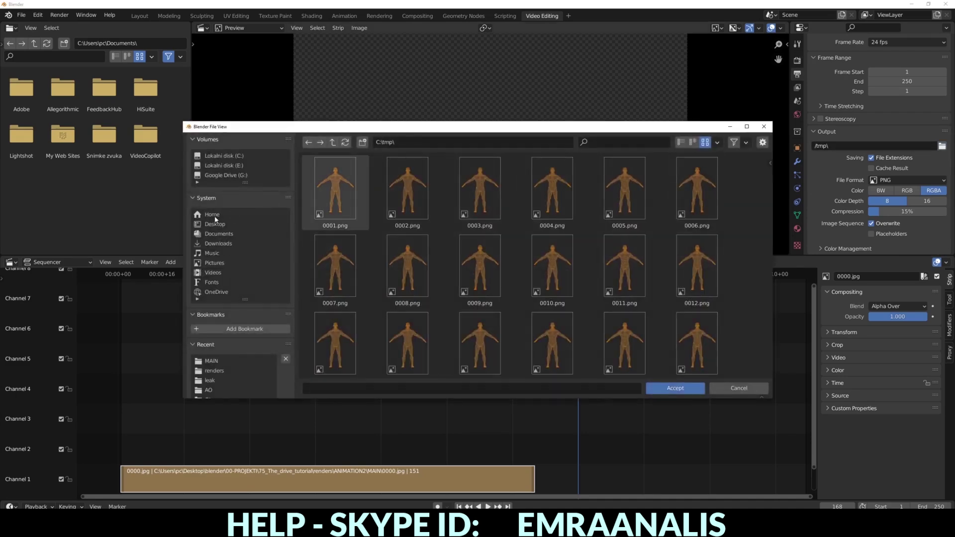
{"action": "left_click", "coordinate": [215, 218]}
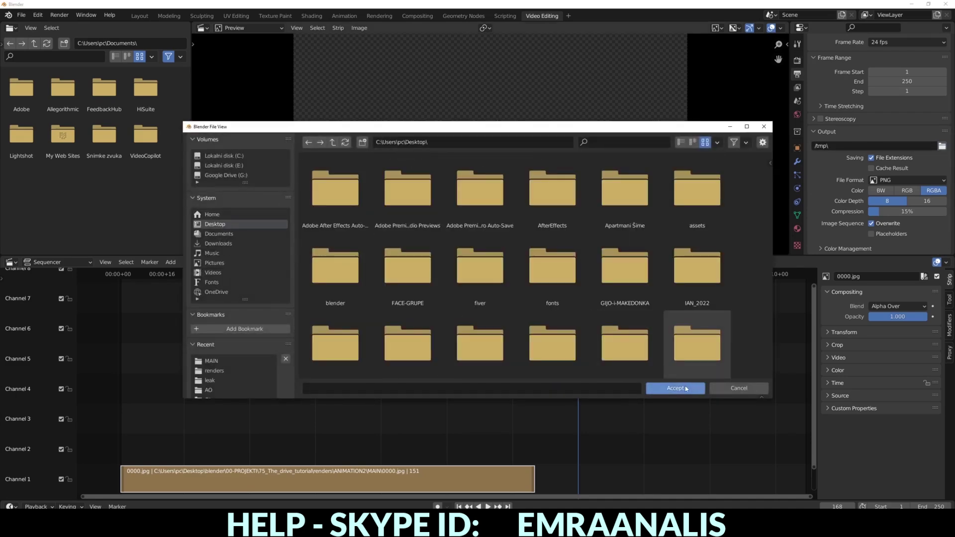
{"action": "left_click", "coordinate": [685, 386]}
{"action": "left_click", "coordinate": [912, 181]}
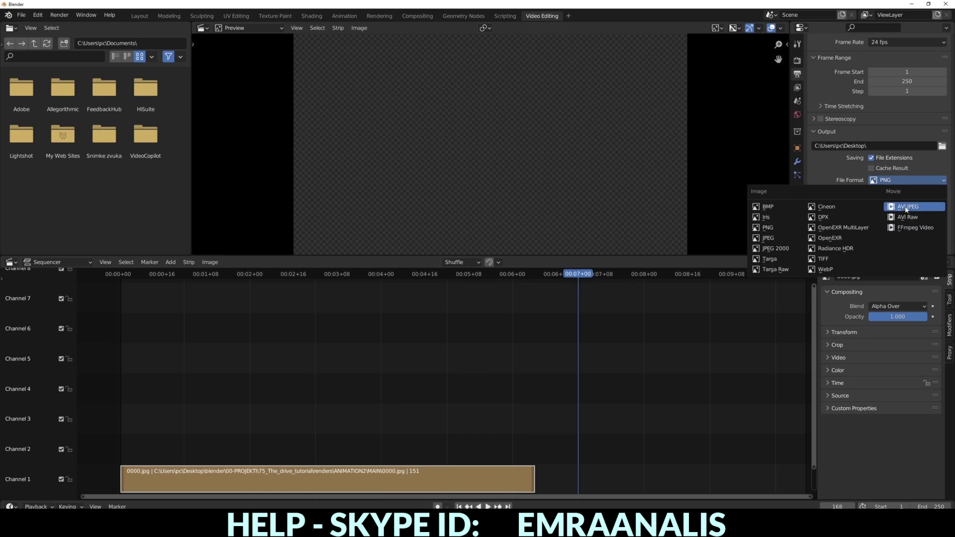
Set output format to AVI Raw and render the full animation to frame 250
{"action": "left_click", "coordinate": [906, 207]}
{"action": "left_click", "coordinate": [912, 189]}
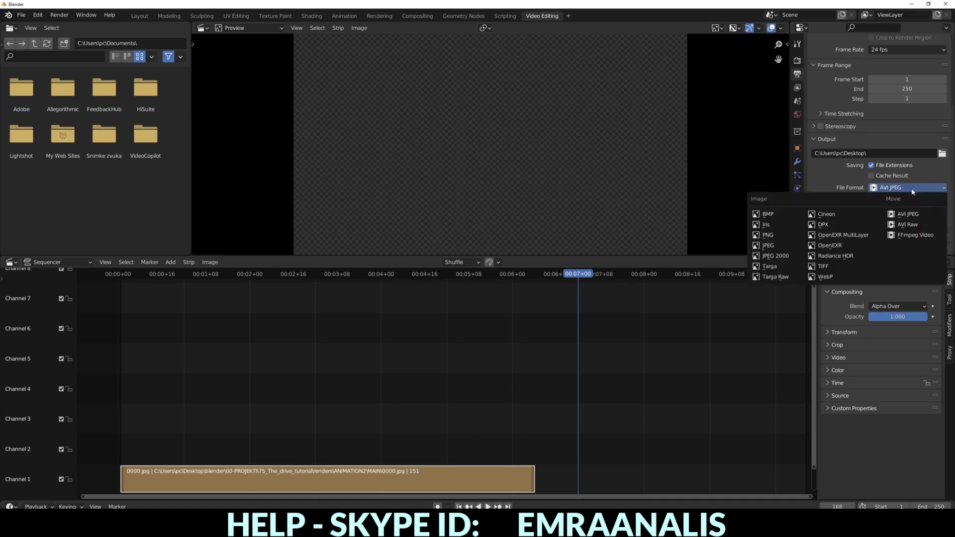
{"action": "left_click", "coordinate": [907, 225]}
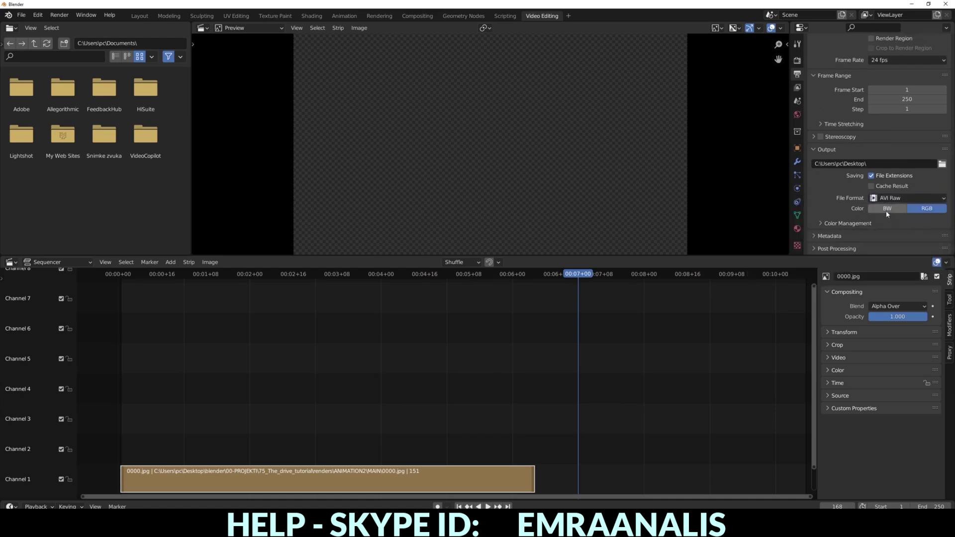
{"action": "left_click", "coordinate": [67, 16]}
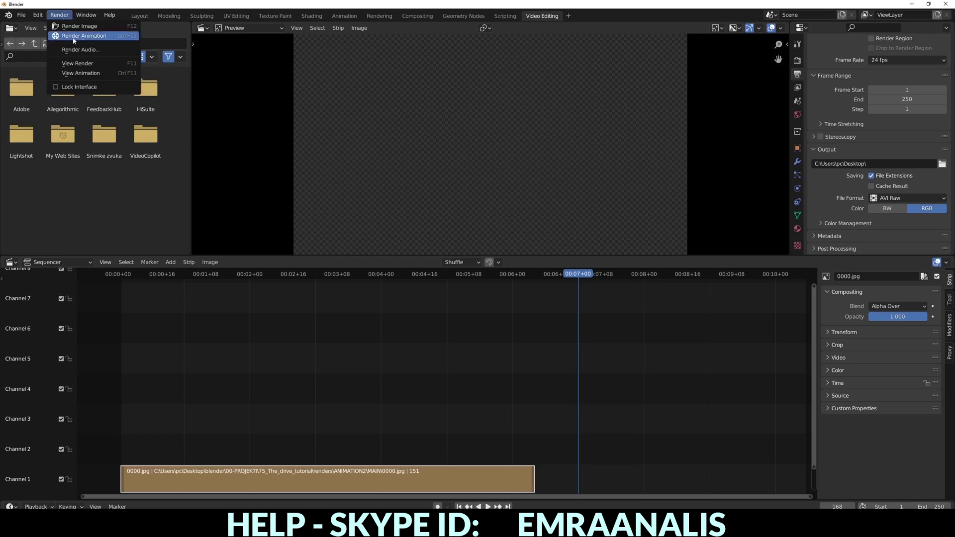
{"action": "left_click", "coordinate": [73, 36]}
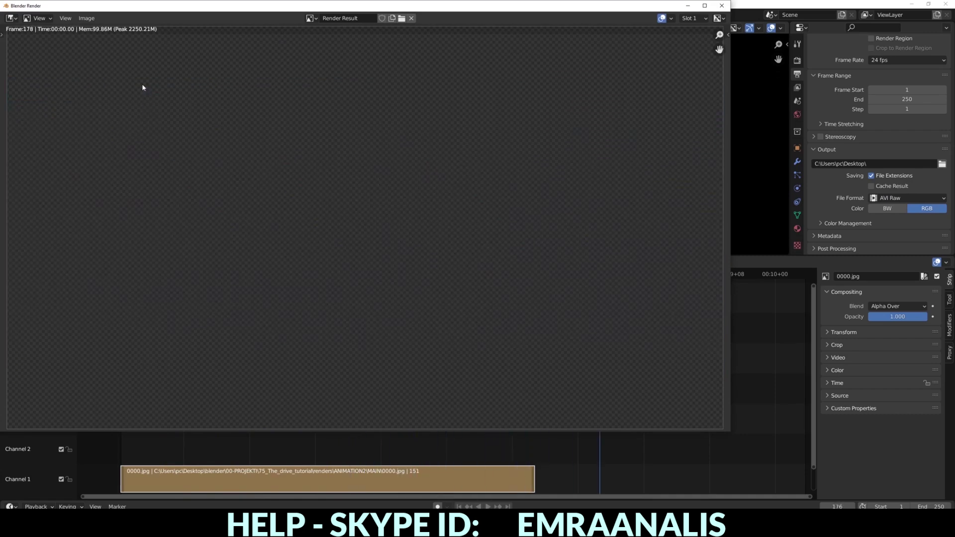
{"action": "left_click", "coordinate": [720, 6]}
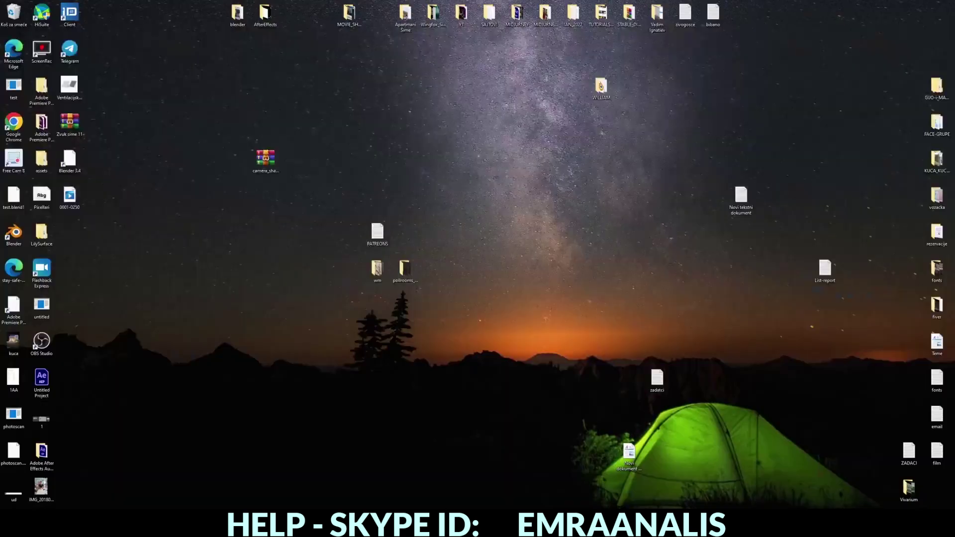
Watch the rendered 0001-0250 video in Movies & TV, then close the player
{"action": "double_click", "coordinate": [69, 202]}
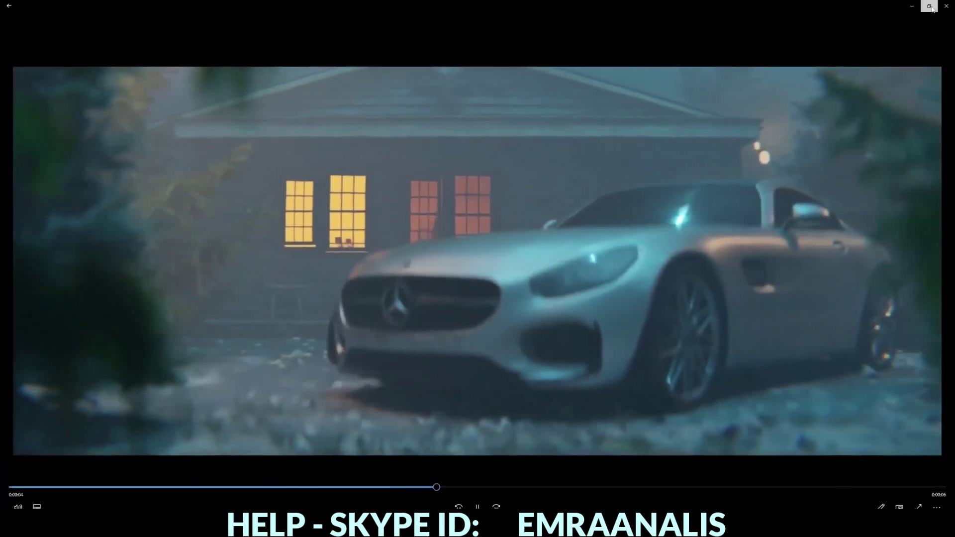
{"action": "left_click", "coordinate": [930, 6]}
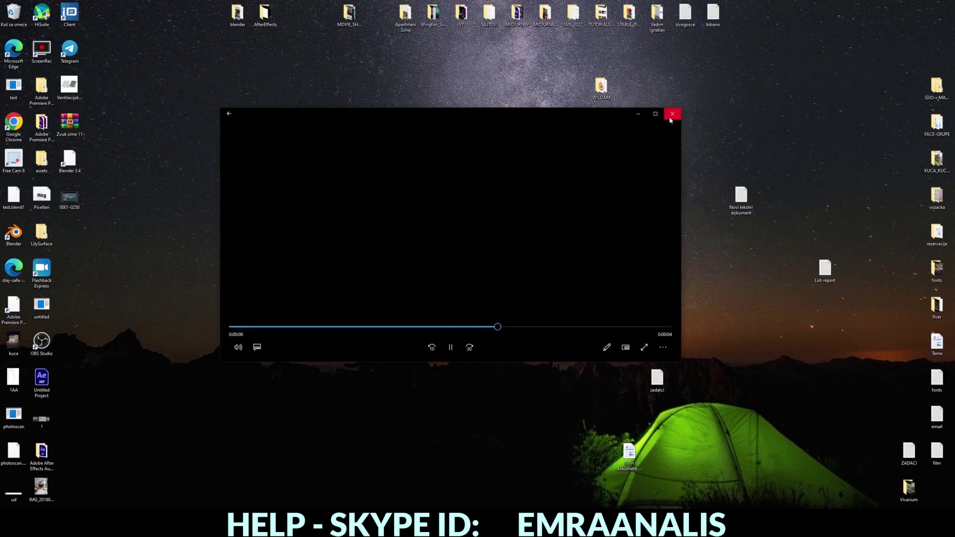
{"action": "left_click", "coordinate": [672, 115]}
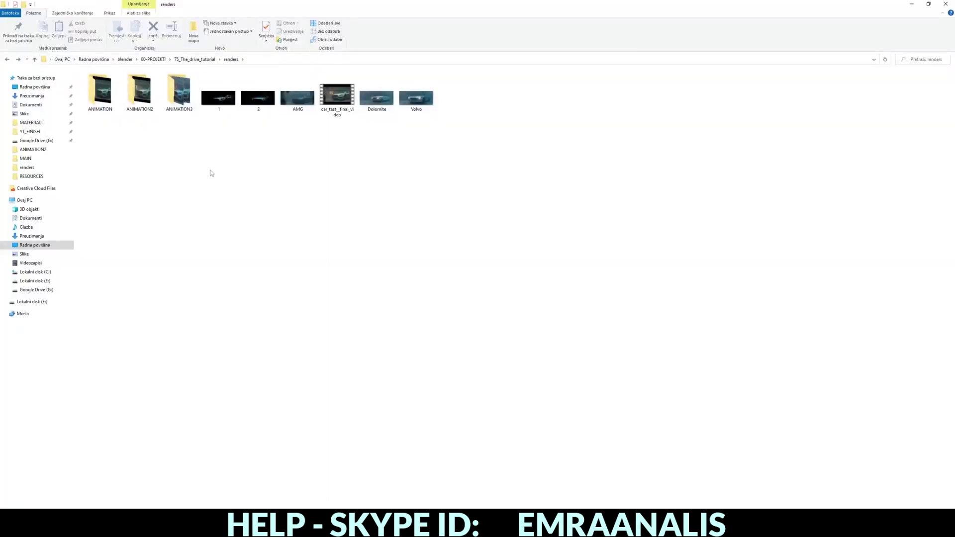
Open the ANIMATION3 folder and preview the no_post render video
{"action": "double_click", "coordinate": [179, 91]}
{"action": "double_click", "coordinate": [140, 95]}
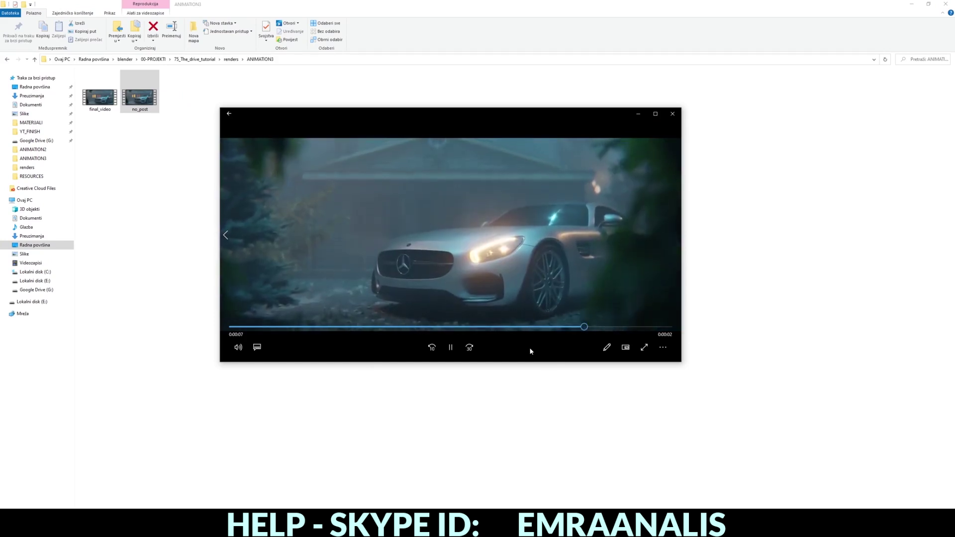
{"action": "left_click", "coordinate": [673, 113]}
Play car_test__final_video from renders, rewind to the opening shot, and watch full screen
{"action": "left_click", "coordinate": [6, 59]}
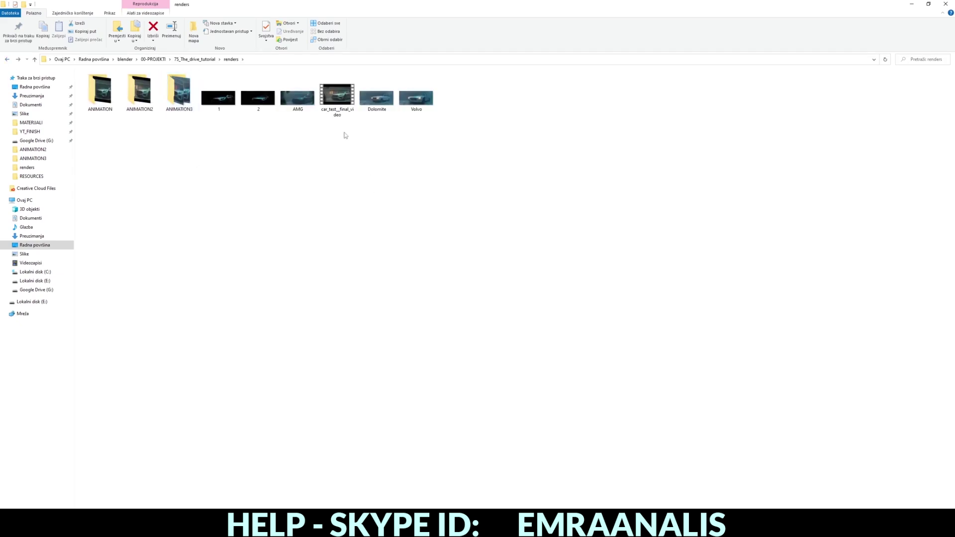
{"action": "left_click", "coordinate": [344, 105]}
{"action": "double_click", "coordinate": [344, 105]}
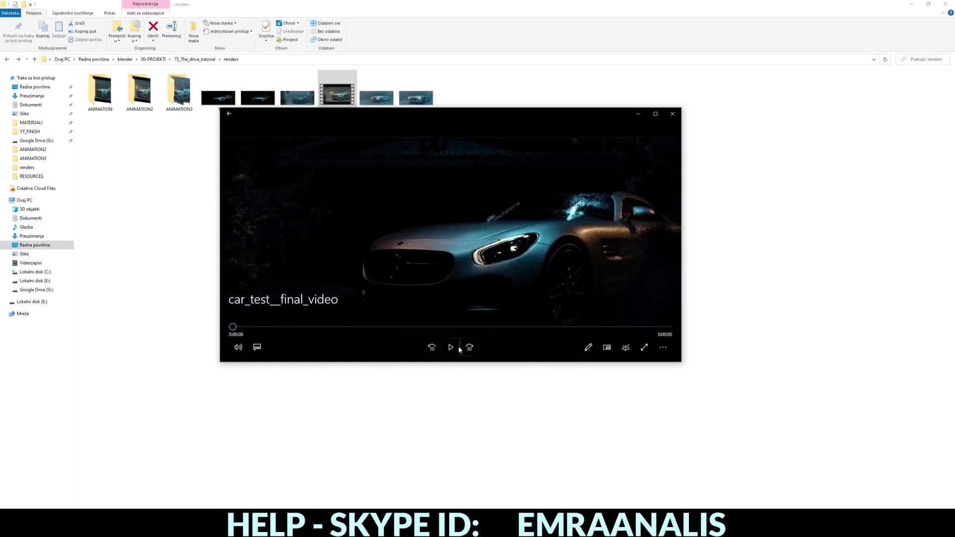
{"action": "left_click", "coordinate": [458, 348]}
{"action": "left_click", "coordinate": [450, 348]}
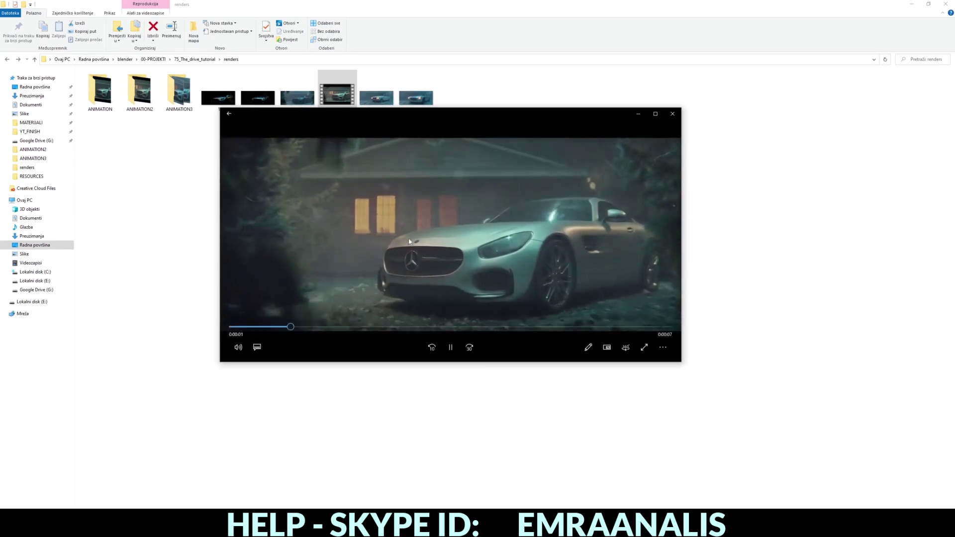
{"action": "left_click", "coordinate": [450, 348]}
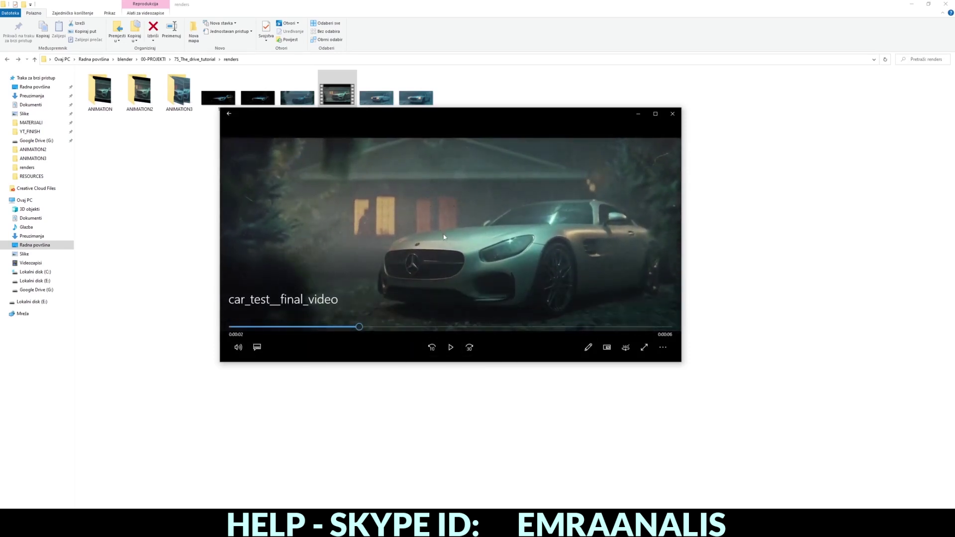
{"action": "mouse_move", "coordinate": [359, 327]}
{"action": "left_mouse_down"}
{"action": "mouse_move", "coordinate": [392, 327]}
{"action": "mouse_move", "coordinate": [212, 311]}
{"action": "left_mouse_up"}
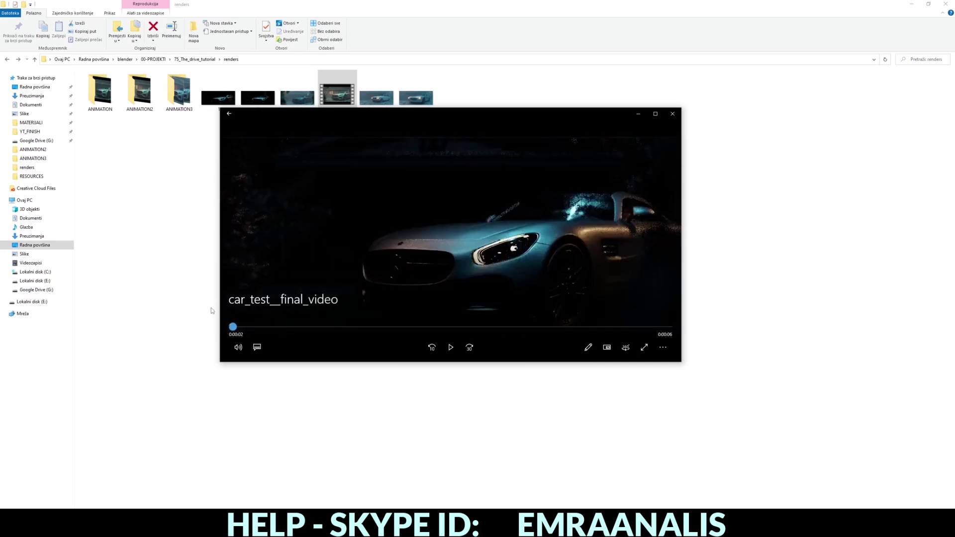
{"action": "left_click", "coordinate": [451, 347]}
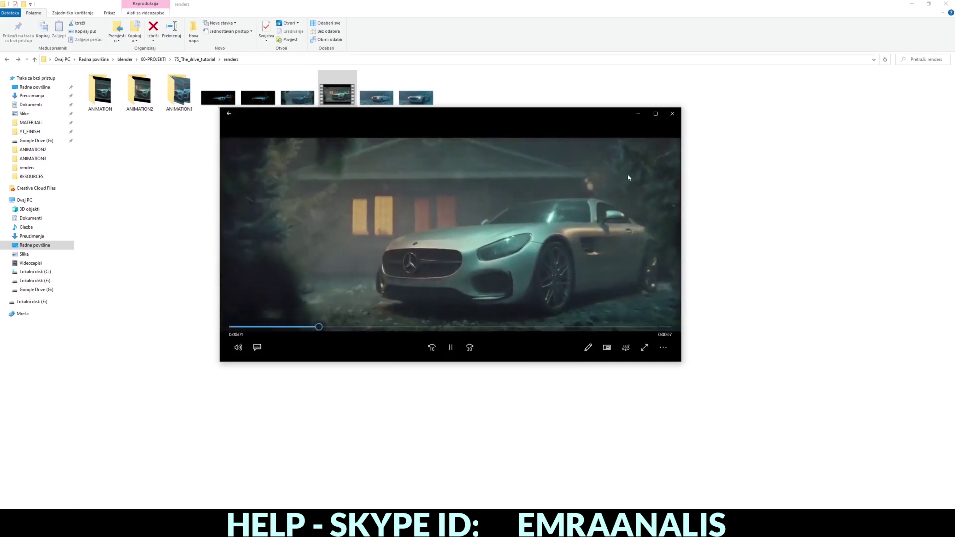
{"action": "left_click", "coordinate": [644, 348]}
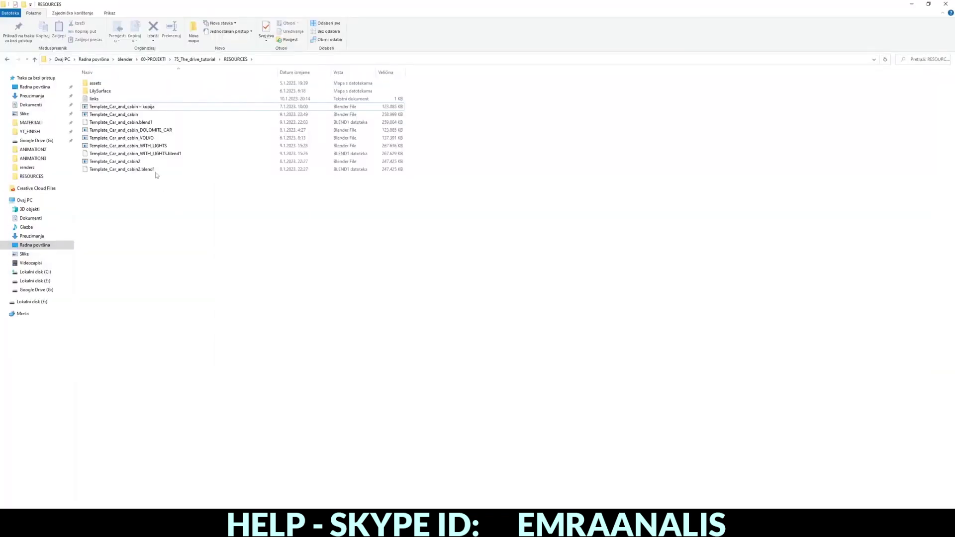
Duplicate Template_Car_and_cabin, rename the copy, then delete the renamed duplicate
{"action": "left_click", "coordinate": [121, 116]}
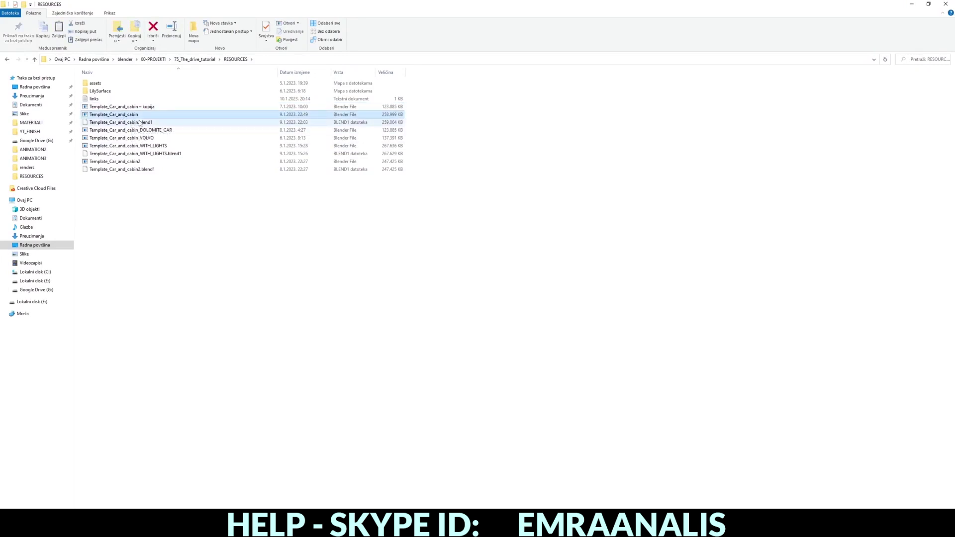
{"action": "key", "text": "ctrl+c"}
{"action": "key", "text": "ctrl+v"}
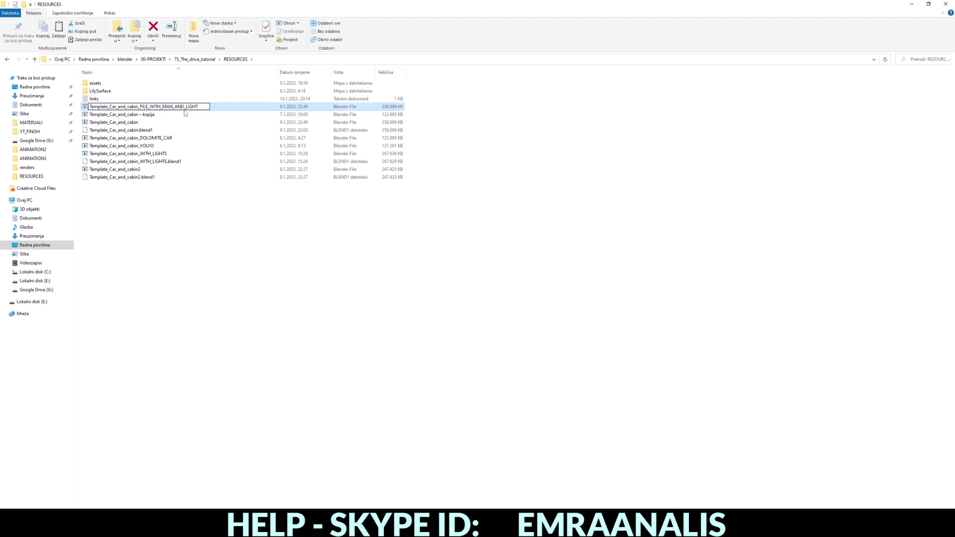
{"action": "key", "text": "Return"}
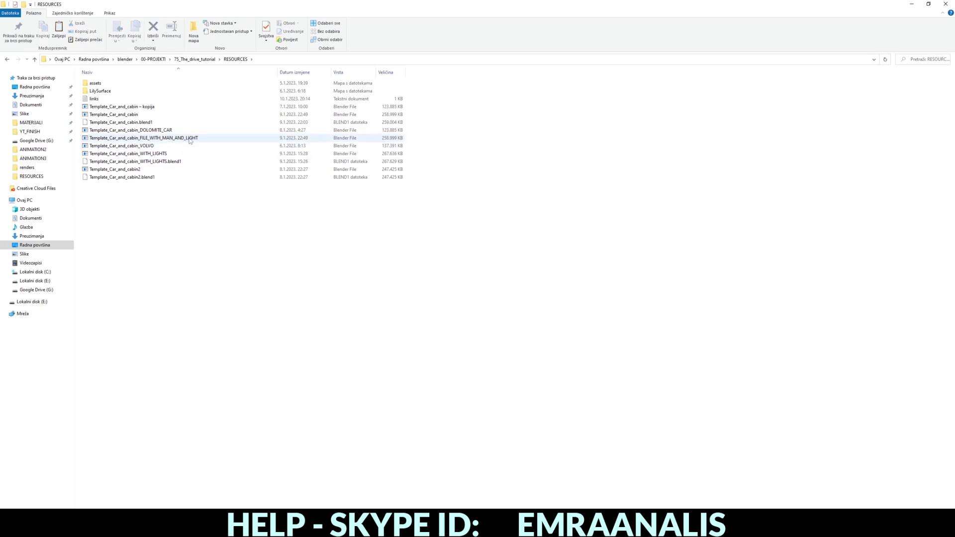
{"action": "key", "text": "Delete"}
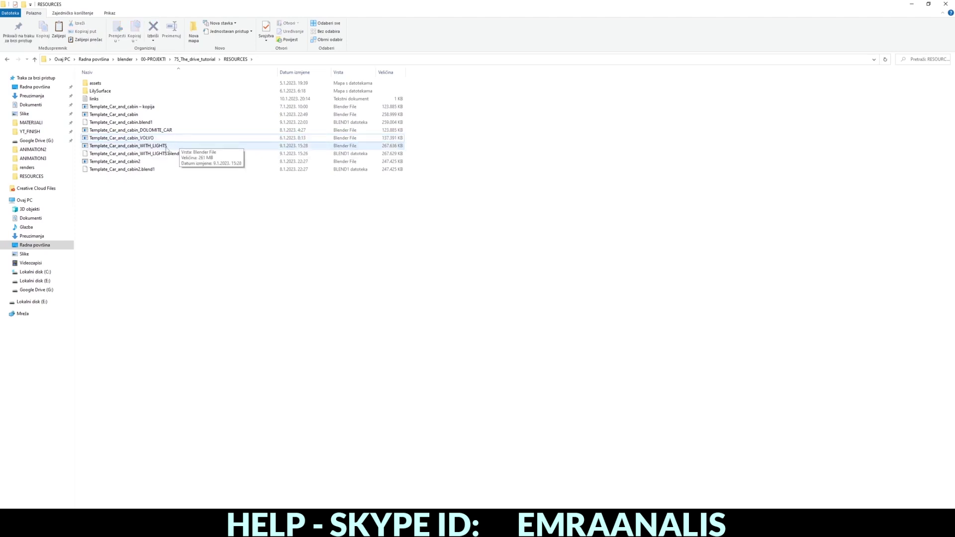
Open Template_Car_and_cabin_WITH_LIGHTS.blend in Blender
{"action": "left_click", "coordinate": [164, 146]}
{"action": "double_click", "coordinate": [163, 147]}
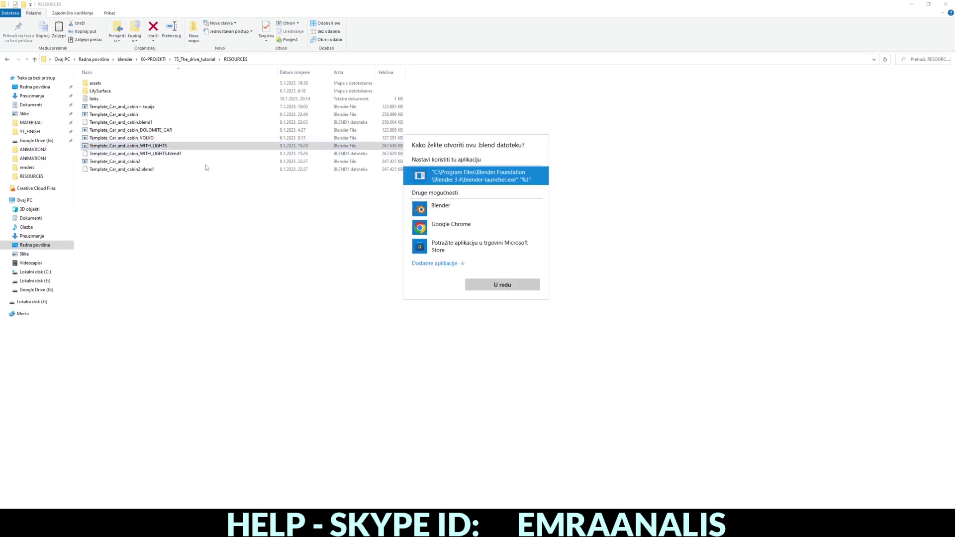
{"action": "left_click", "coordinate": [447, 206]}
{"action": "left_click", "coordinate": [516, 285]}
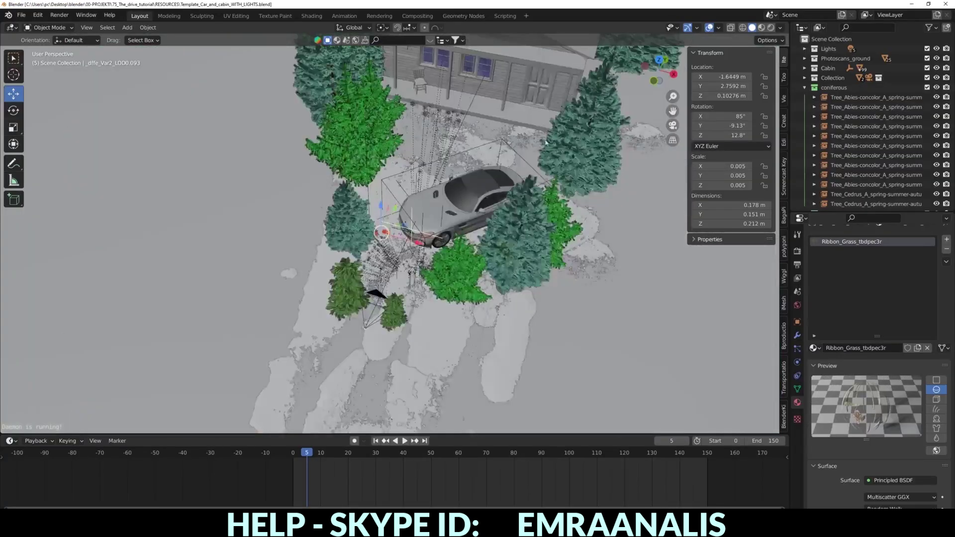
Zoom in close to the cabin, select the figure's armature and jump the animation ahead
{"action": "middle_click_drag", "start_coordinate": [545, 224], "coordinate": [545, 162]}
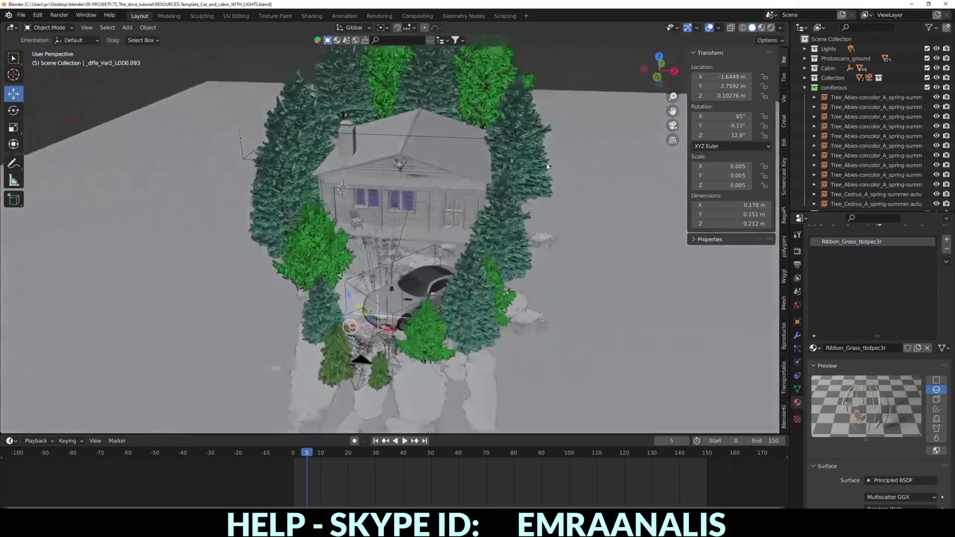
{"action": "scroll", "coordinate": [388, 154], "scroll_direction": "up", "scroll_amount": 5}
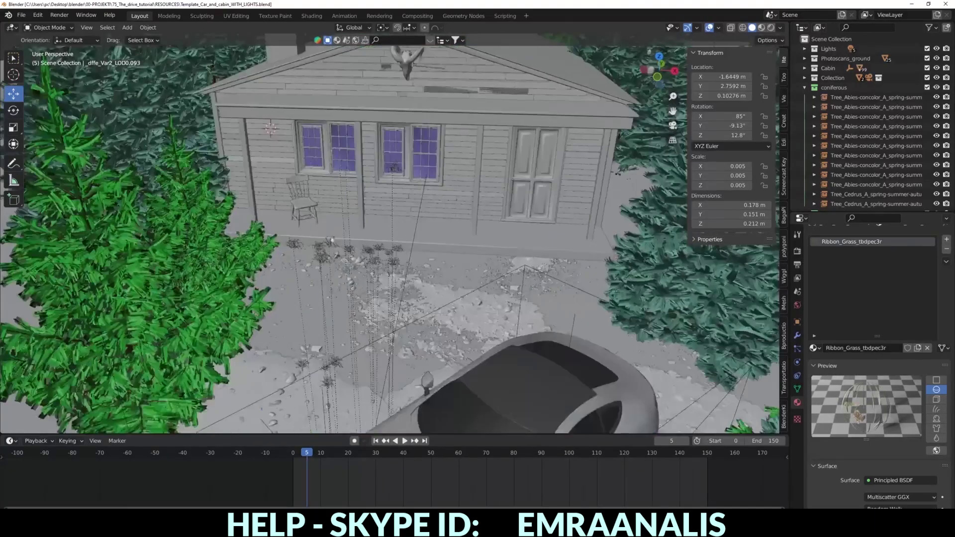
{"action": "middle_click_drag", "start_coordinate": [389, 154], "coordinate": [597, 121]}
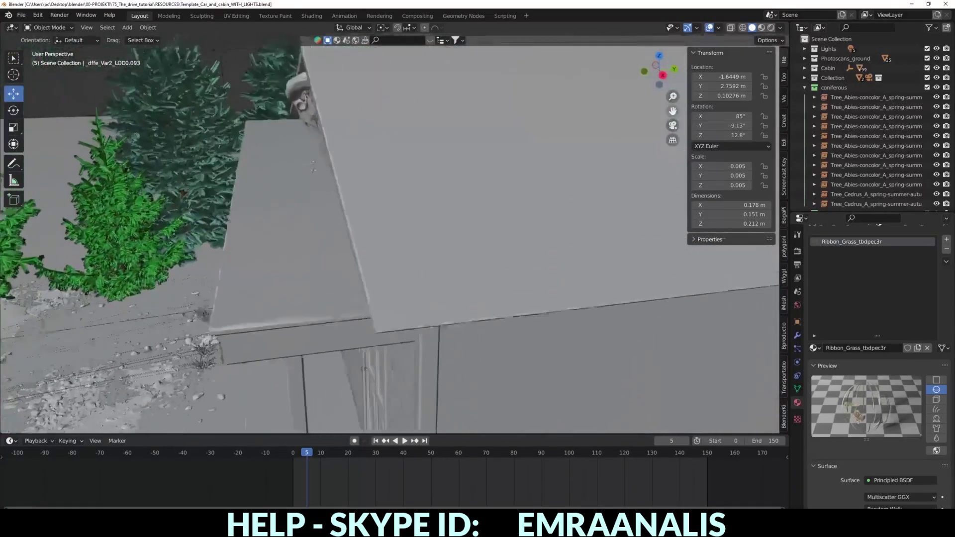
{"action": "scroll", "coordinate": [322, 236], "scroll_direction": "up", "scroll_amount": 8}
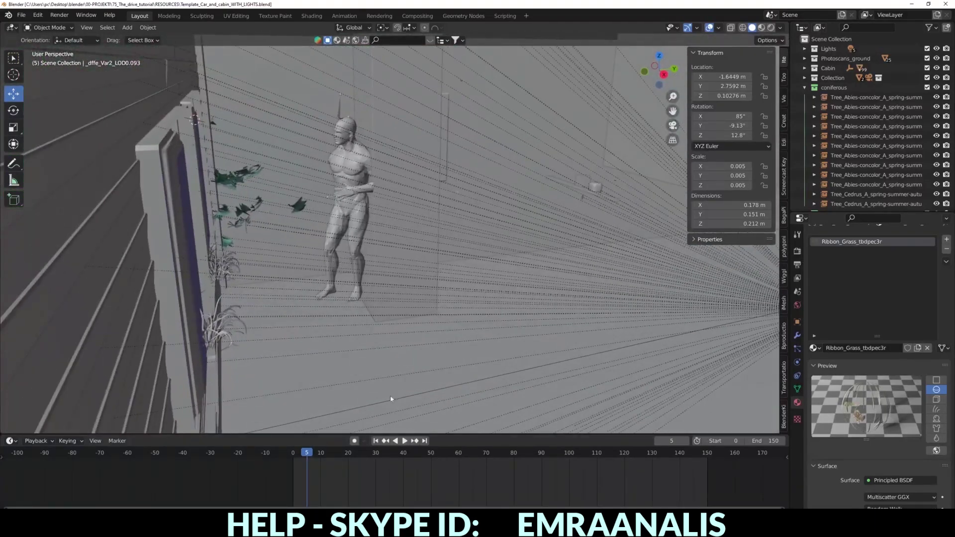
{"action": "left_click", "coordinate": [344, 120]}
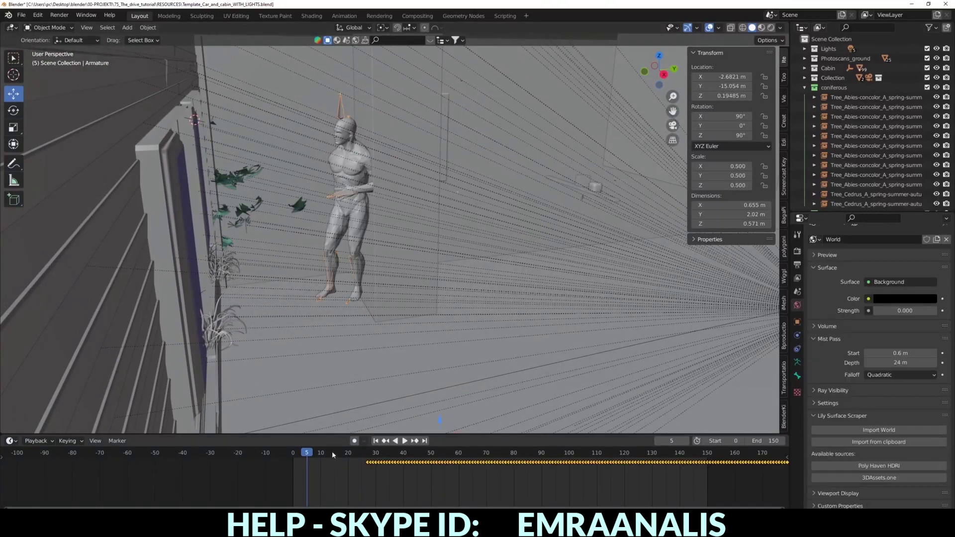
{"action": "left_click", "coordinate": [358, 460]}
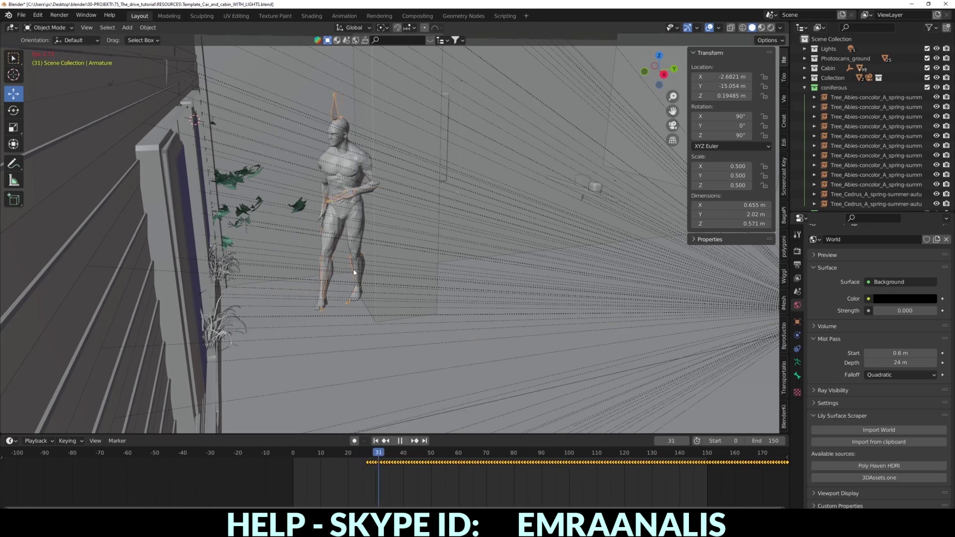
View the car shot through the scene camera with X-ray on, then return to RESOURCES
{"action": "key", "text": "KP_0"}
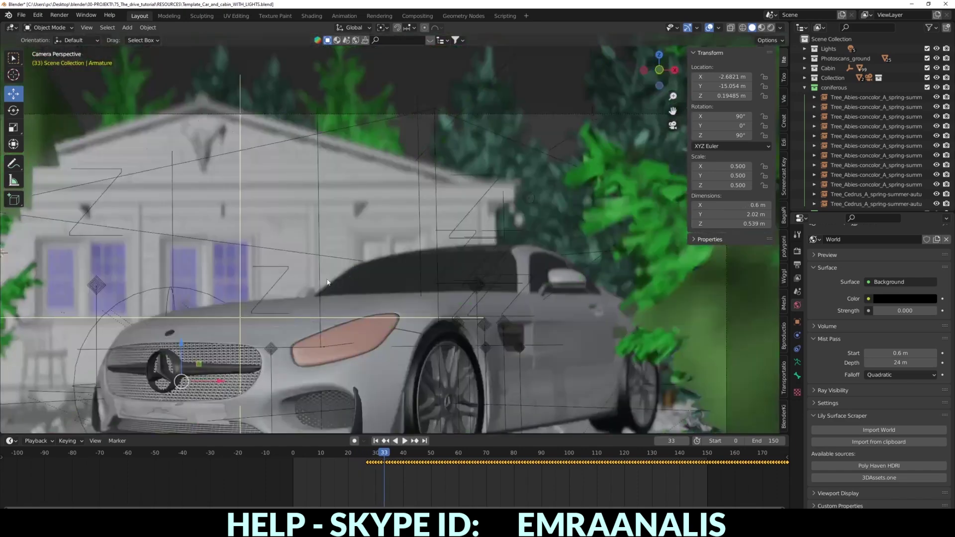
{"action": "scroll", "coordinate": [327, 283], "scroll_direction": "down", "scroll_amount": 3}
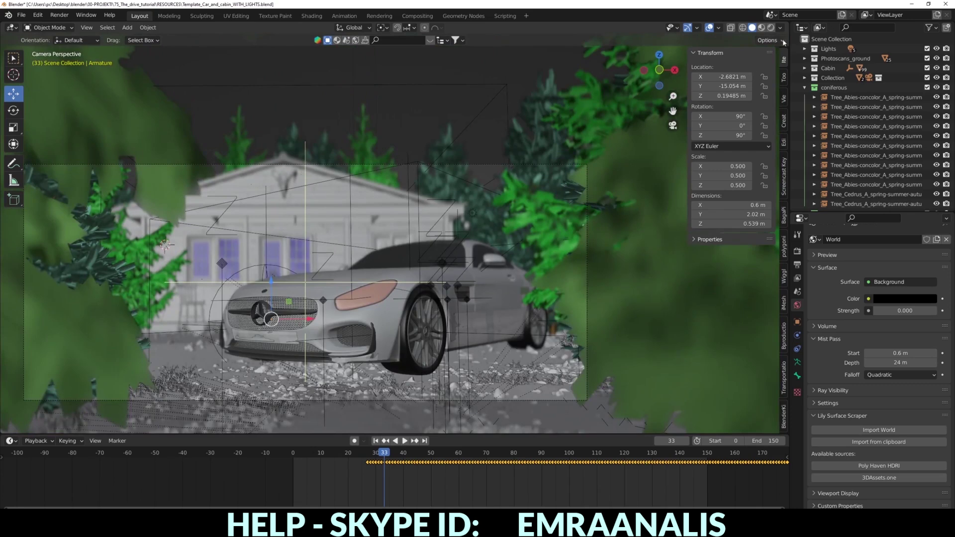
{"action": "left_click", "coordinate": [731, 28]}
{"action": "scroll", "coordinate": [281, 242], "scroll_direction": "up", "scroll_amount": 2}
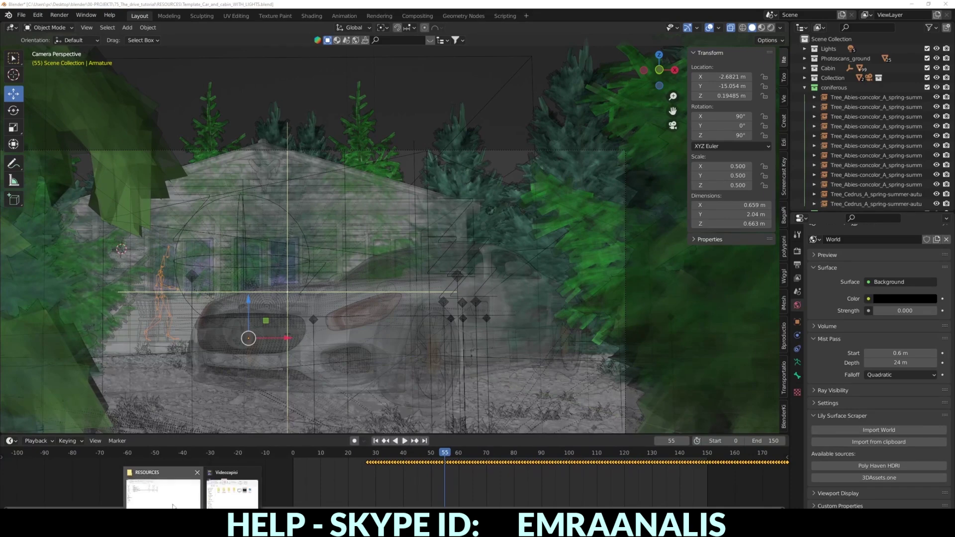
{"action": "left_click", "coordinate": [244, 490]}
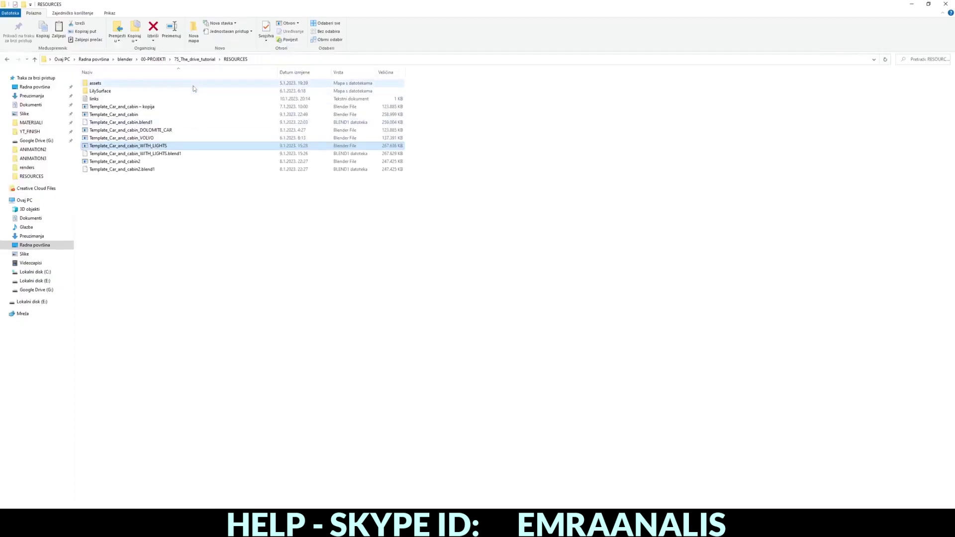
Play Part_16_Mixamo_animation from PART_OF_TUTORIAL_FOR_SHARE, skipping ahead to about 0:41
{"action": "left_click", "coordinate": [197, 59]}
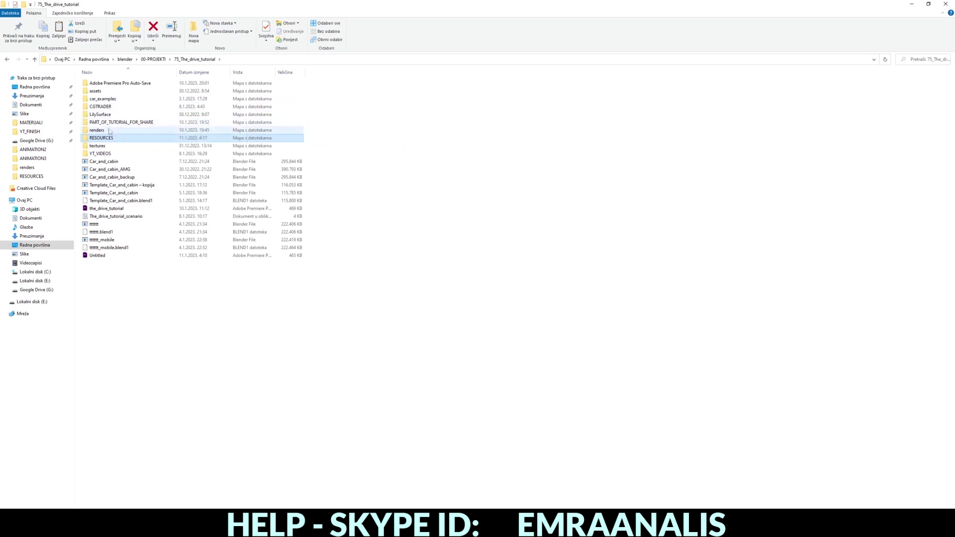
{"action": "double_click", "coordinate": [119, 122]}
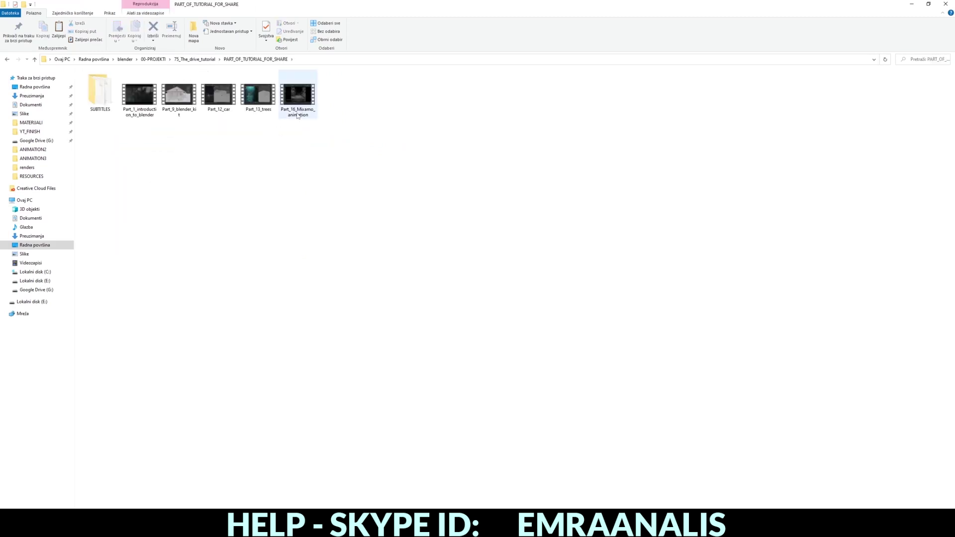
{"action": "double_click", "coordinate": [298, 113]}
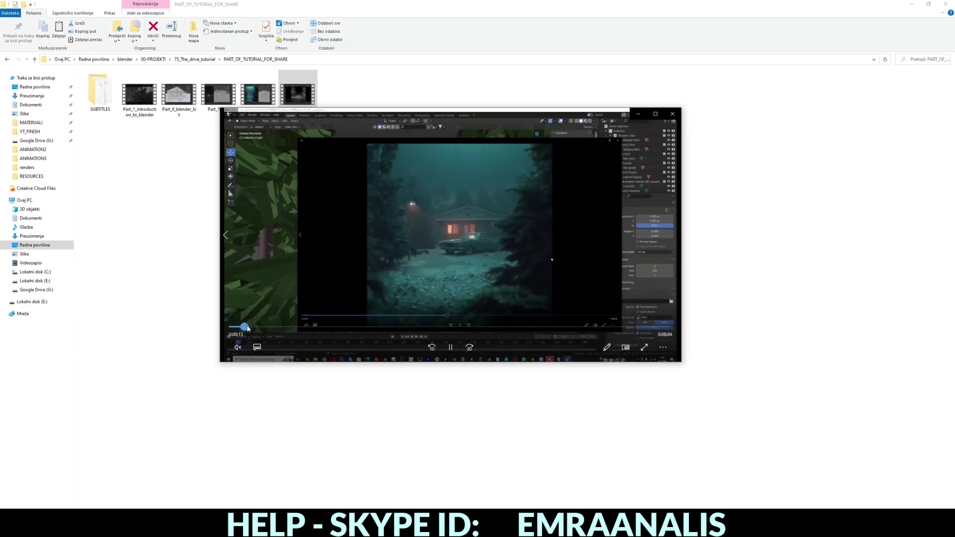
{"action": "mouse_move", "coordinate": [249, 327]}
{"action": "left_mouse_down"}
{"action": "mouse_move", "coordinate": [625, 327]}
{"action": "mouse_move", "coordinate": [529, 333]}
{"action": "mouse_move", "coordinate": [542, 337]}
{"action": "left_mouse_up"}
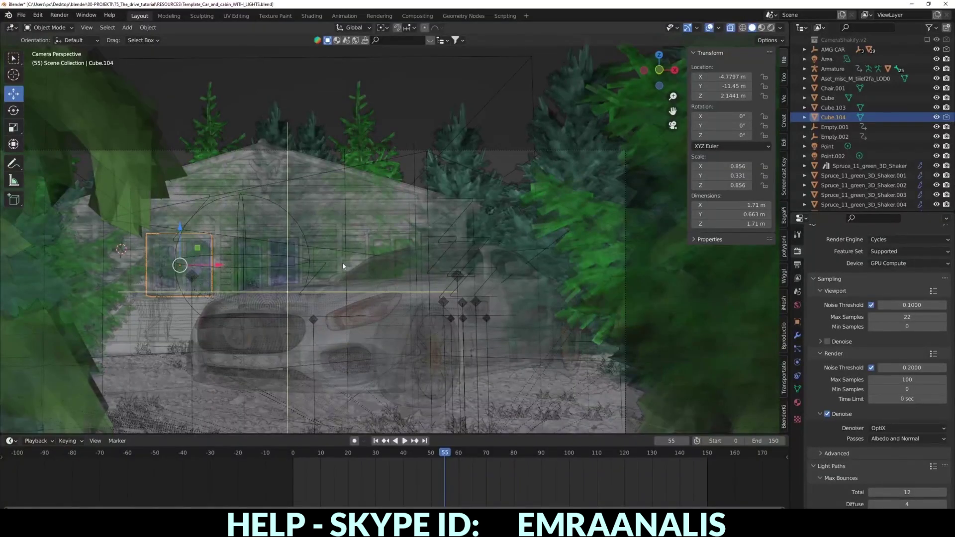
Turn X-ray off, frame Cube.104 and inspect its Emmision_orange emission colour at strength 15
{"action": "left_click", "coordinate": [731, 29]}
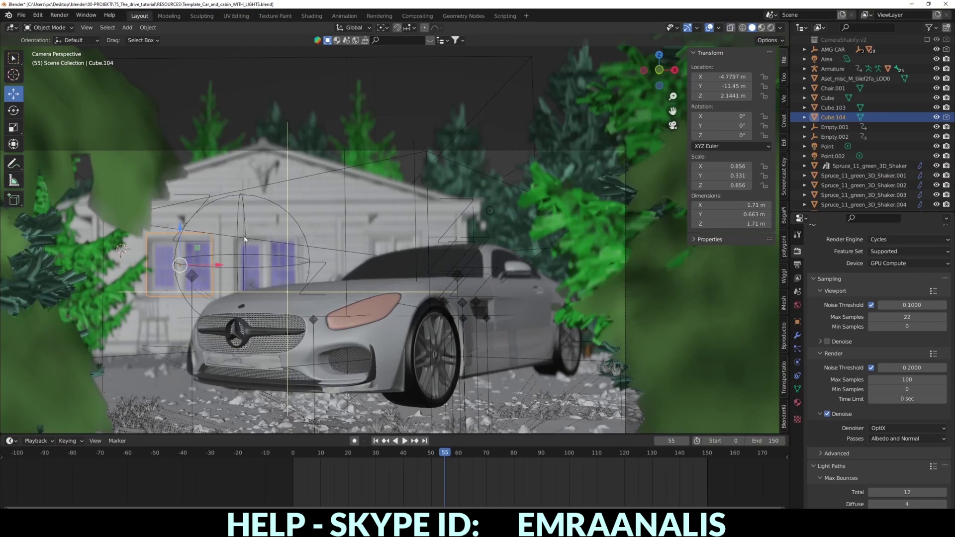
{"action": "middle_click_drag", "start_coordinate": [254, 258], "coordinate": [258, 234]}
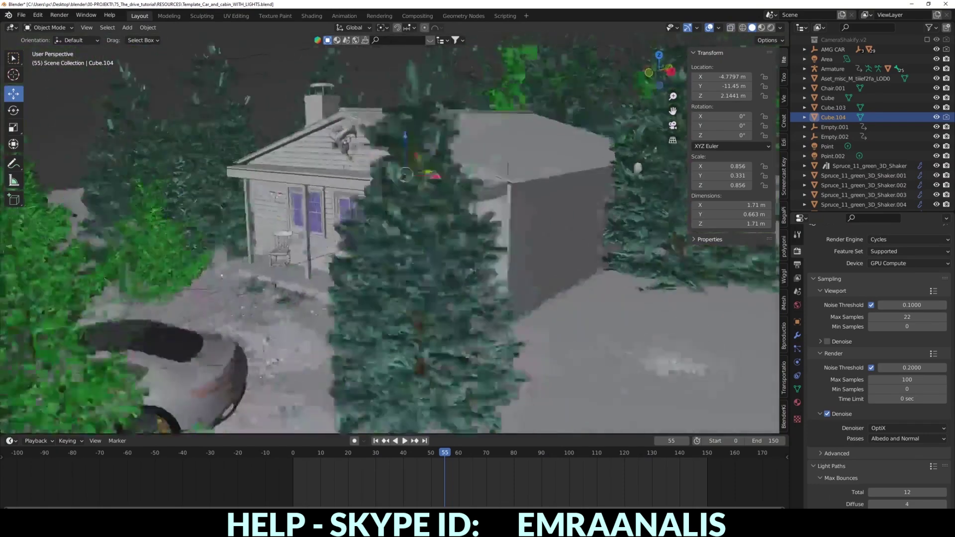
{"action": "key", "text": "KP_Decimal"}
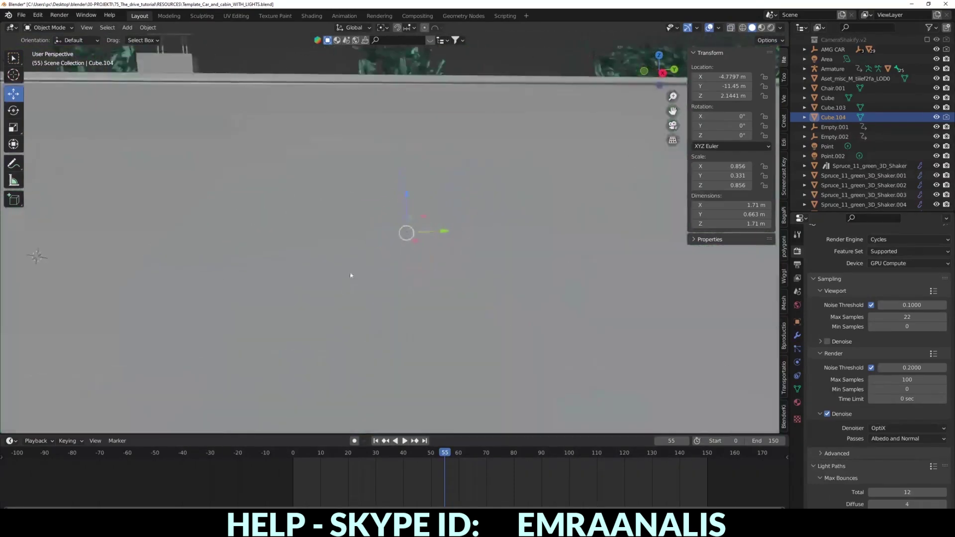
{"action": "middle_click_drag", "start_coordinate": [348, 269], "coordinate": [383, 272]}
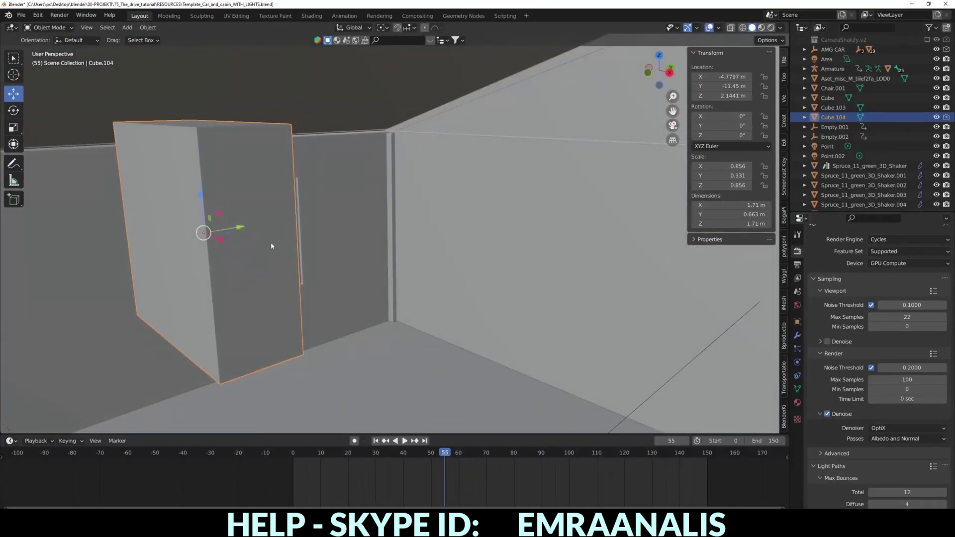
{"action": "left_click", "coordinate": [798, 403]}
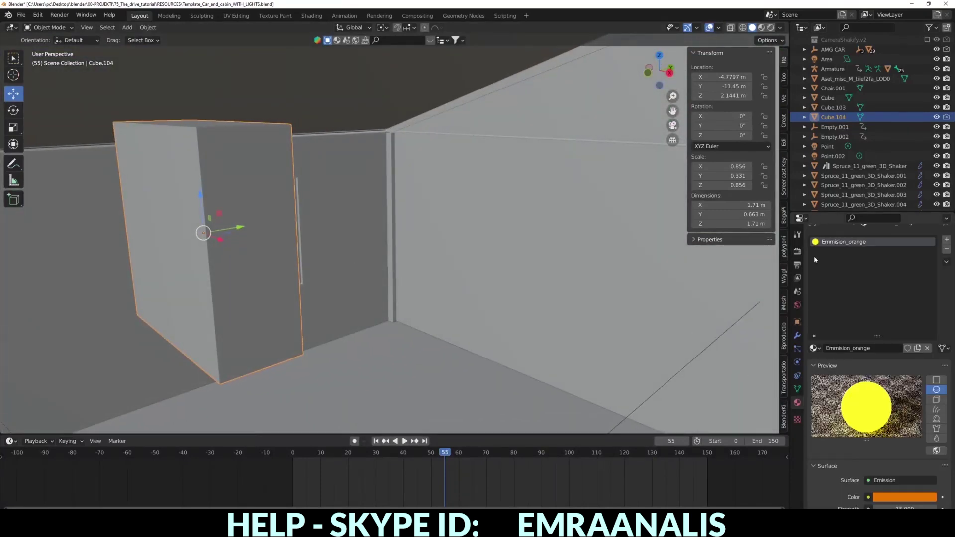
{"action": "scroll", "coordinate": [847, 368], "scroll_direction": "down", "scroll_amount": 3}
{"action": "scroll", "coordinate": [840, 357], "scroll_direction": "down", "scroll_amount": 2}
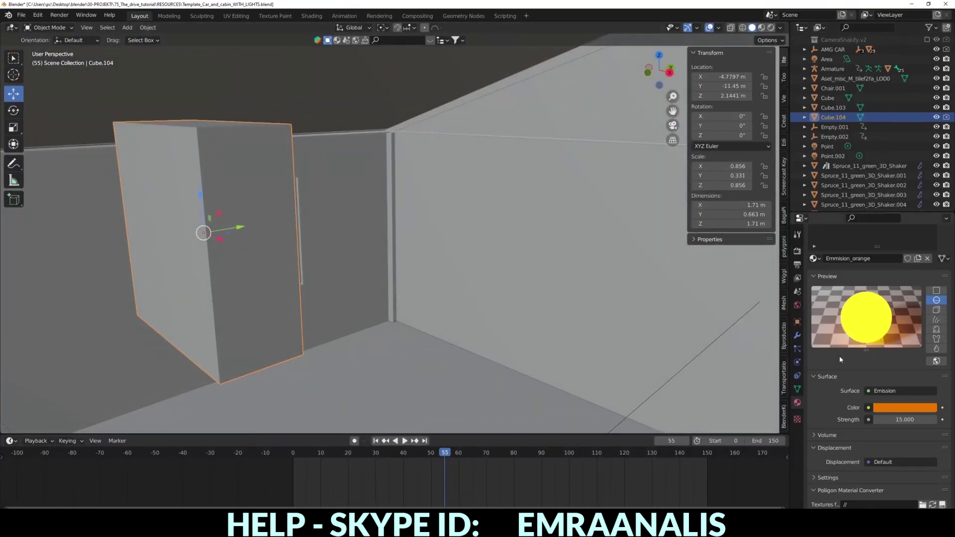
{"action": "left_click", "coordinate": [877, 409]}
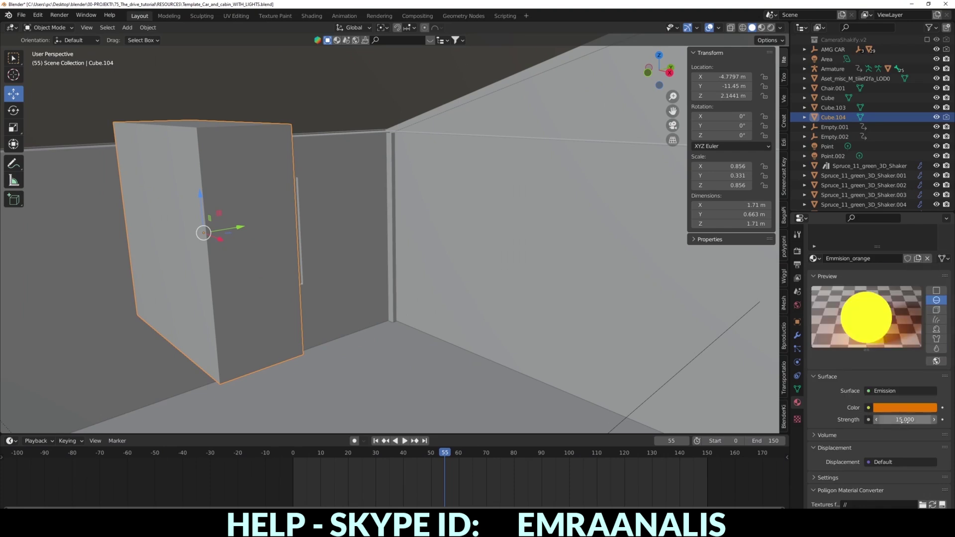
{"action": "scroll", "coordinate": [308, 271], "scroll_direction": "down", "scroll_amount": 1}
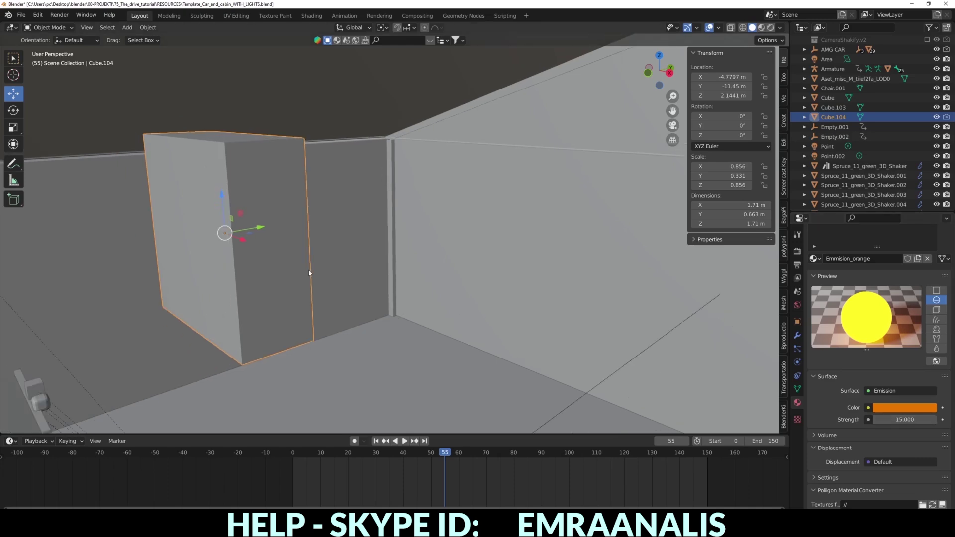
{"action": "scroll", "coordinate": [309, 264], "scroll_direction": "up", "scroll_amount": 6}
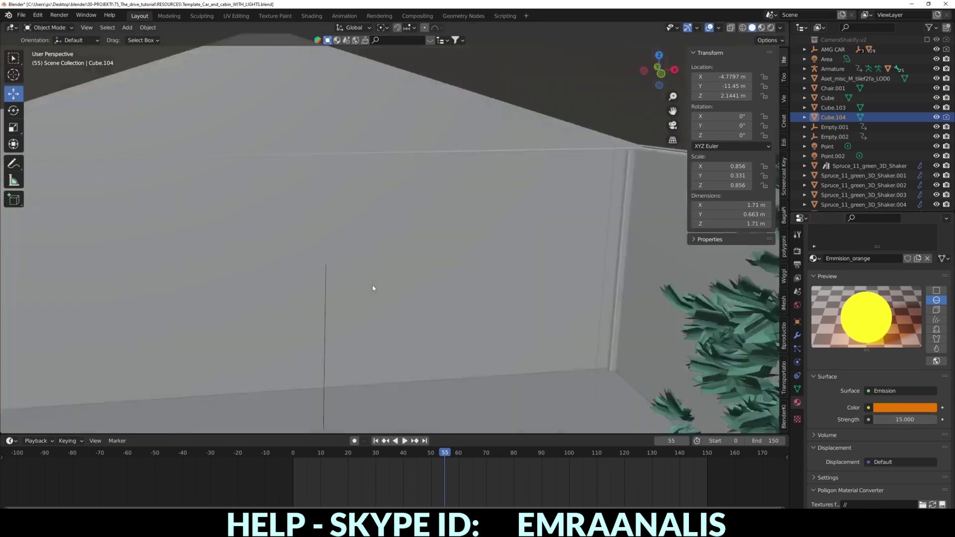
Move the view to the wall corner and select the 120 W orange point light
{"action": "middle_click_drag", "start_coordinate": [374, 288], "coordinate": [428, 285]}
{"action": "scroll", "coordinate": [428, 281], "scroll_direction": "down", "scroll_amount": 1}
{"action": "left_click", "coordinate": [423, 259]}
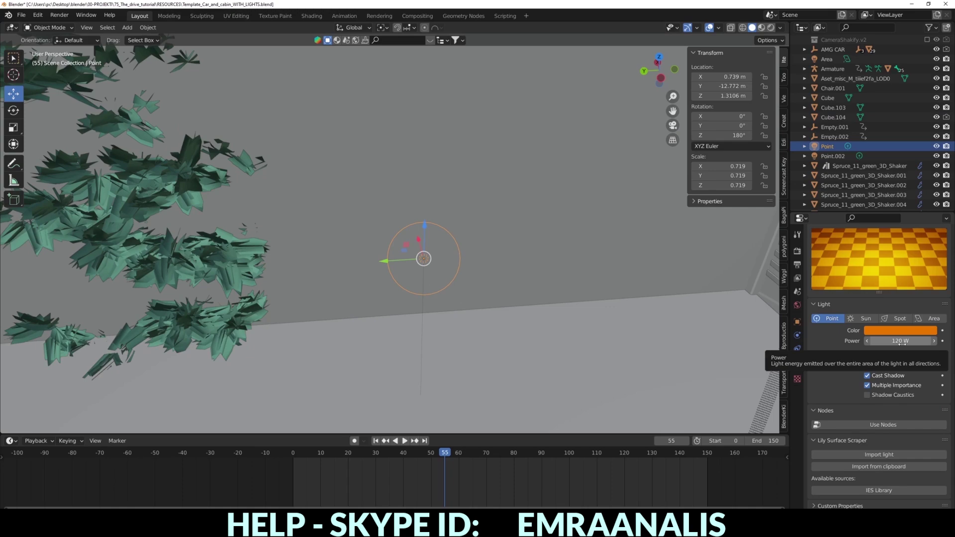
Orbit around the cabin lights and select the second point light, Point.002
{"action": "mouse_move", "coordinate": [407, 265]}
{"action": "middle_mouse_down"}
{"action": "mouse_move", "coordinate": [341, 305]}
{"action": "mouse_move", "coordinate": [238, 247]}
{"action": "mouse_move", "coordinate": [179, 241]}
{"action": "mouse_move", "coordinate": [152, 258]}
{"action": "middle_mouse_up"}
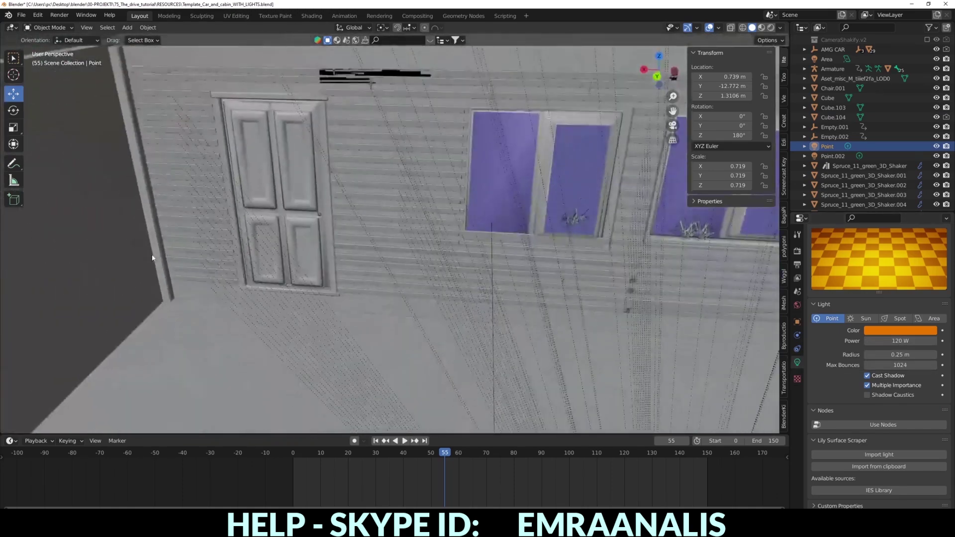
{"action": "scroll", "coordinate": [164, 269], "scroll_direction": "down", "scroll_amount": 2}
{"action": "scroll", "coordinate": [190, 283], "scroll_direction": "down", "scroll_amount": 1}
{"action": "scroll", "coordinate": [224, 307], "scroll_direction": "down", "scroll_amount": 2}
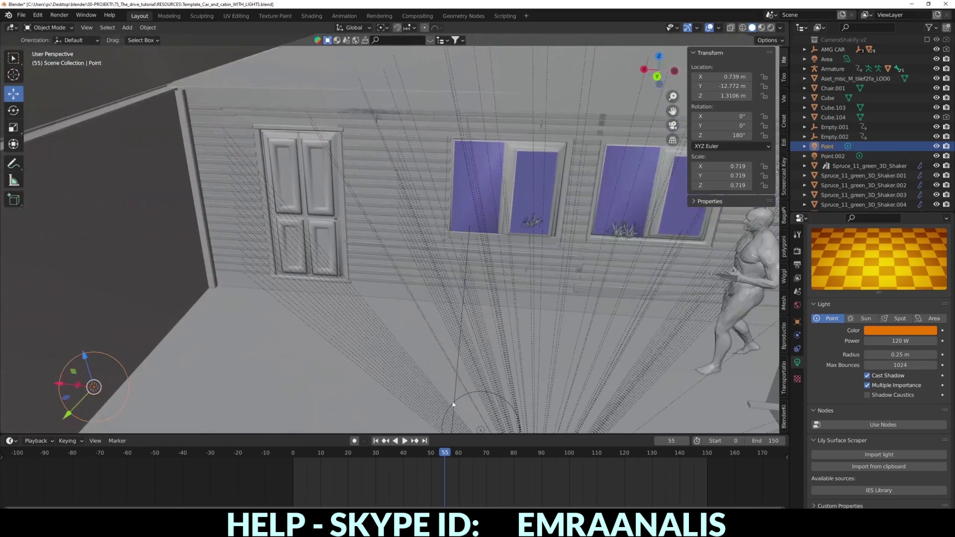
{"action": "left_click", "coordinate": [479, 431]}
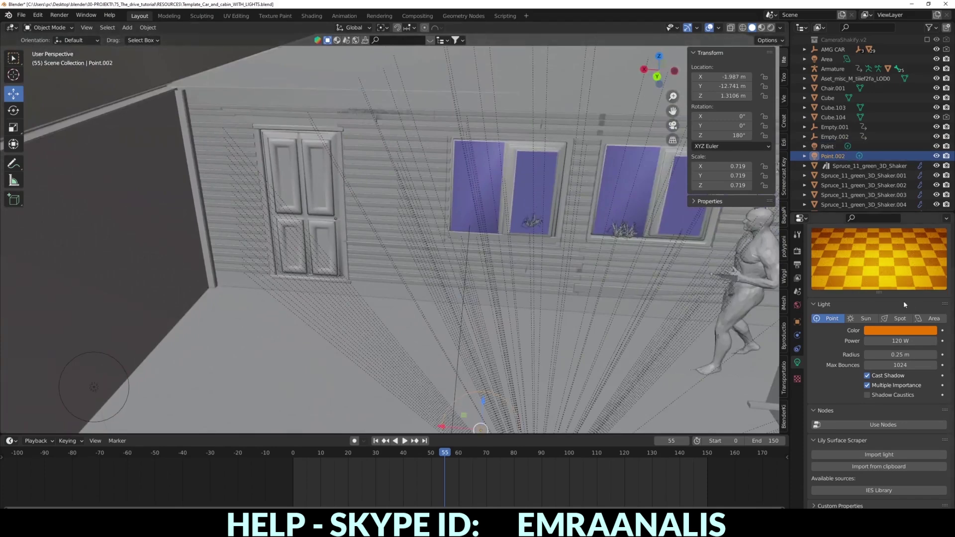
Check the camera view, then orbit back inside the cabin and reselect Cube.104
{"action": "scroll", "coordinate": [264, 264], "scroll_direction": "up", "scroll_amount": 3}
{"action": "mouse_move", "coordinate": [335, 282]}
{"action": "middle_mouse_down"}
{"action": "mouse_move", "coordinate": [416, 284]}
{"action": "mouse_move", "coordinate": [305, 294]}
{"action": "mouse_move", "coordinate": [373, 297]}
{"action": "mouse_move", "coordinate": [350, 275]}
{"action": "middle_mouse_up"}
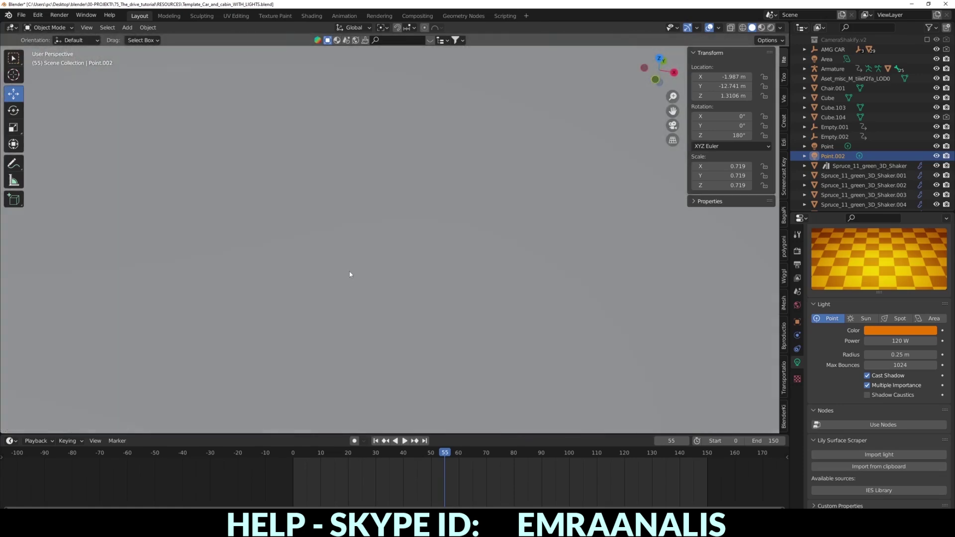
{"action": "key", "text": "KP_0"}
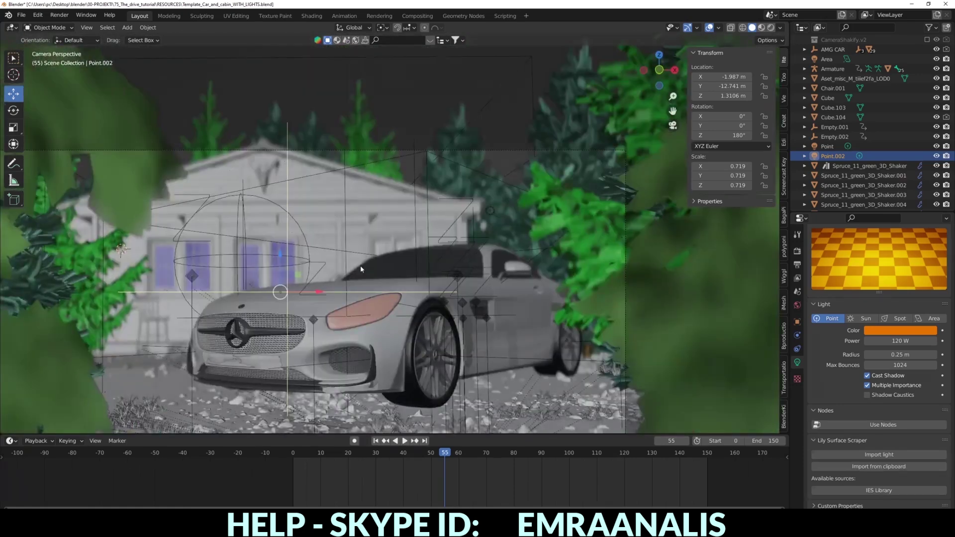
{"action": "scroll", "coordinate": [361, 269], "scroll_direction": "up", "scroll_amount": 2}
{"action": "middle_click_drag", "start_coordinate": [323, 246], "coordinate": [278, 256]}
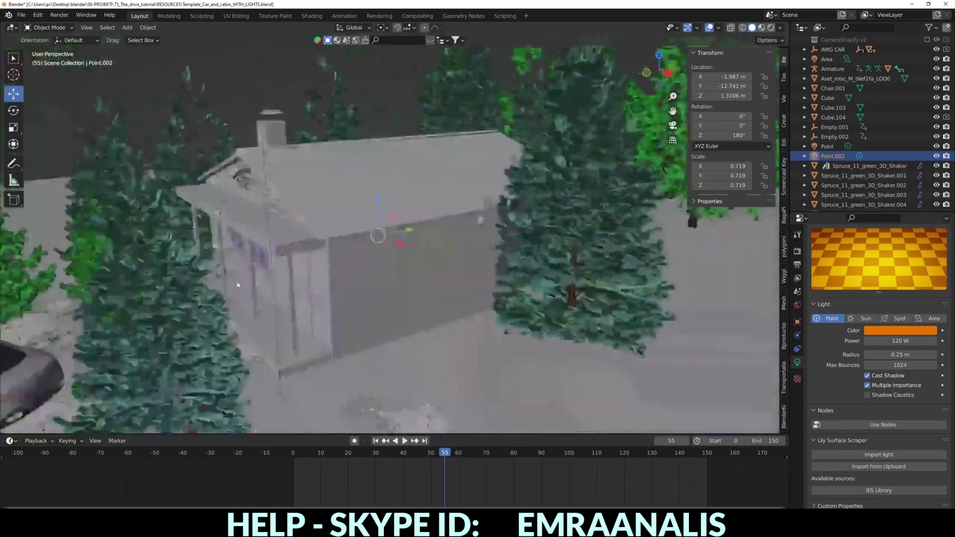
{"action": "scroll", "coordinate": [256, 262], "scroll_direction": "up", "scroll_amount": 3}
{"action": "scroll", "coordinate": [255, 262], "scroll_direction": "down", "scroll_amount": 3}
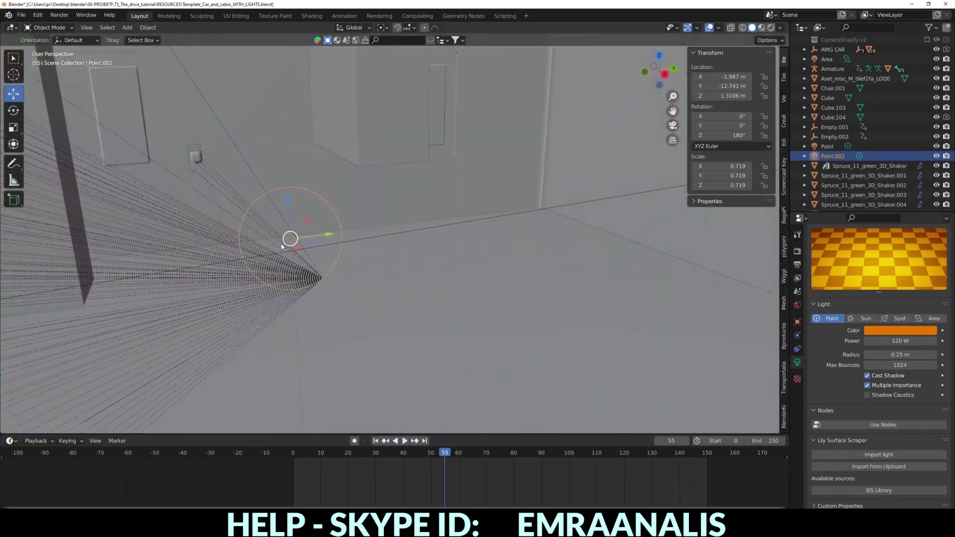
{"action": "left_click", "coordinate": [363, 135]}
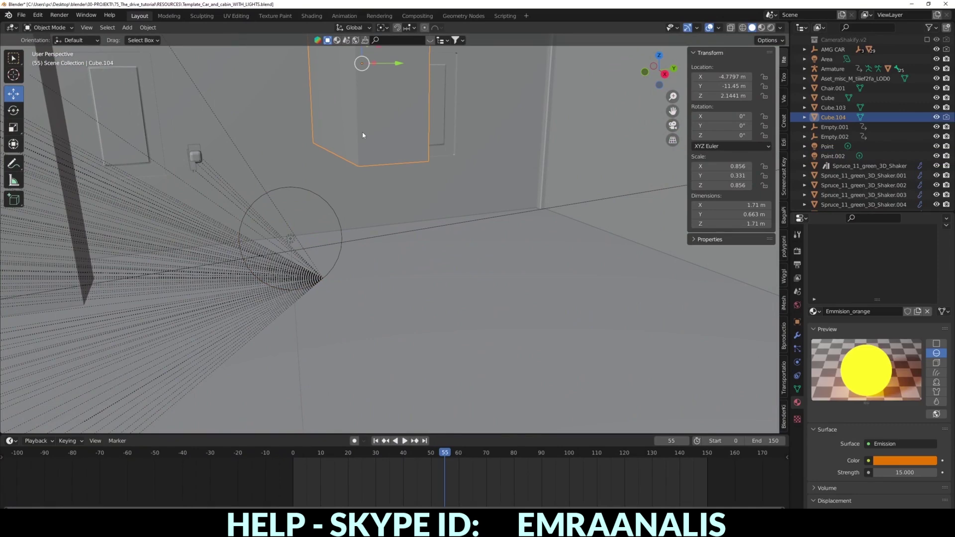
Render frame 55 and flip between Slot 1 and Slot 2 to compare lit and dark windows
{"action": "key", "text": "F11"}
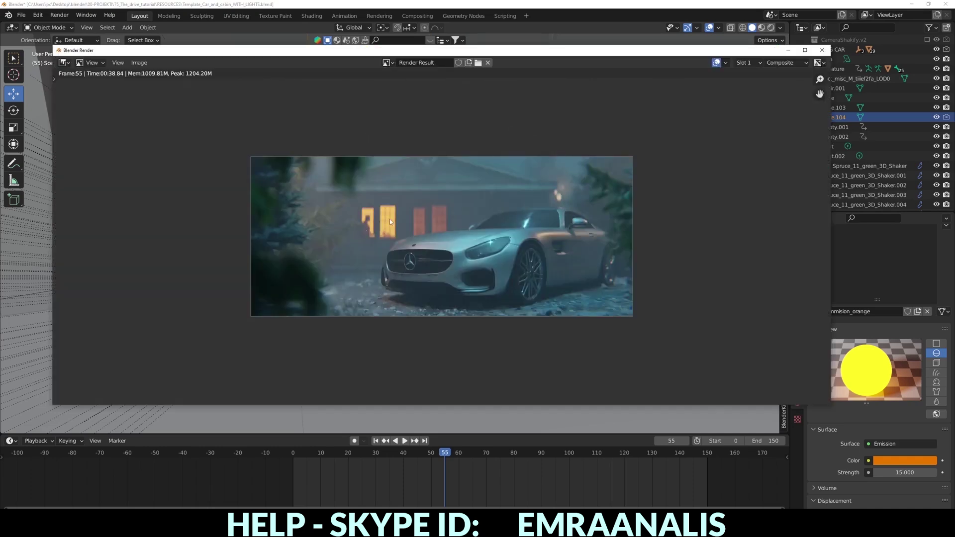
{"action": "key", "text": "j"}
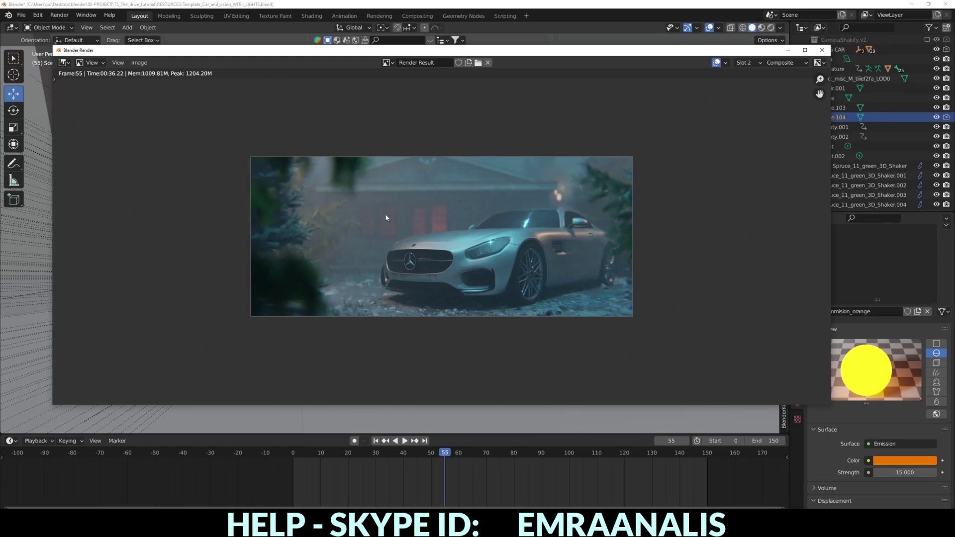
{"action": "key", "text": "j"}
{"action": "key", "text": "j"}
{"action": "key", "text": "j"}
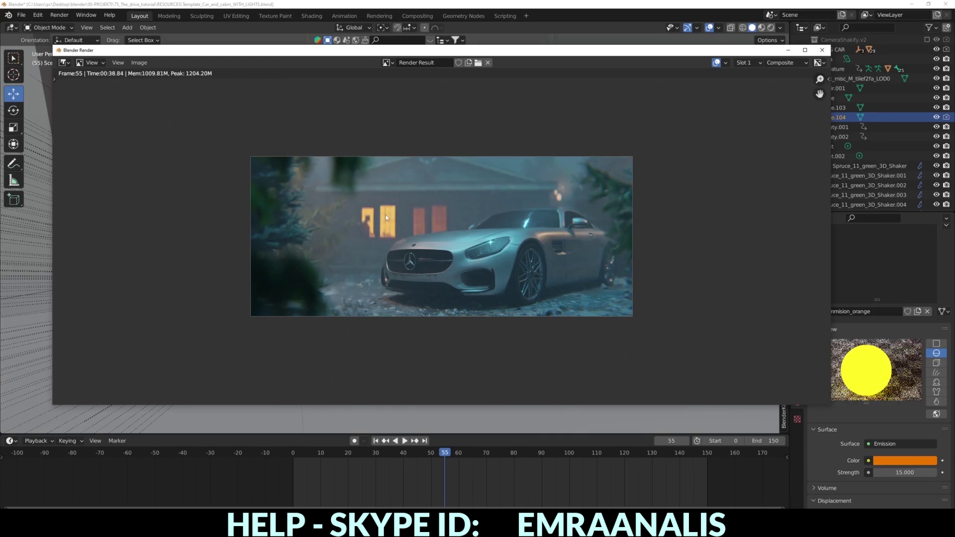
{"action": "key", "text": "j"}
{"action": "key", "text": "j"}
{"action": "scroll", "coordinate": [387, 215], "scroll_direction": "up", "scroll_amount": 1}
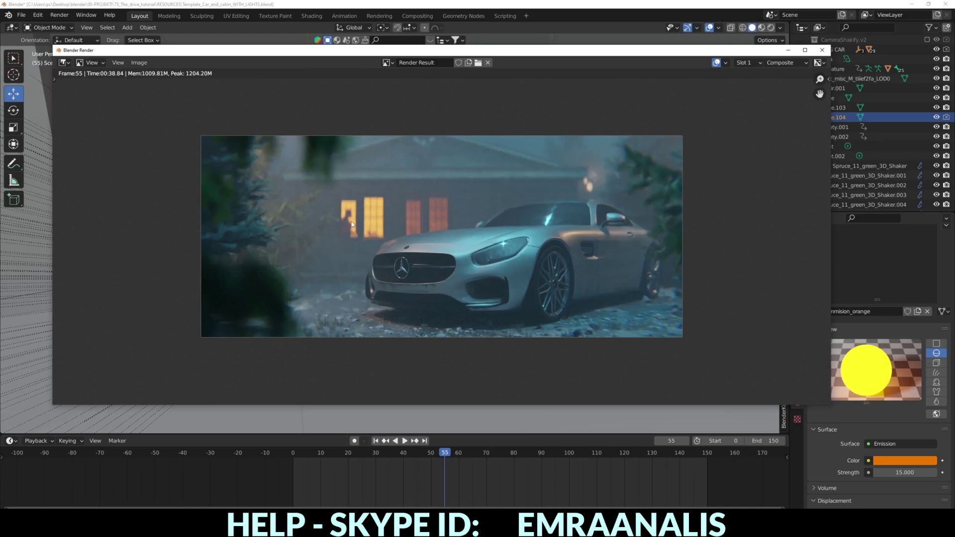
{"action": "scroll", "coordinate": [359, 202], "scroll_direction": "down", "scroll_amount": 1}
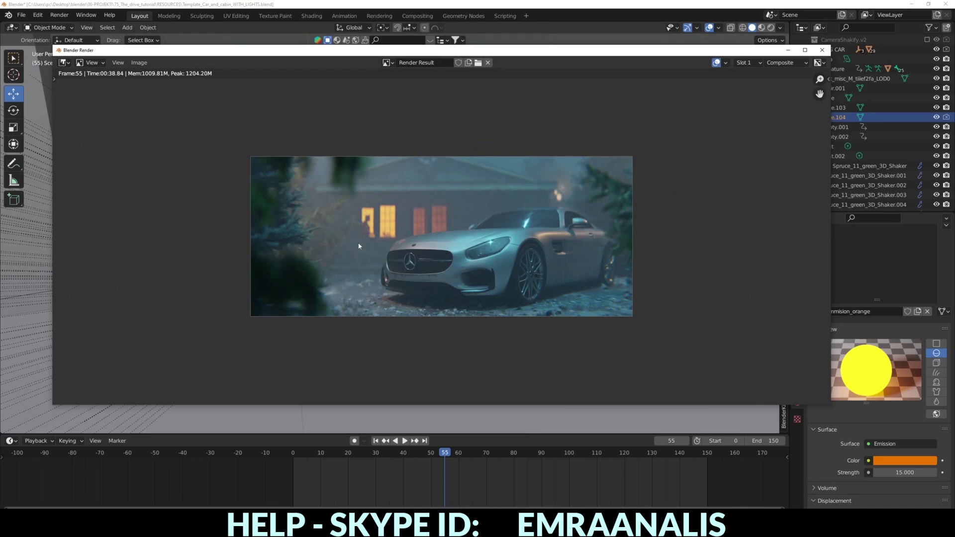
{"action": "scroll", "coordinate": [358, 234], "scroll_direction": "up", "scroll_amount": 1}
{"action": "scroll", "coordinate": [355, 234], "scroll_direction": "up", "scroll_amount": 1}
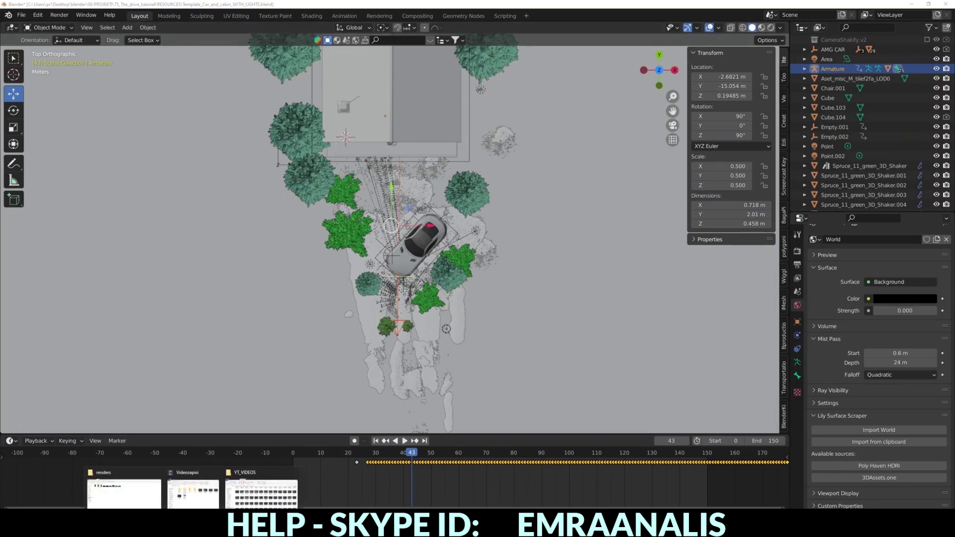
Replay car_test__final_video from the renders folder, scrubbing back to an earlier moment
{"action": "left_click", "coordinate": [124, 493]}
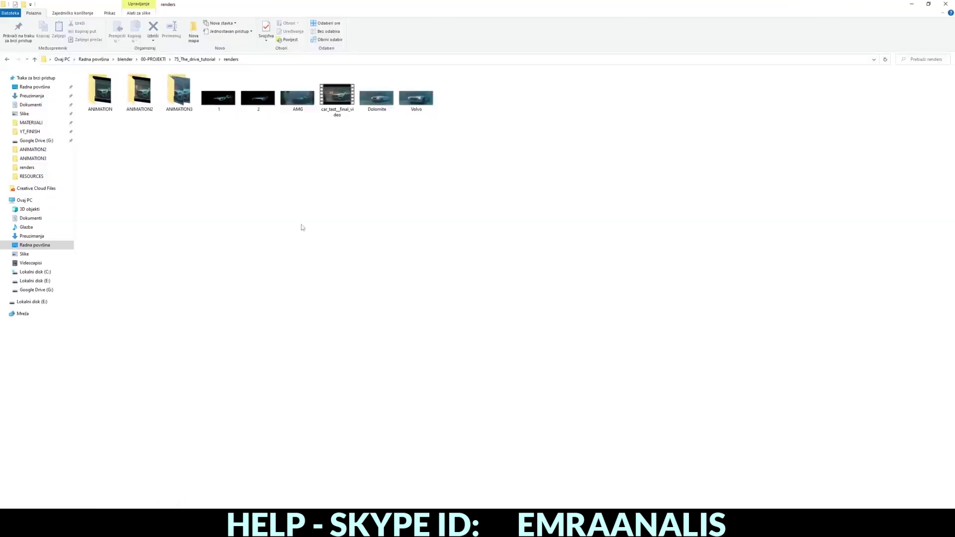
{"action": "double_click", "coordinate": [337, 89]}
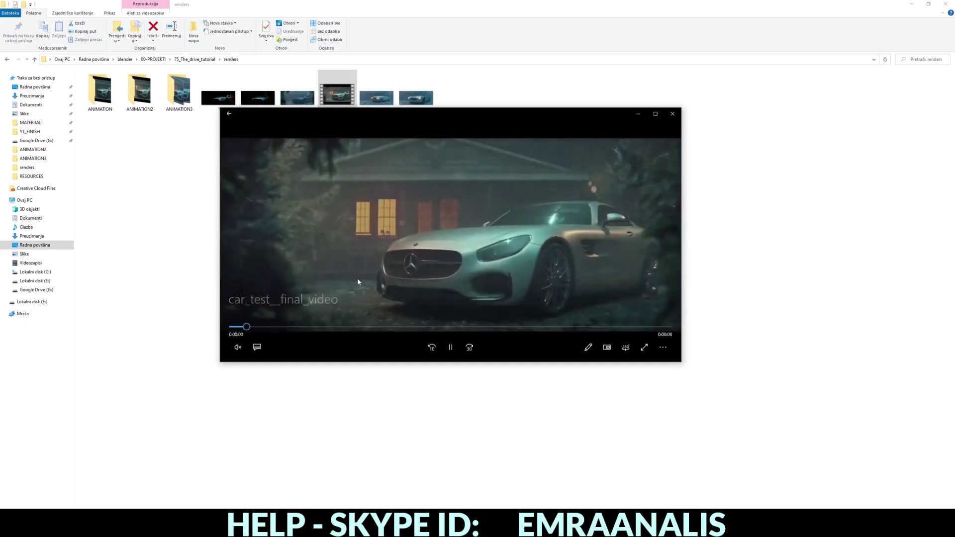
{"action": "left_click", "coordinate": [451, 347]}
{"action": "mouse_move", "coordinate": [367, 327]}
{"action": "left_mouse_down"}
{"action": "mouse_move", "coordinate": [254, 331]}
{"action": "mouse_move", "coordinate": [385, 331]}
{"action": "left_mouse_up"}
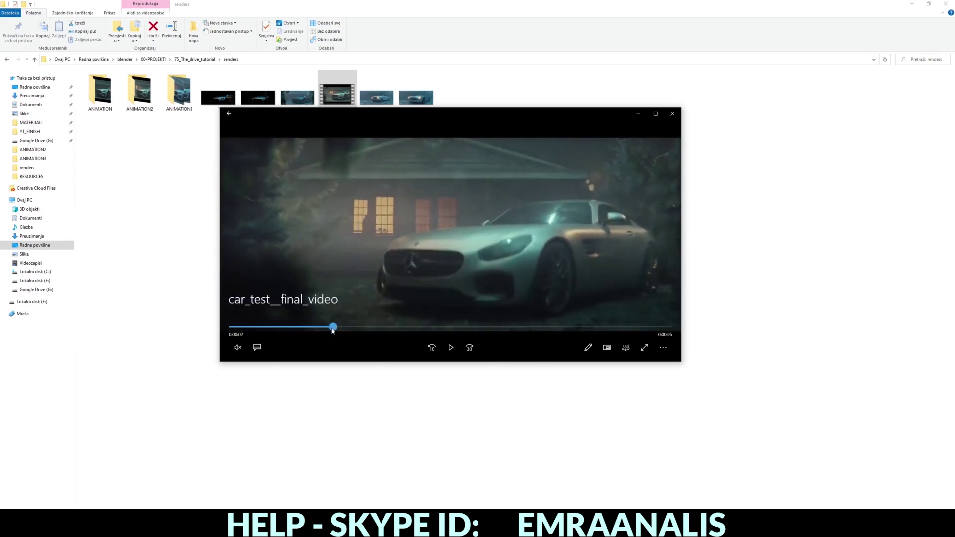
{"action": "left_click", "coordinate": [451, 347]}
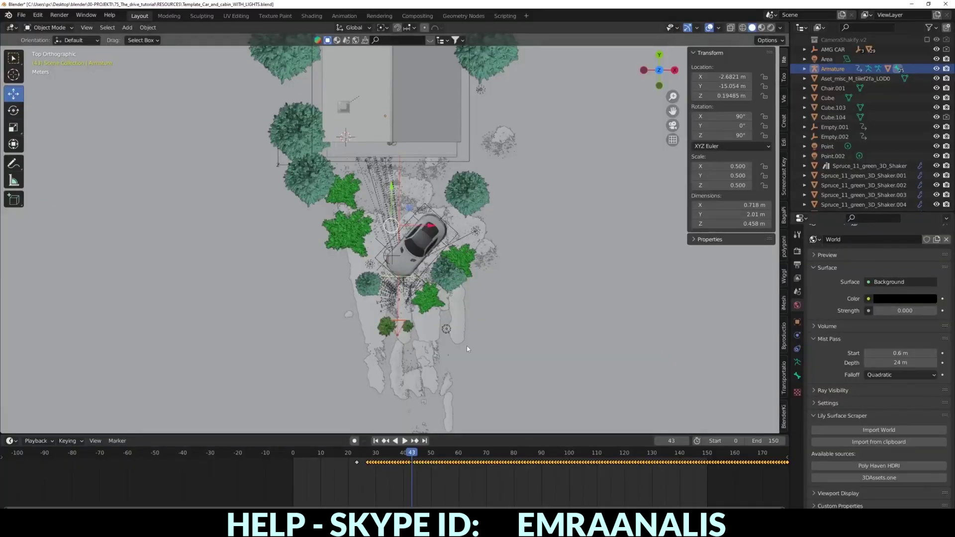
Orbit low around the cabin, trees and parked car, then select Camera.001 with its 33 mm lens
{"action": "middle_click_drag", "start_coordinate": [466, 347], "coordinate": [448, 259]}
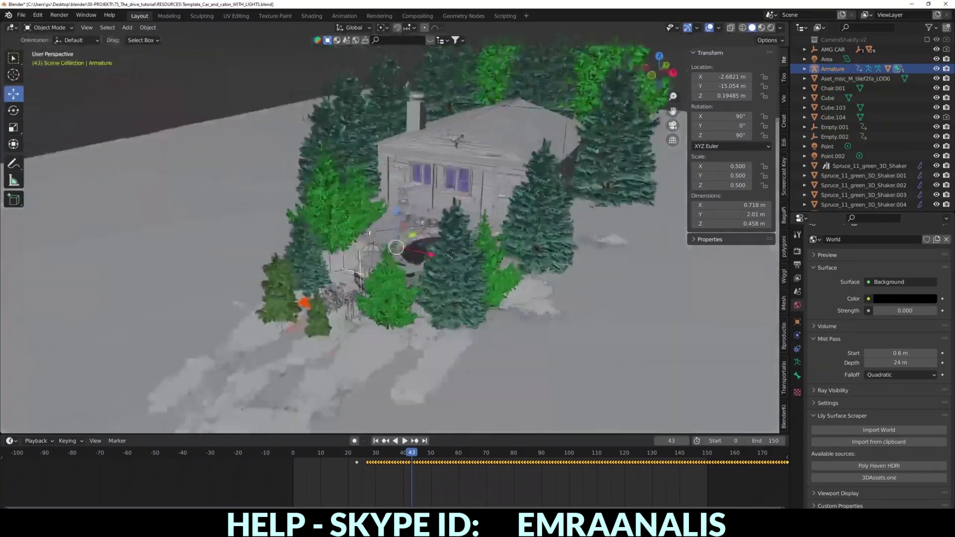
{"action": "scroll", "coordinate": [413, 321], "scroll_direction": "up", "scroll_amount": 5}
{"action": "middle_click_drag", "start_coordinate": [413, 378], "coordinate": [413, 321]}
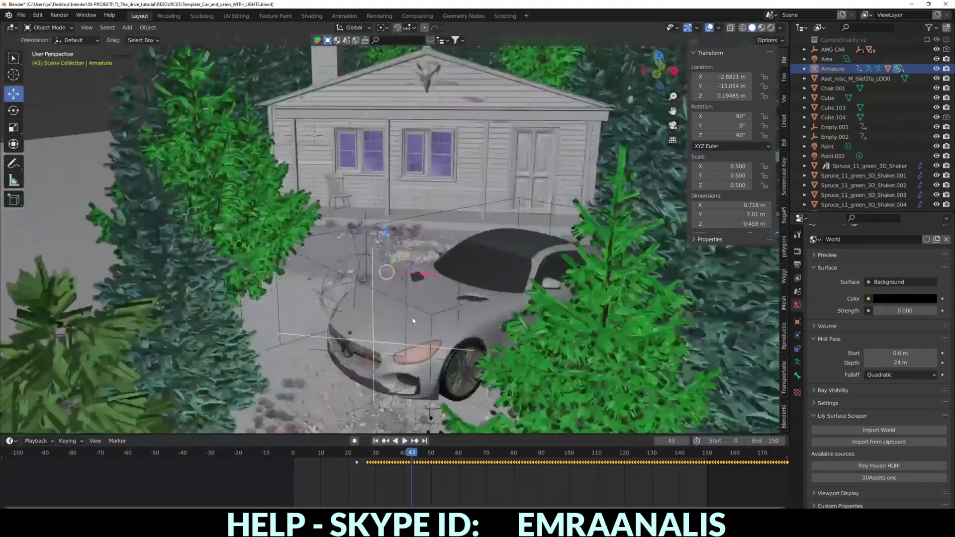
{"action": "middle_click_drag", "start_coordinate": [380, 350], "coordinate": [403, 330]}
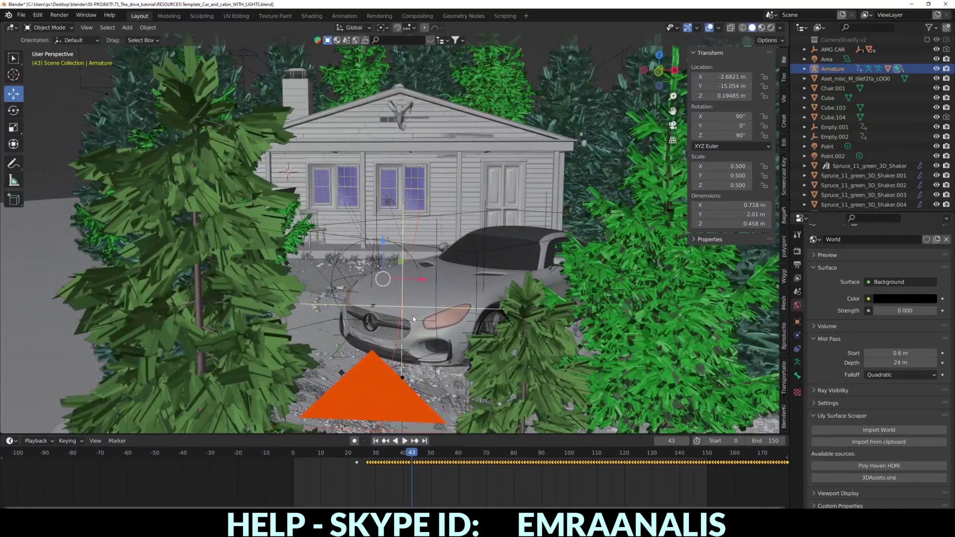
{"action": "scroll", "coordinate": [413, 319], "scroll_direction": "down", "scroll_amount": 3}
{"action": "scroll", "coordinate": [412, 329], "scroll_direction": "down", "scroll_amount": 3}
{"action": "scroll", "coordinate": [405, 295], "scroll_direction": "down", "scroll_amount": 2}
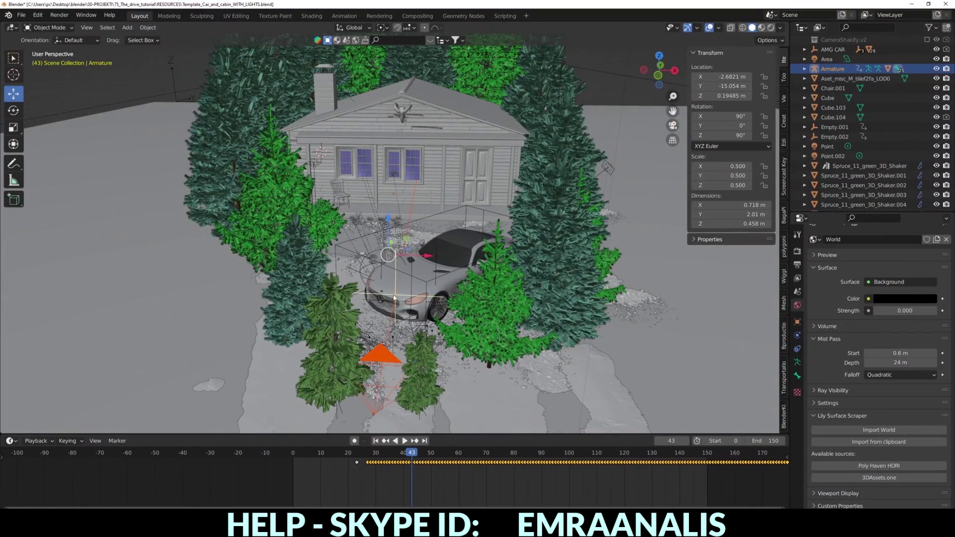
{"action": "scroll", "coordinate": [394, 297], "scroll_direction": "up", "scroll_amount": 2}
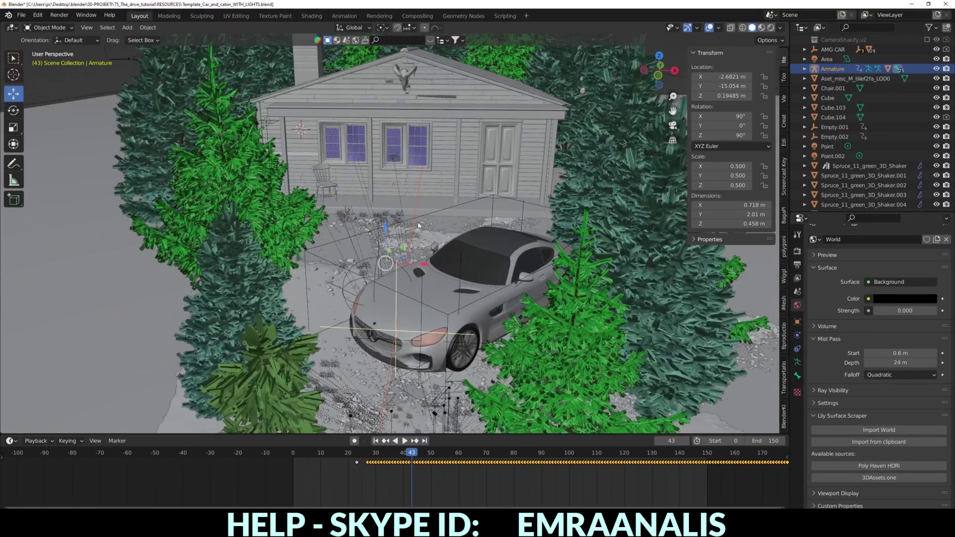
{"action": "scroll", "coordinate": [418, 225], "scroll_direction": "down", "scroll_amount": 3}
{"action": "scroll", "coordinate": [398, 299], "scroll_direction": "down", "scroll_amount": 1}
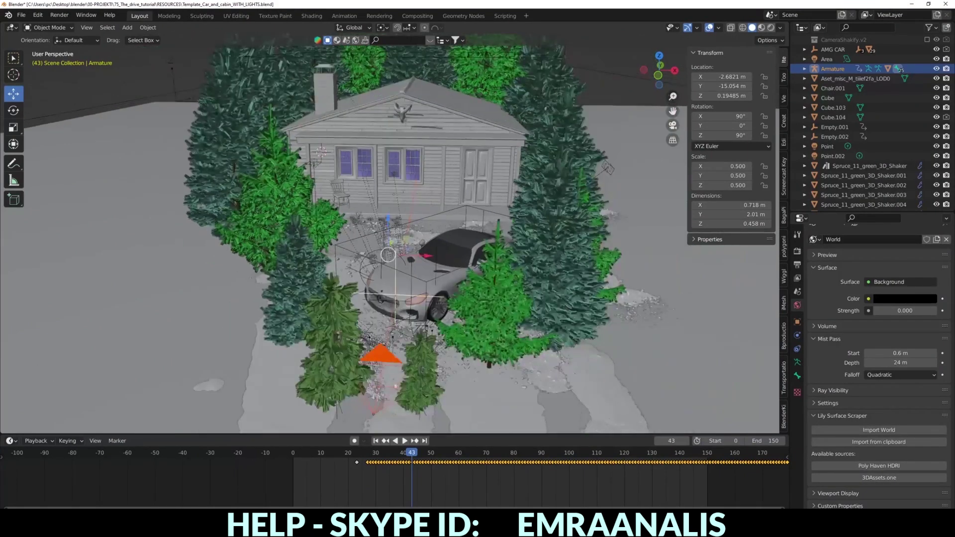
{"action": "left_click", "coordinate": [385, 354]}
{"action": "scroll", "coordinate": [398, 325], "scroll_direction": "up", "scroll_amount": 3}
Select and frame Empty.002, then add the Armature figure to the selection
{"action": "scroll", "coordinate": [400, 370], "scroll_direction": "up", "scroll_amount": 2}
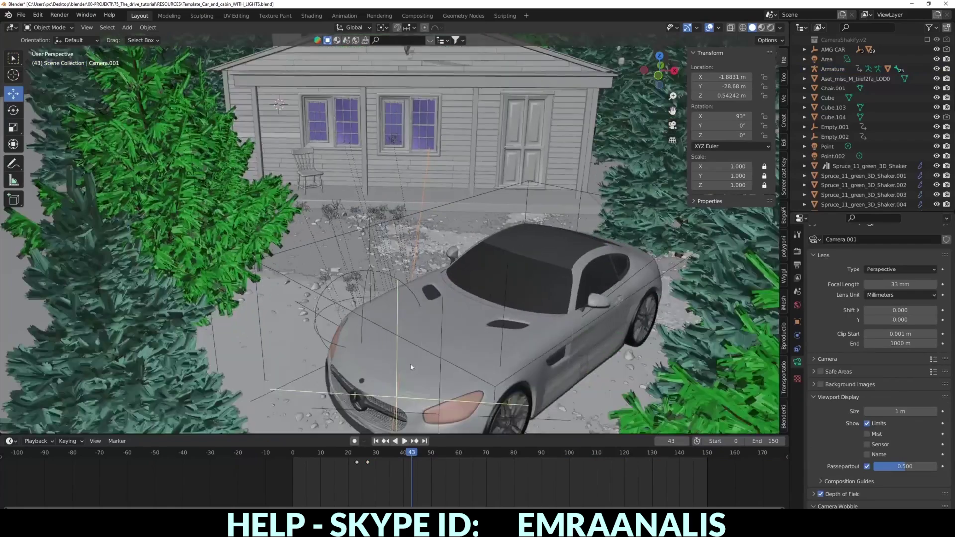
{"action": "scroll", "coordinate": [413, 373], "scroll_direction": "up", "scroll_amount": 2}
{"action": "left_click", "coordinate": [426, 379]}
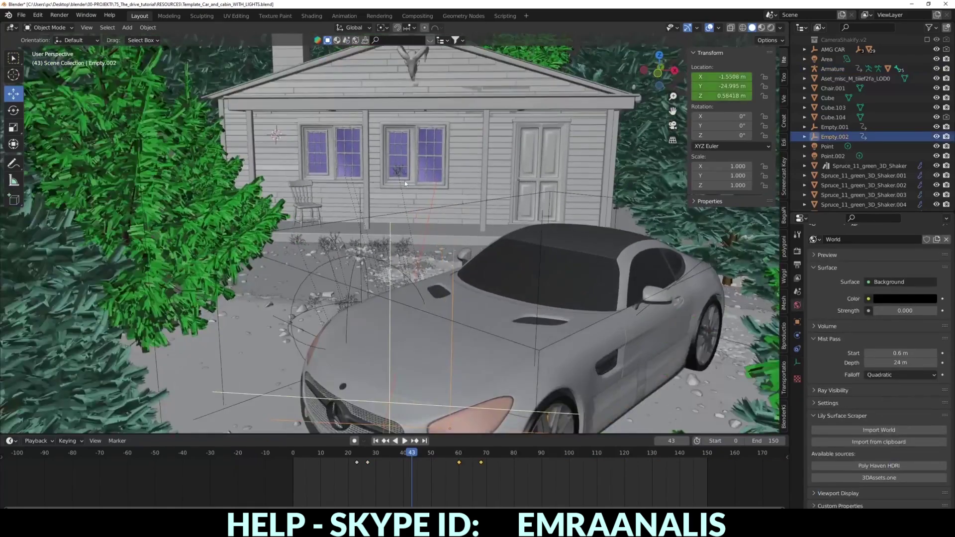
{"action": "mouse_move", "coordinate": [368, 185]}
{"action": "middle_mouse_down"}
{"action": "mouse_move", "coordinate": [293, 133]}
{"action": "mouse_move", "coordinate": [320, 299]}
{"action": "middle_mouse_up"}
{"action": "scroll", "coordinate": [320, 299], "scroll_direction": "up", "scroll_amount": 4}
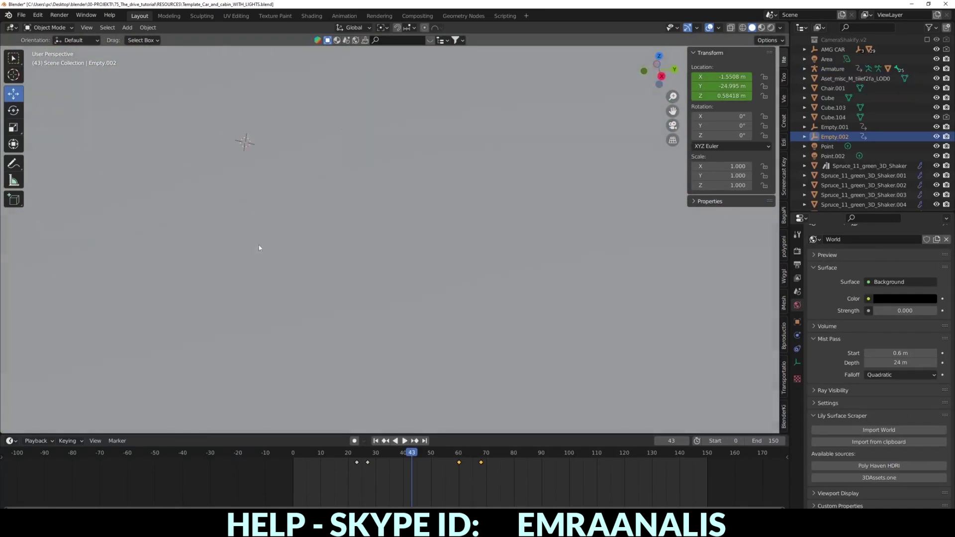
{"action": "key", "text": "KP_Decimal"}
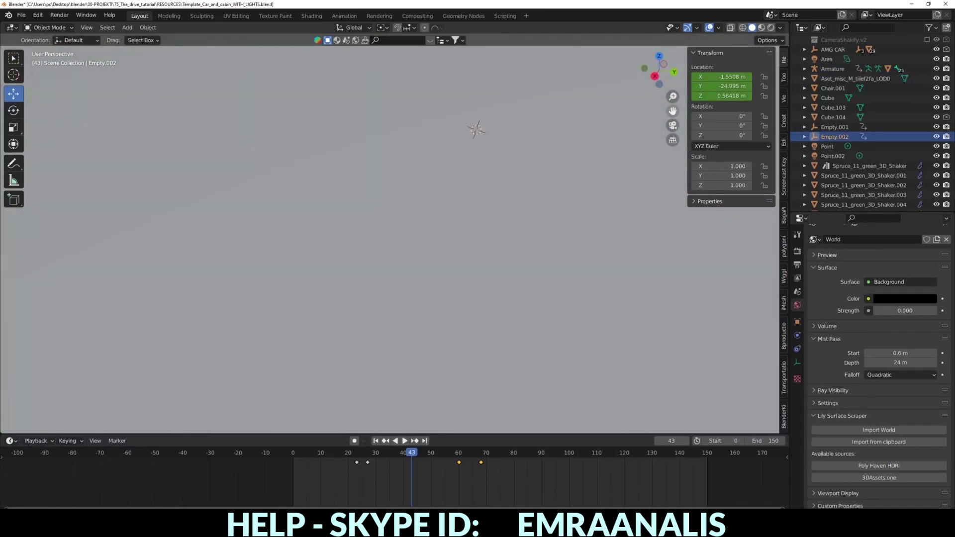
{"action": "mouse_move", "coordinate": [367, 318]}
{"action": "middle_mouse_down"}
{"action": "mouse_move", "coordinate": [375, 229]}
{"action": "mouse_move", "coordinate": [386, 240]}
{"action": "mouse_move", "coordinate": [382, 205]}
{"action": "mouse_move", "coordinate": [393, 194]}
{"action": "middle_mouse_up"}
{"action": "scroll", "coordinate": [516, 295], "scroll_direction": "down", "scroll_amount": 2}
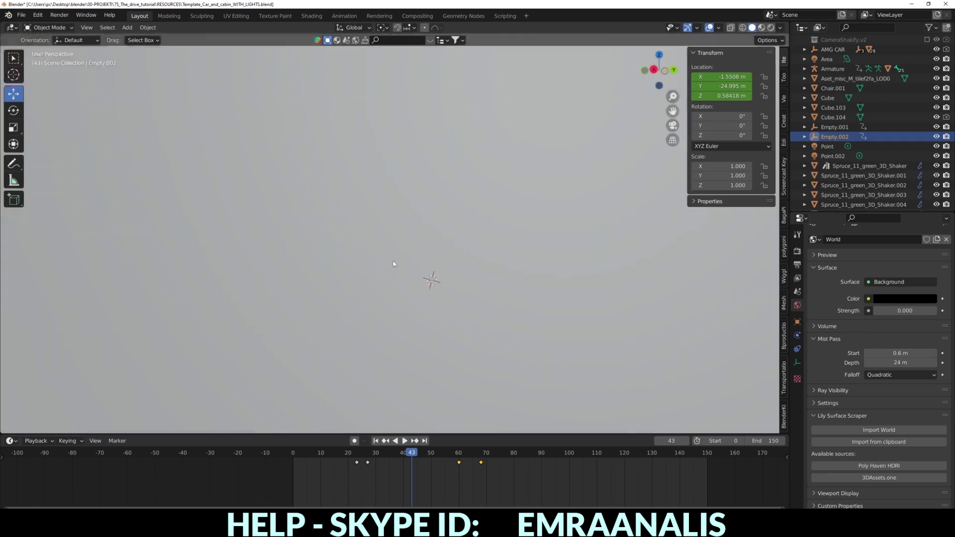
{"action": "scroll", "coordinate": [516, 295], "scroll_direction": "down", "scroll_amount": 2}
{"action": "left_click", "coordinate": [535, 301], "text": "shift"}
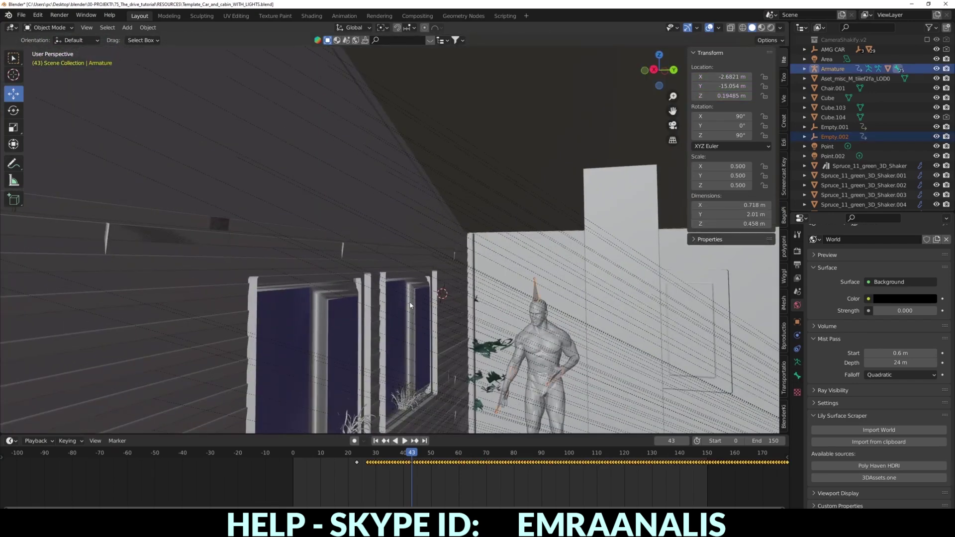
Isolate the Armature and Empty.002 in a local top-down view at frame 25
{"action": "key", "text": "KP_Divide"}
{"action": "key", "text": "KP_7"}
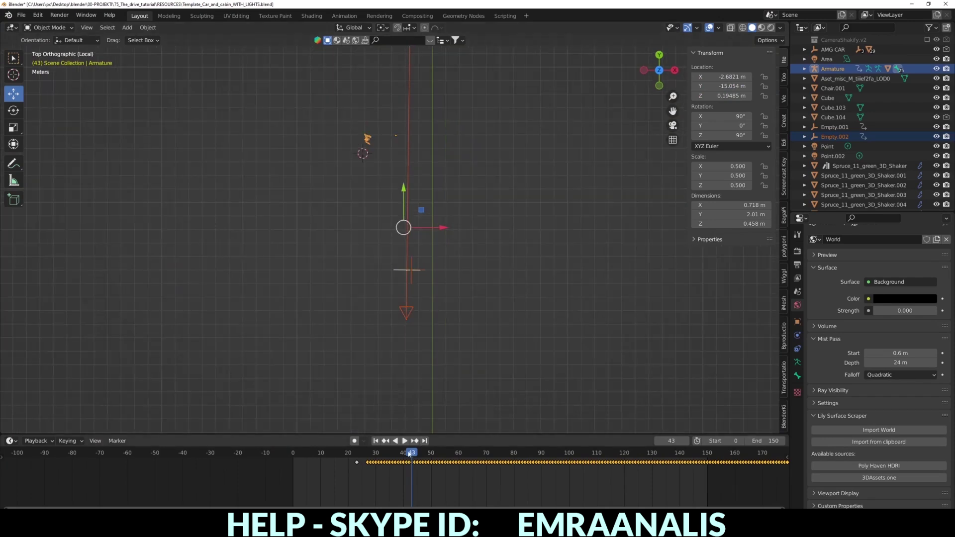
{"action": "key", "text": "Escape"}
{"action": "scroll", "coordinate": [423, 279], "scroll_direction": "up", "scroll_amount": 1}
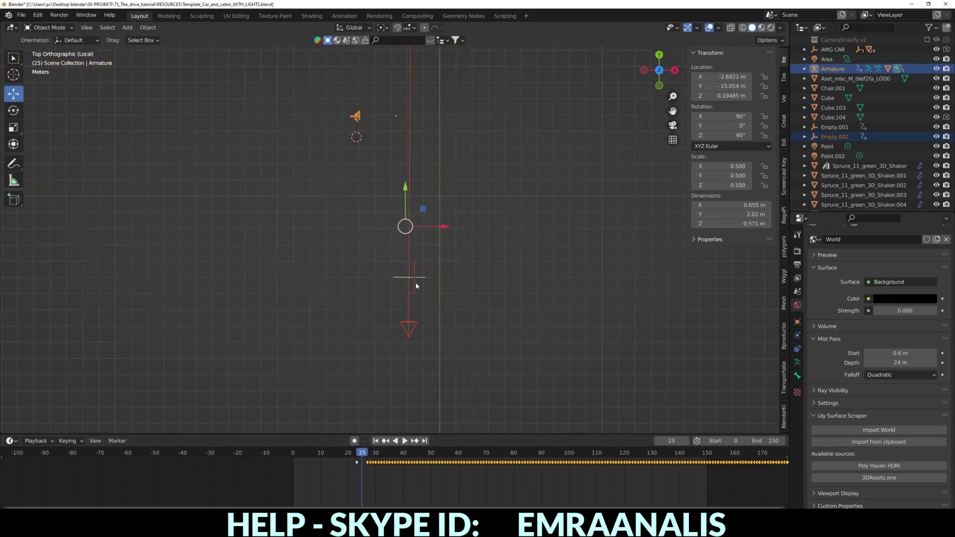
{"action": "scroll", "coordinate": [416, 282], "scroll_direction": "up", "scroll_amount": 2}
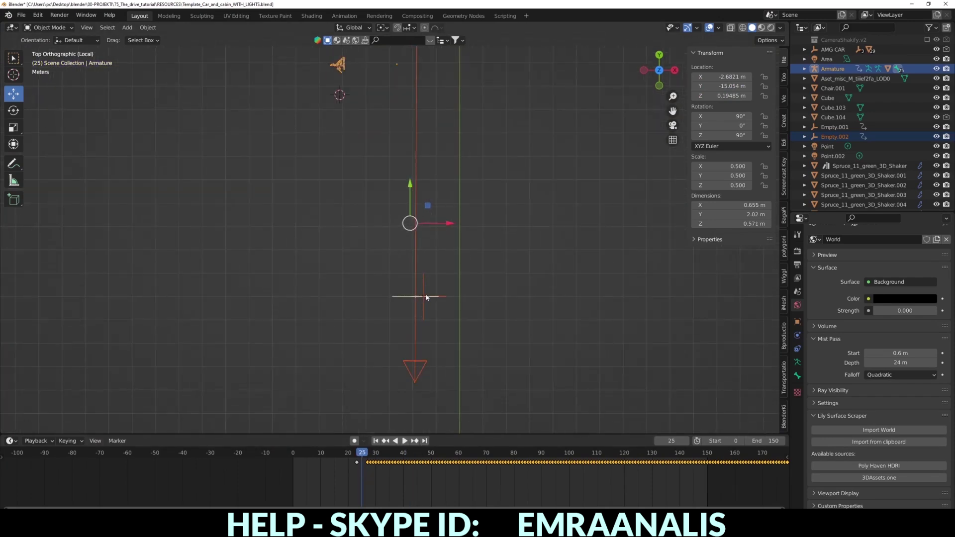
{"action": "left_click_drag", "start_coordinate": [673, 111], "coordinate": [670, 131]}
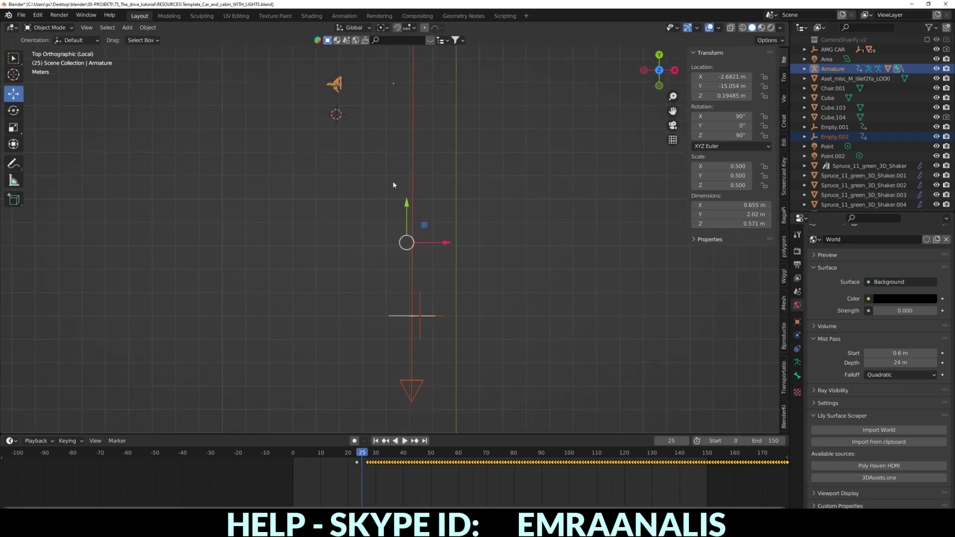
Play and scrub the walking animation, then select Empty.002
{"action": "key", "text": "space"}
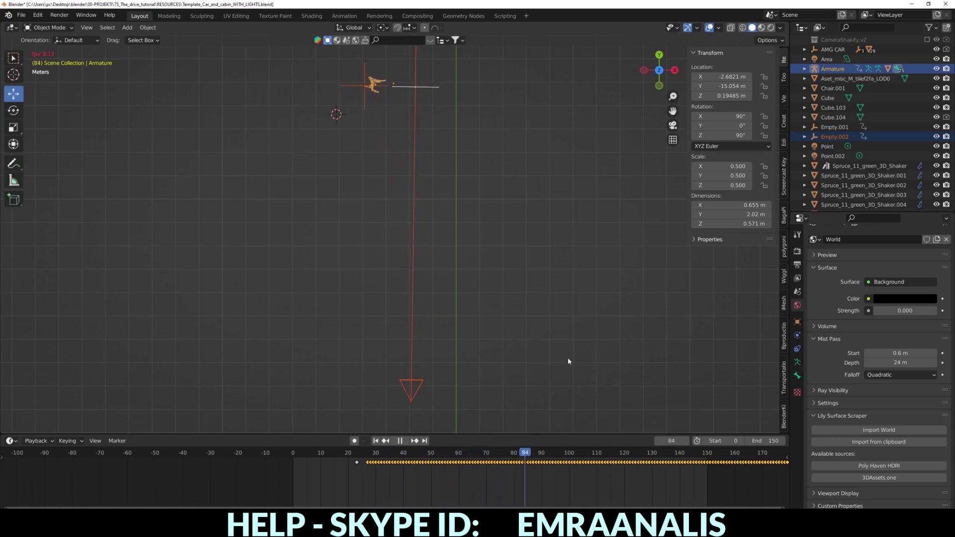
{"action": "key", "text": "space"}
{"action": "left_click_drag", "start_coordinate": [673, 111], "coordinate": [666, 119]}
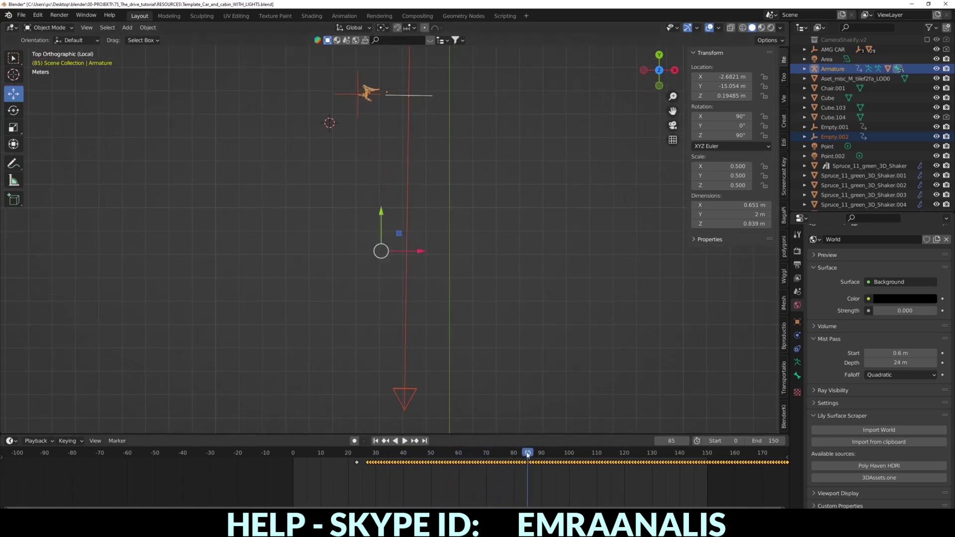
{"action": "left_click_drag", "start_coordinate": [528, 455], "coordinate": [409, 460]}
{"action": "key", "text": "space"}
{"action": "key", "text": "space"}
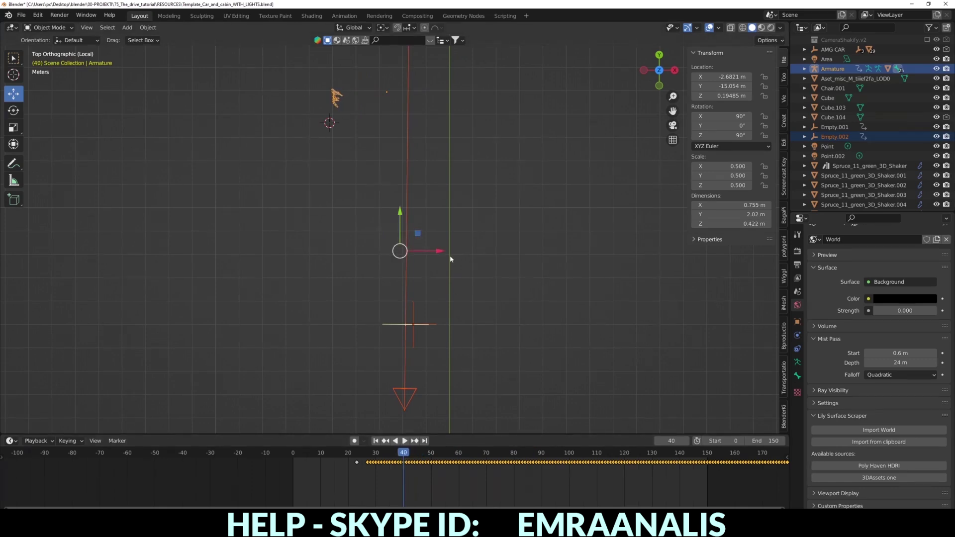
{"action": "left_click", "coordinate": [429, 325]}
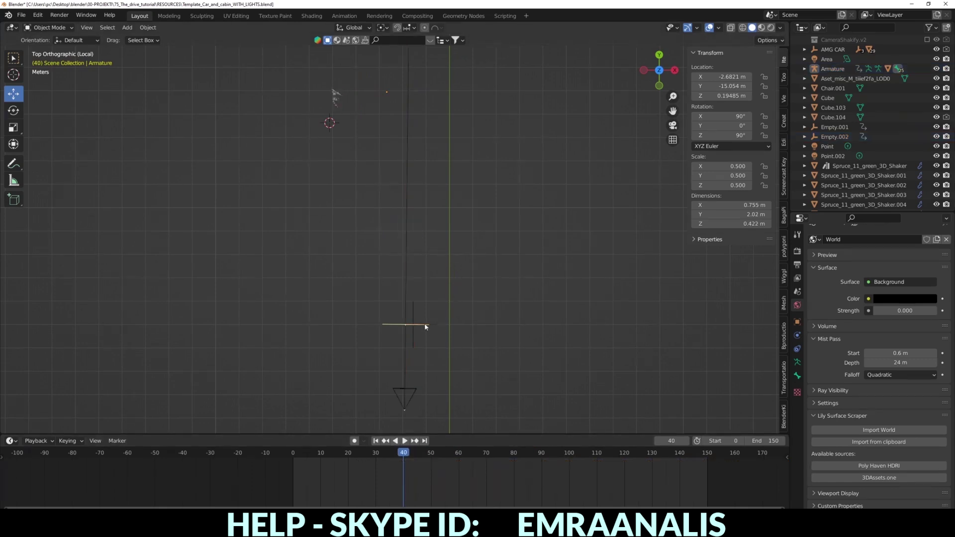
Play to frame 60 and keyframe Empty.002's location there
{"action": "middle_click_drag", "start_coordinate": [425, 324], "coordinate": [336, 279]}
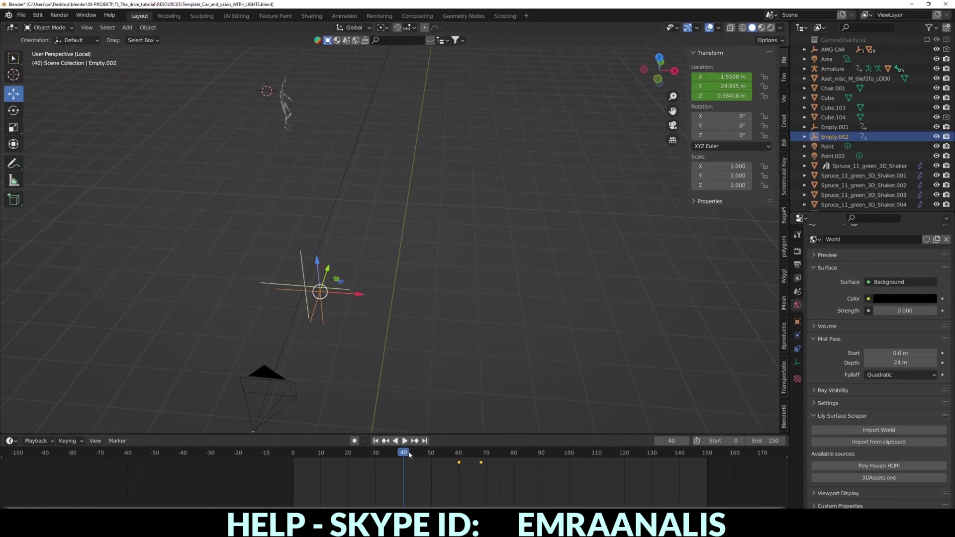
{"action": "key", "text": "space"}
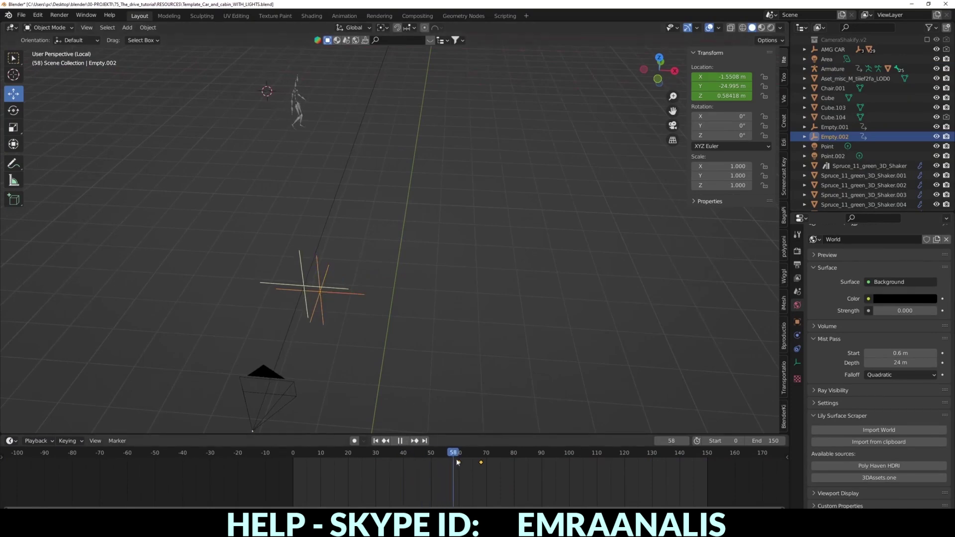
{"action": "key", "text": "space"}
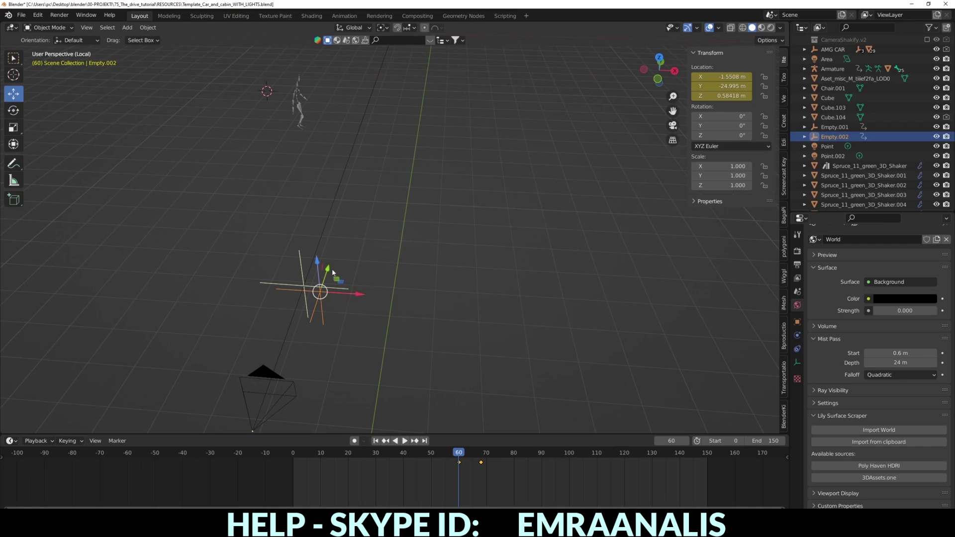
{"action": "key", "text": "i"}
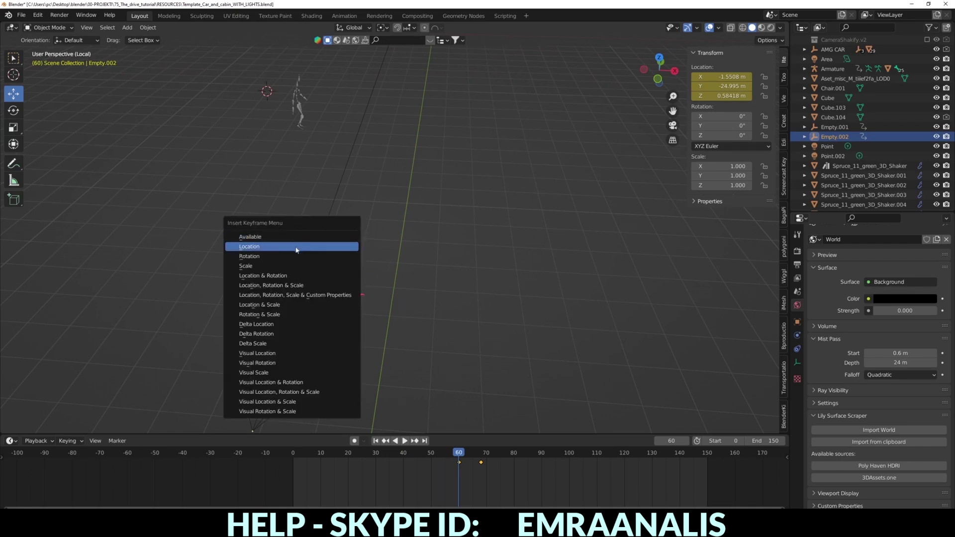
{"action": "left_click", "coordinate": [255, 248]}
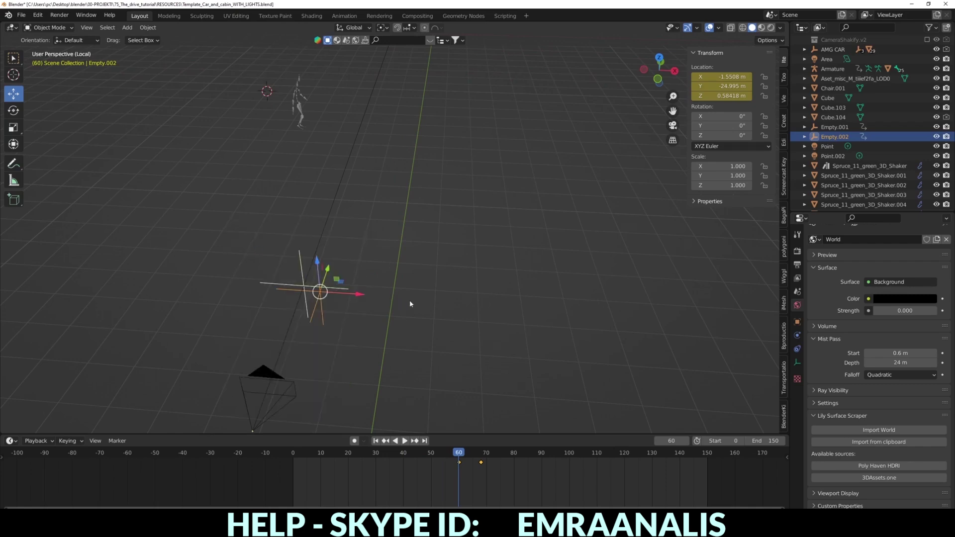
At frame 68, move Empty.002 toward the figure and keyframe its new location
{"action": "key", "text": "KP_7"}
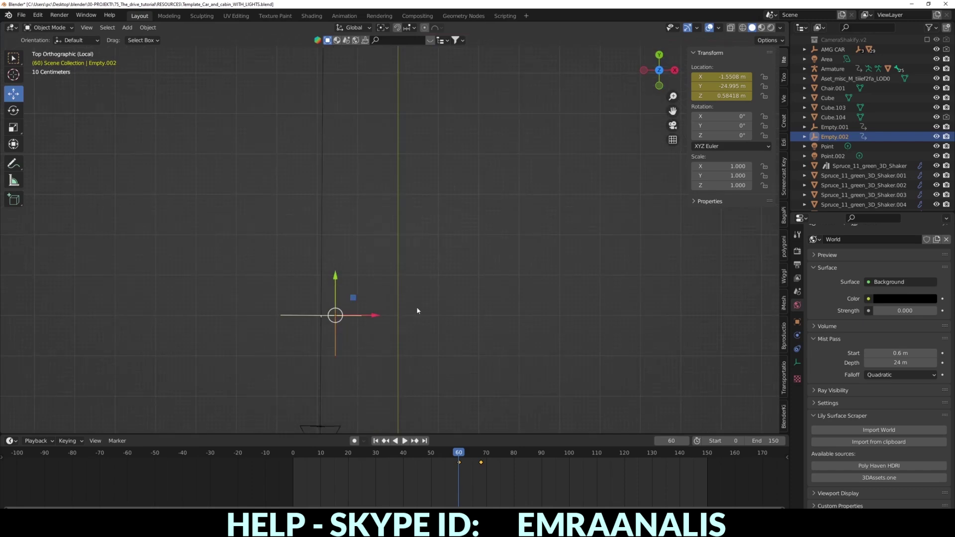
{"action": "scroll", "coordinate": [438, 274], "scroll_direction": "down", "scroll_amount": 4}
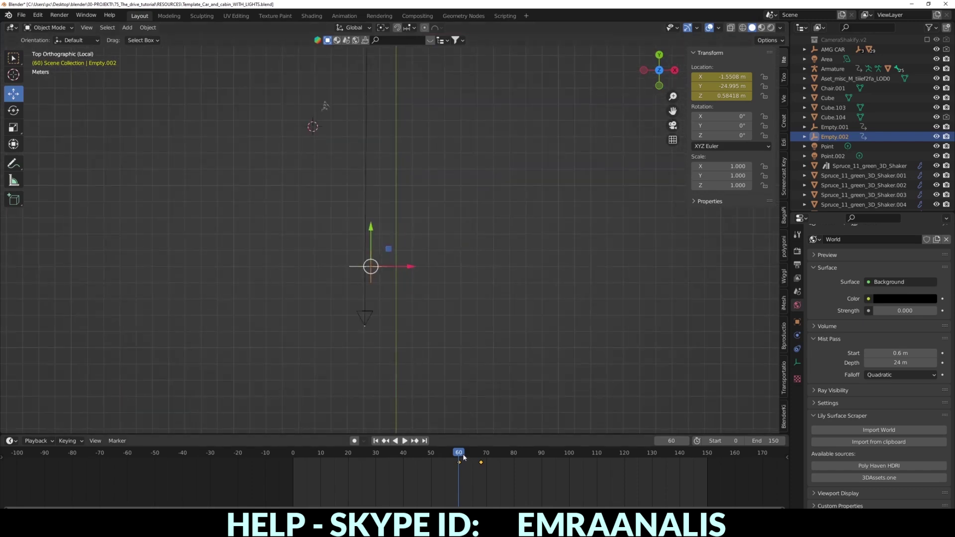
{"action": "left_click_drag", "start_coordinate": [467, 462], "coordinate": [481, 462]}
{"action": "left_click_drag", "start_coordinate": [673, 110], "coordinate": [687, 184]}
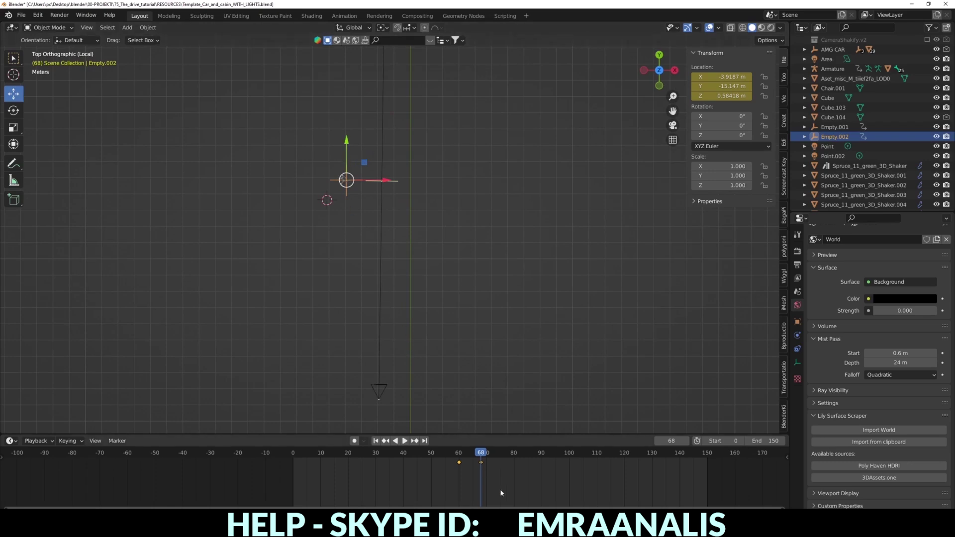
{"action": "key", "text": "Delete"}
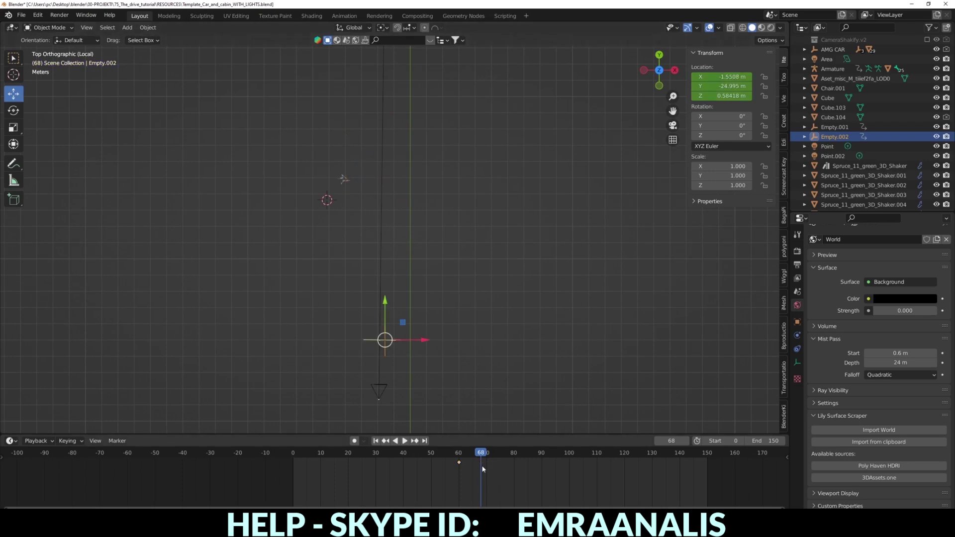
{"action": "mouse_move", "coordinate": [385, 306]}
{"action": "left_mouse_down"}
{"action": "mouse_move", "coordinate": [384, 133]}
{"action": "mouse_move", "coordinate": [383, 154]}
{"action": "left_mouse_up"}
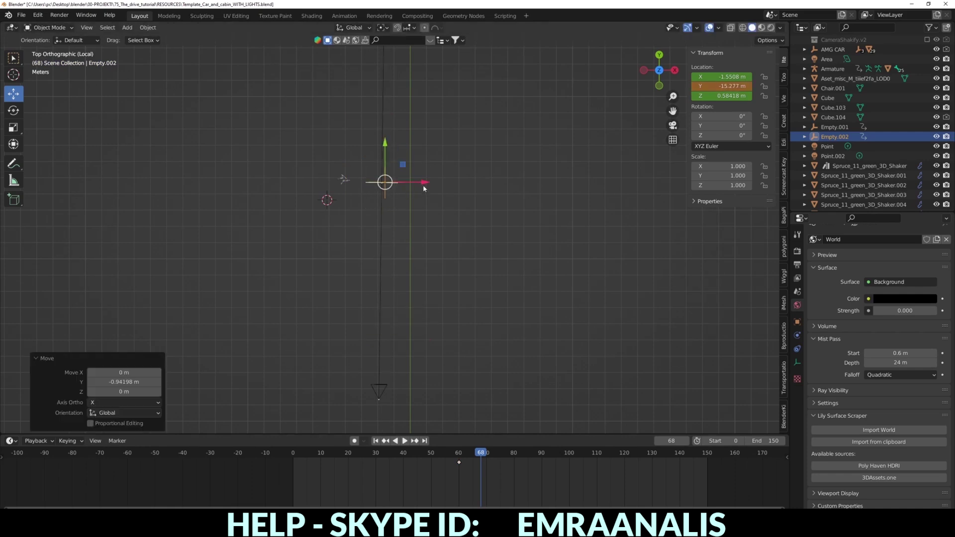
{"action": "left_click_drag", "start_coordinate": [415, 182], "coordinate": [378, 179]}
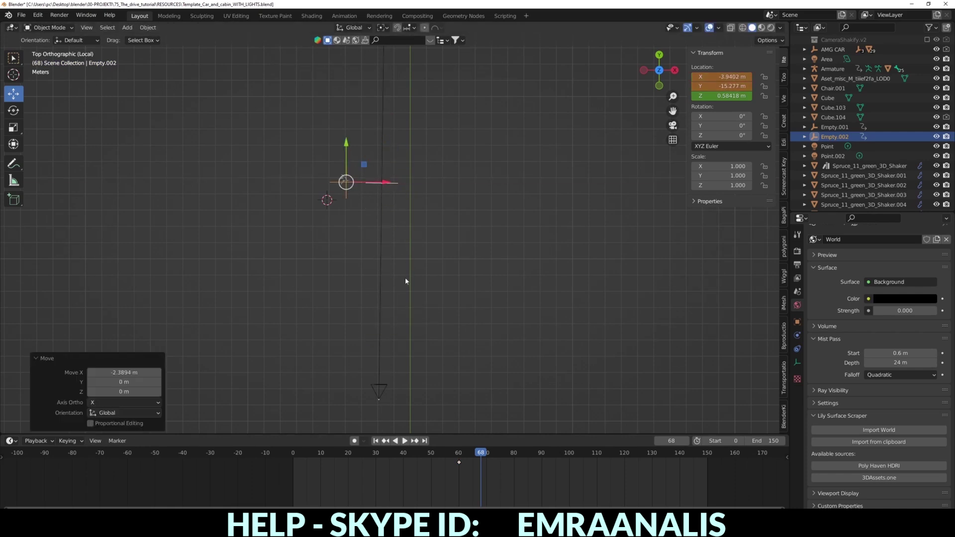
{"action": "key", "text": "i"}
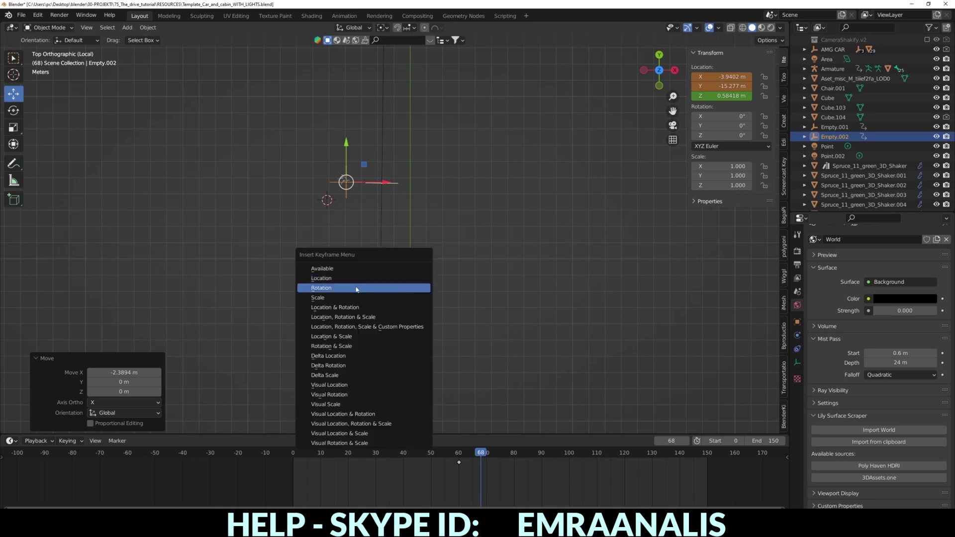
{"action": "left_click", "coordinate": [342, 278]}
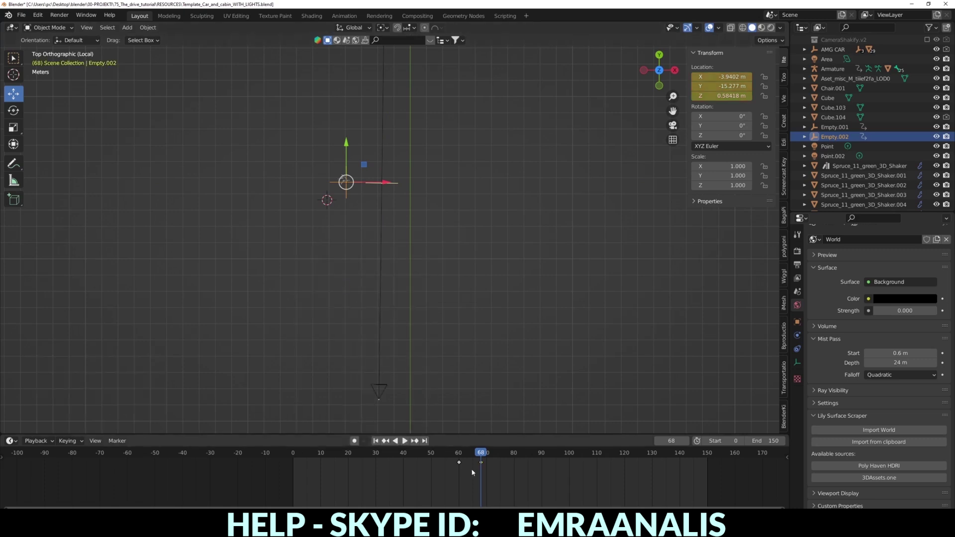
Replay frames 58 onward to check the empty's motion, then select Camera.001
{"action": "left_click_drag", "start_coordinate": [476, 456], "coordinate": [453, 456]}
{"action": "key", "text": "space"}
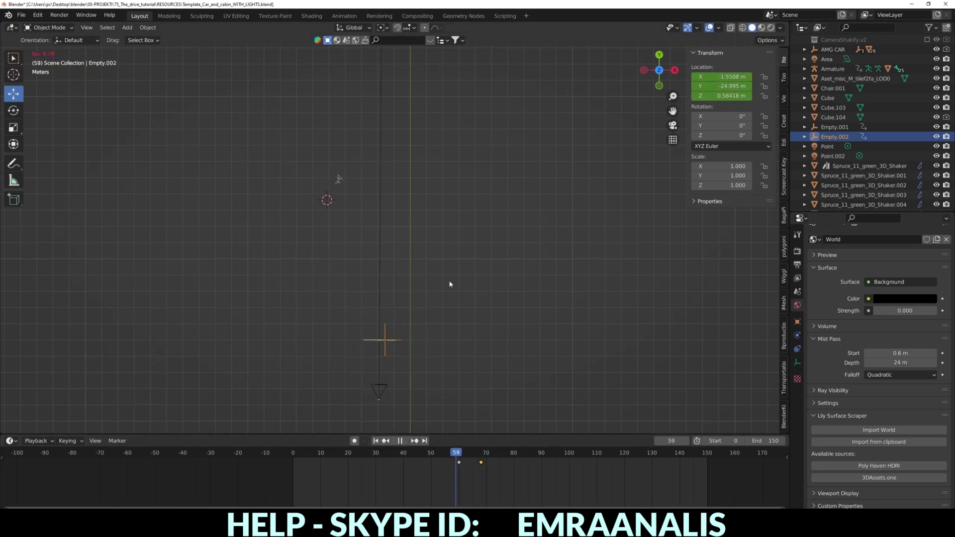
{"action": "key", "text": "space"}
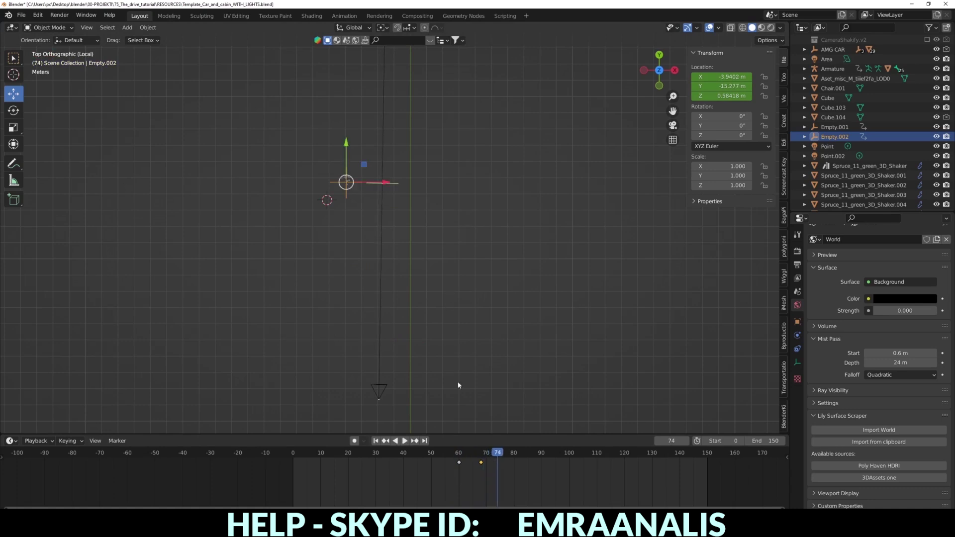
{"action": "left_click_drag", "start_coordinate": [504, 457], "coordinate": [453, 457]}
{"action": "key", "text": "space"}
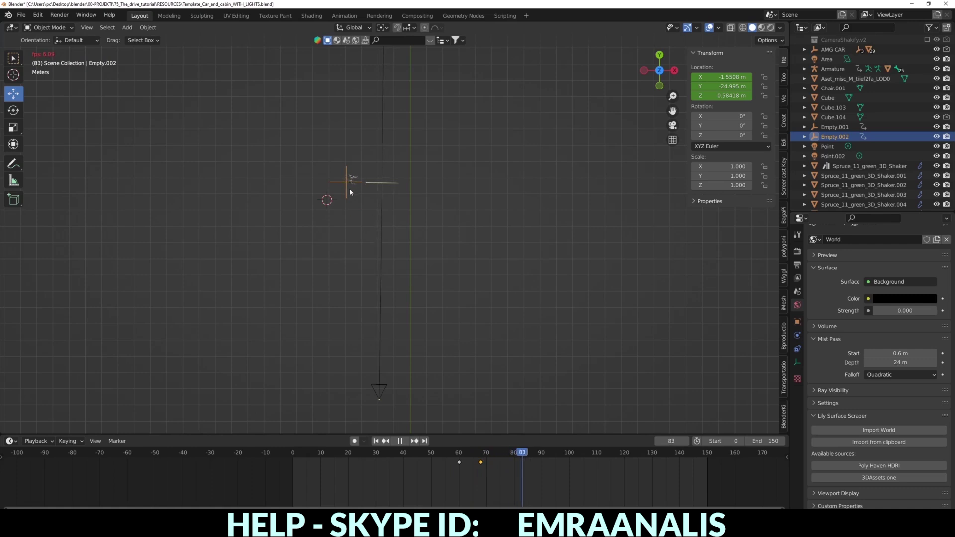
{"action": "key", "text": "space"}
{"action": "left_click", "coordinate": [380, 390]}
Expand Camera.001's Depth of Field panel, focused on Empty.002
{"action": "scroll", "coordinate": [886, 385], "scroll_direction": "down", "scroll_amount": 2}
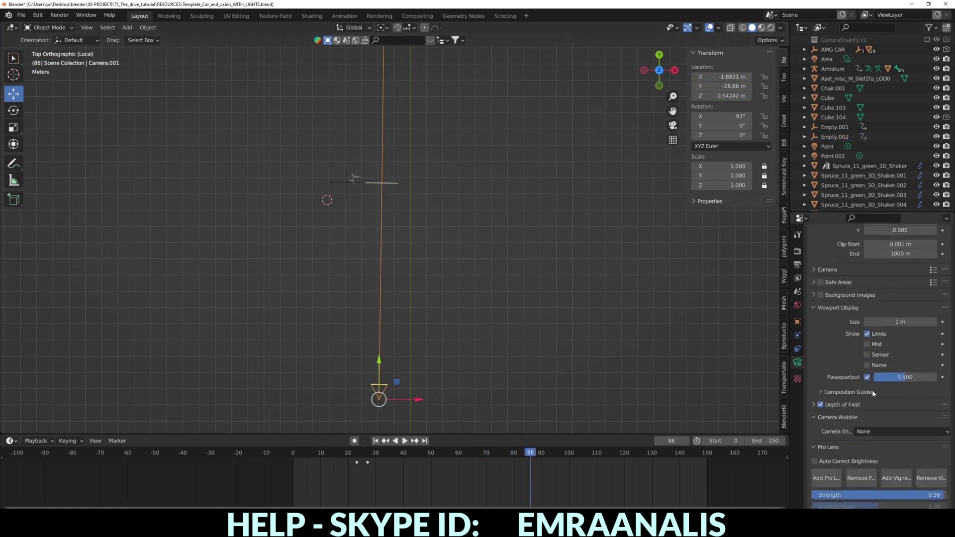
{"action": "scroll", "coordinate": [886, 386], "scroll_direction": "down", "scroll_amount": 2}
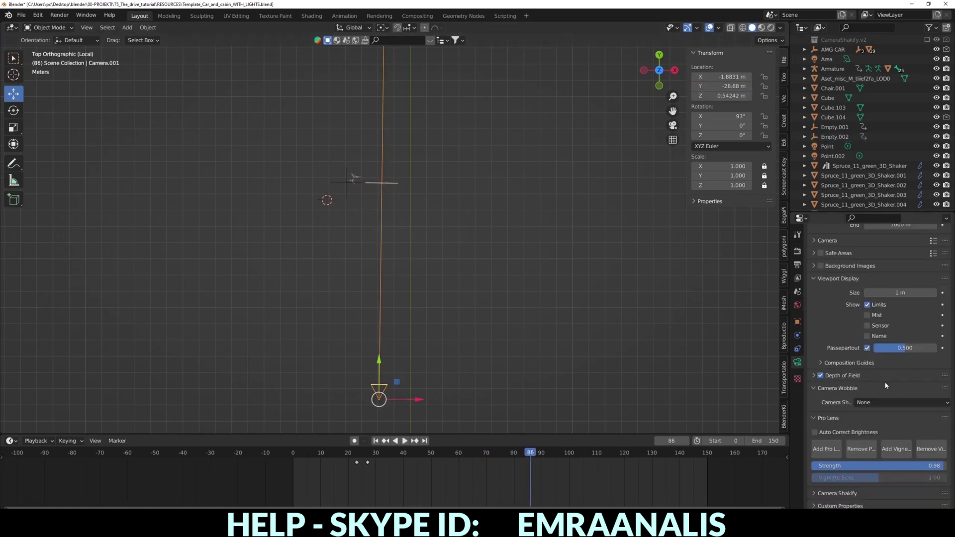
{"action": "left_click", "coordinate": [822, 381]}
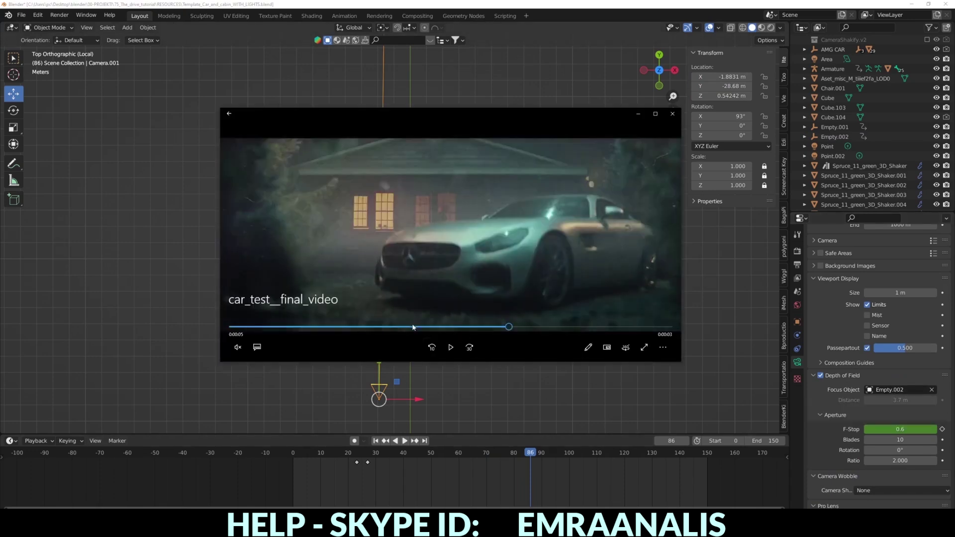
Replay the final video from the beginning
{"action": "left_click", "coordinate": [451, 347]}
{"action": "left_click", "coordinate": [294, 328]}
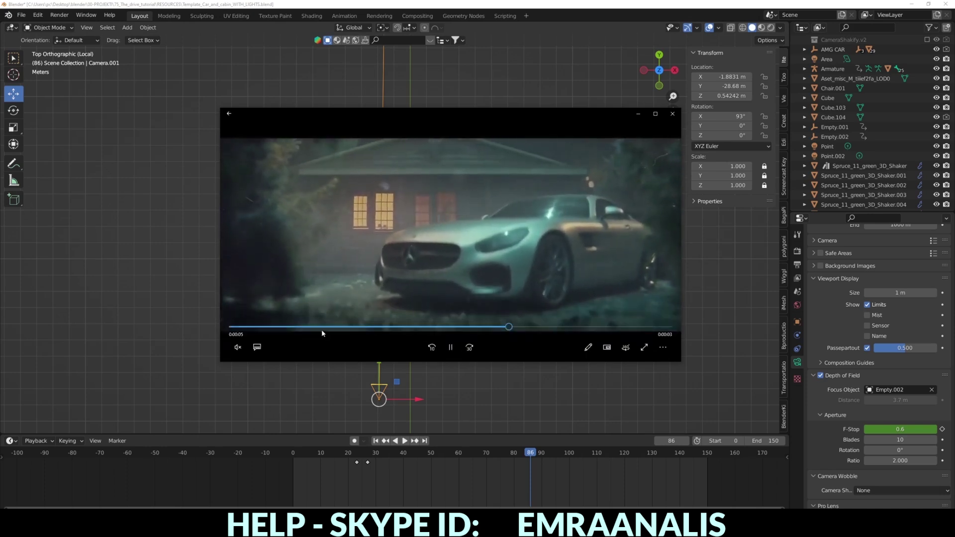
{"action": "left_click", "coordinate": [432, 348]}
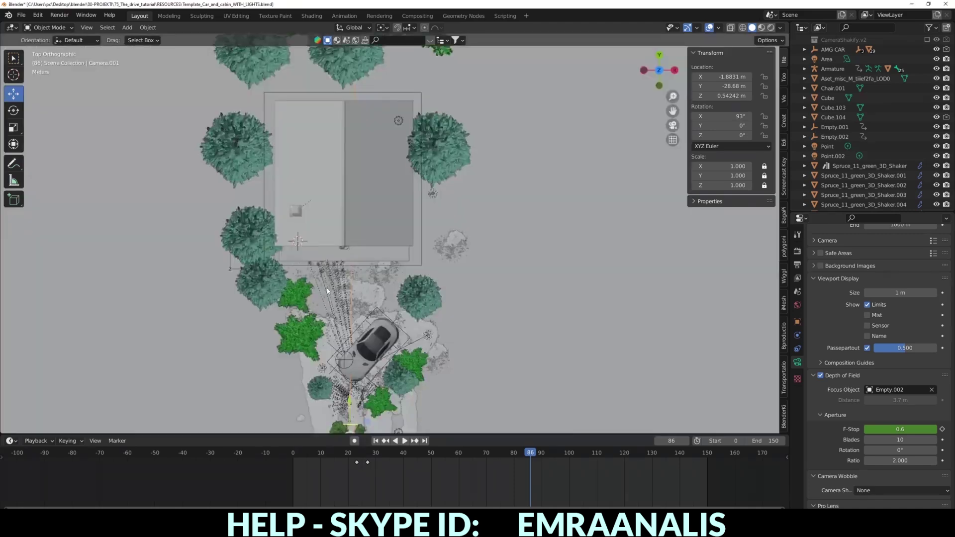
Select a Ribbon_Grass clump in front of the car and isolate it in local view
{"action": "middle_click_drag", "start_coordinate": [363, 238], "coordinate": [646, 125]}
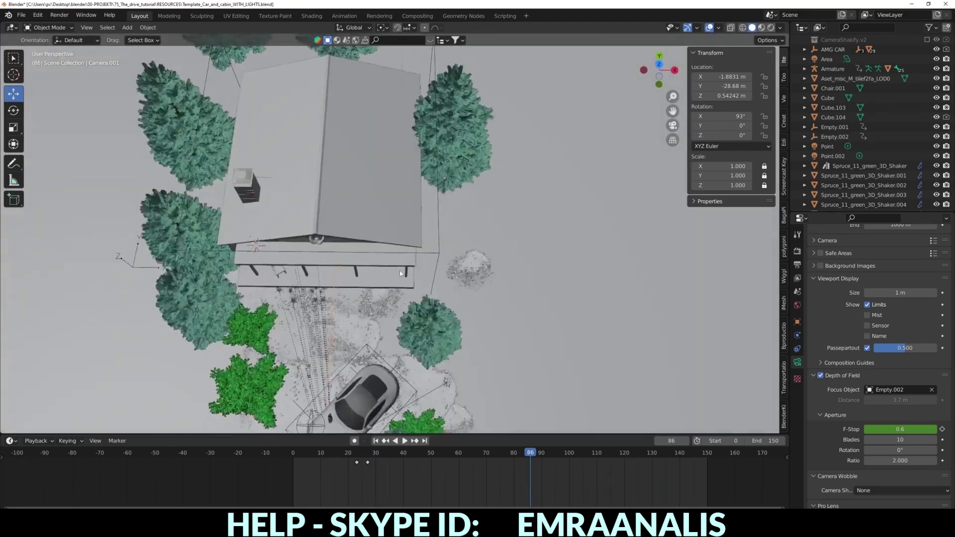
{"action": "left_click_drag", "start_coordinate": [672, 110], "coordinate": [669, 48]}
{"action": "scroll", "coordinate": [420, 252], "scroll_direction": "up", "scroll_amount": 3}
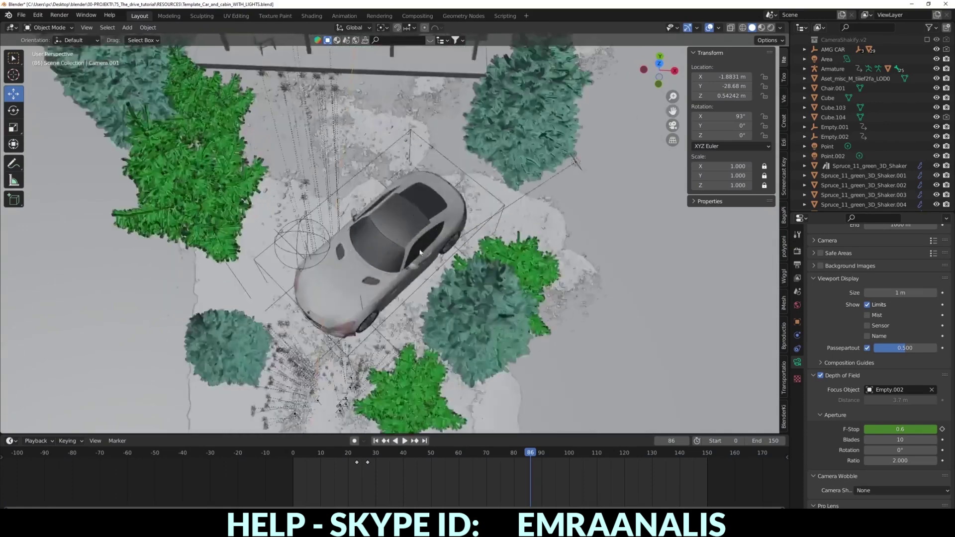
{"action": "middle_click_drag", "start_coordinate": [377, 293], "coordinate": [305, 308]}
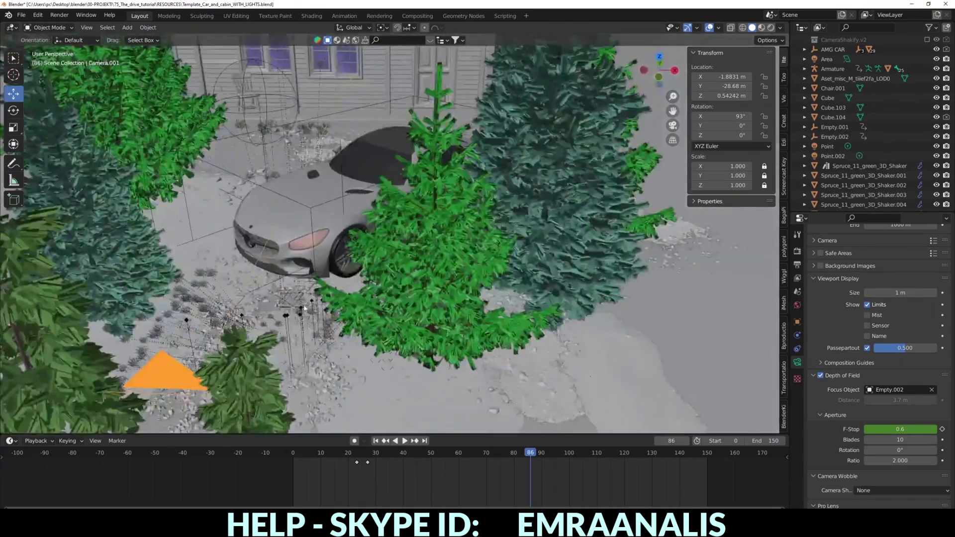
{"action": "left_click", "coordinate": [282, 343]}
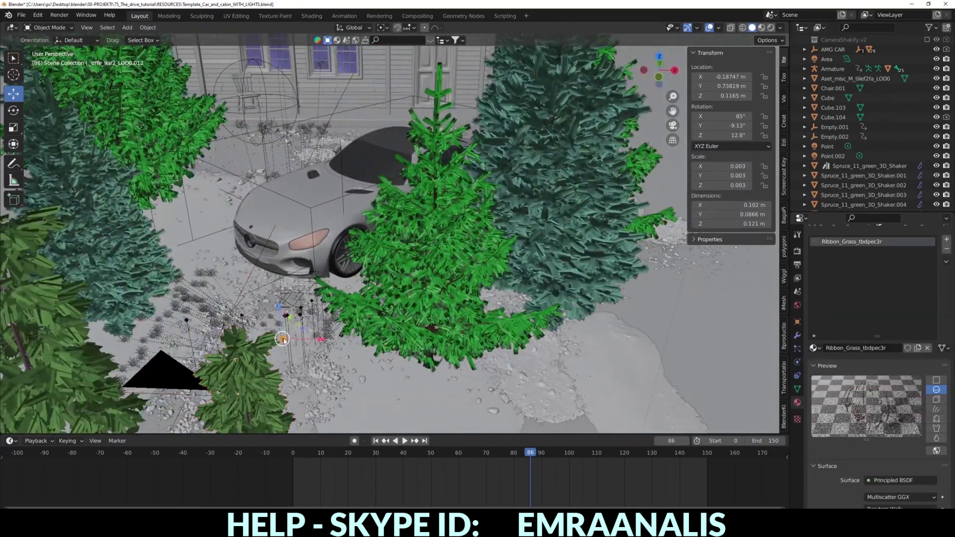
{"action": "key", "text": "KP_Divide"}
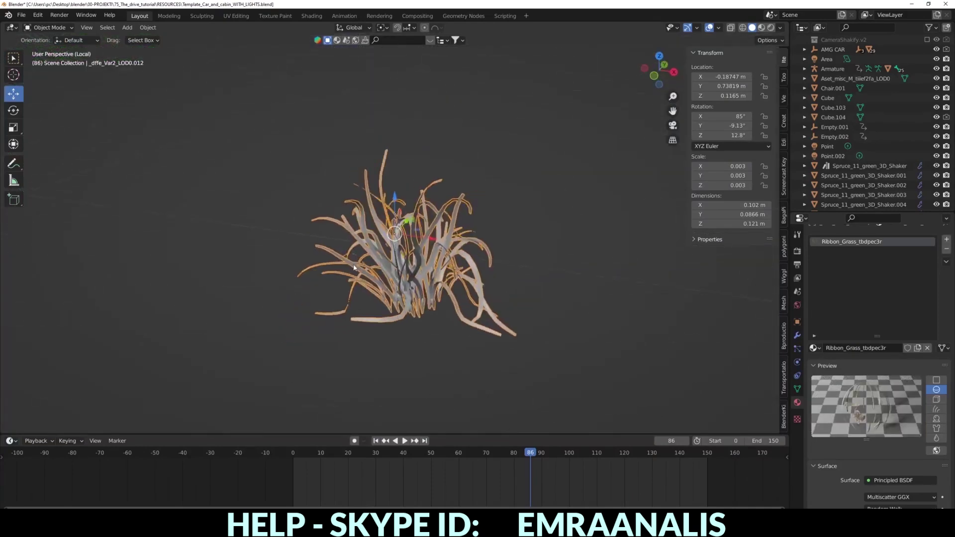
Add two linked copies of the grass clump, one along X and one along Y
{"action": "key", "text": "alt+d"}
{"action": "key", "text": "x"}
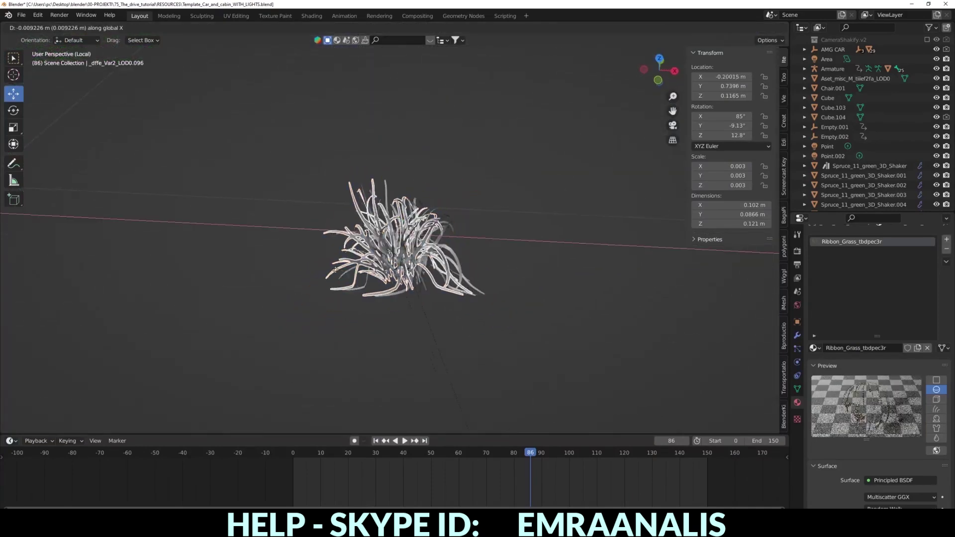
{"action": "left_click", "coordinate": [155, 241]}
{"action": "scroll", "coordinate": [154, 241], "scroll_direction": "down", "scroll_amount": 3}
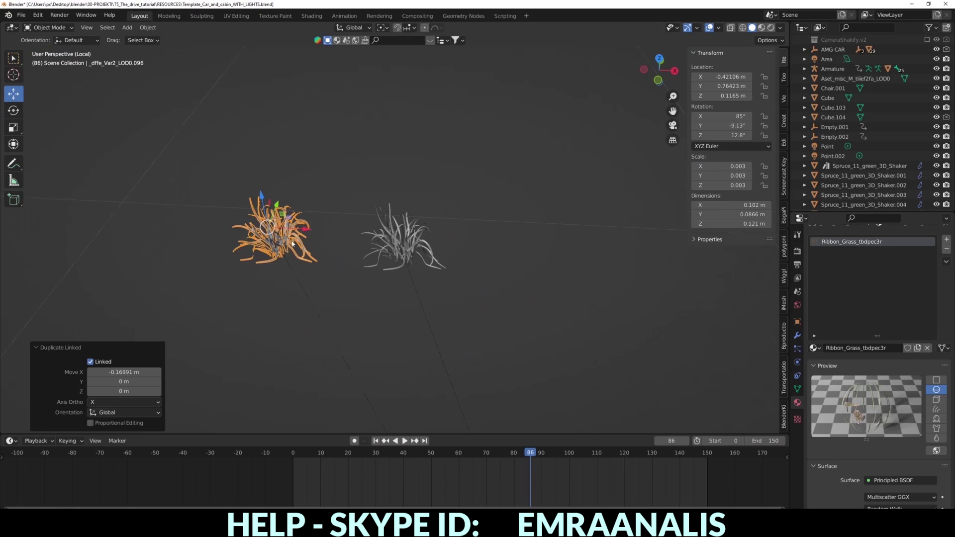
{"action": "scroll", "coordinate": [292, 244], "scroll_direction": "down", "scroll_amount": 1}
{"action": "key", "text": "alt+d"}
{"action": "key", "text": "y"}
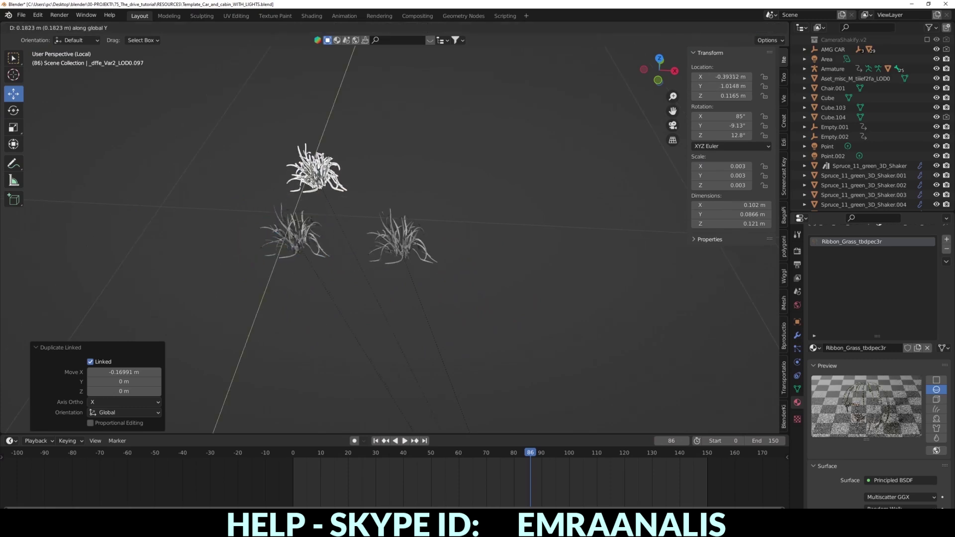
{"action": "left_click", "coordinate": [309, 183]}
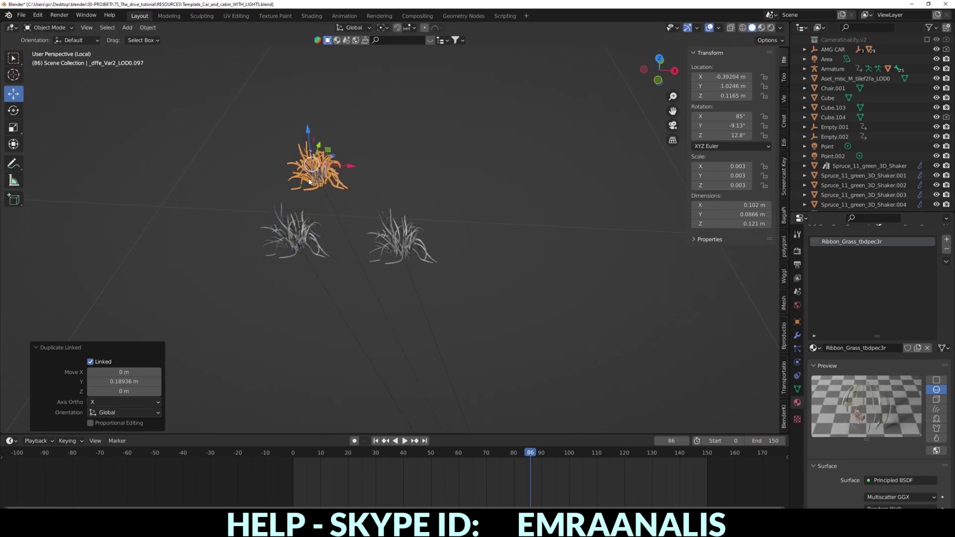
Switch to Material Preview and orbit around the three grass clumps
{"action": "key", "text": "z"}
{"action": "key", "text": "2"}
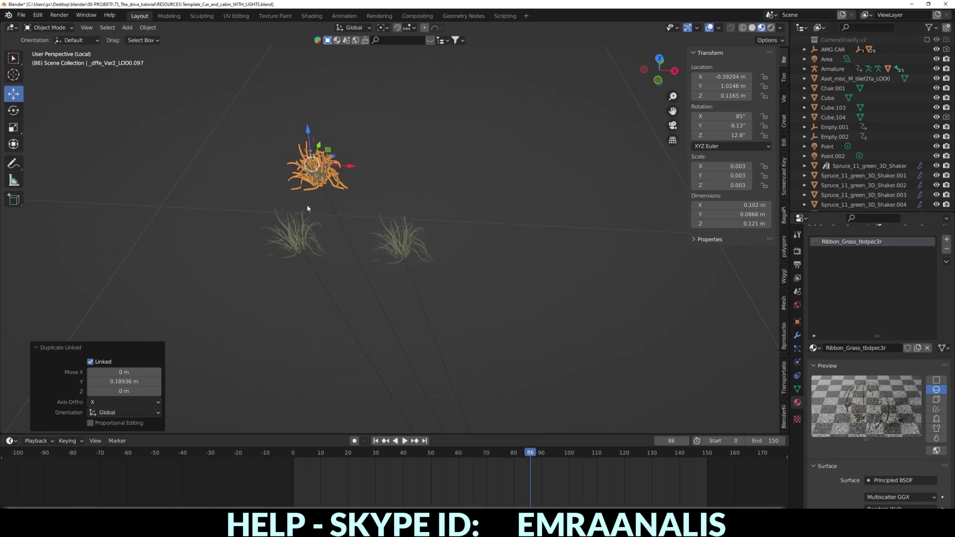
{"action": "scroll", "coordinate": [305, 238], "scroll_direction": "up", "scroll_amount": 2}
{"action": "mouse_move", "coordinate": [305, 238]}
{"action": "middle_mouse_down"}
{"action": "mouse_move", "coordinate": [320, 230]}
{"action": "mouse_move", "coordinate": [298, 216]}
{"action": "middle_mouse_up"}
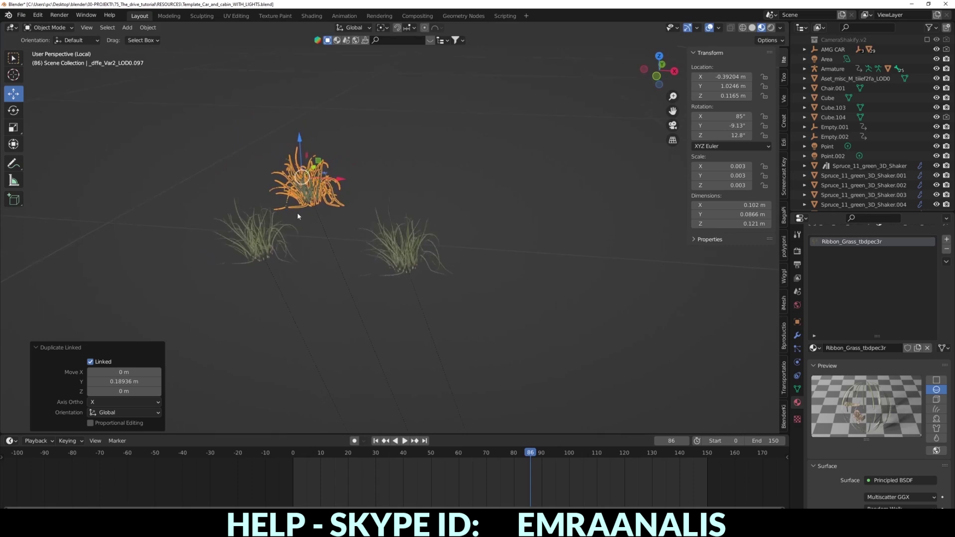
{"action": "left_click_drag", "start_coordinate": [673, 111], "coordinate": [683, 138]}
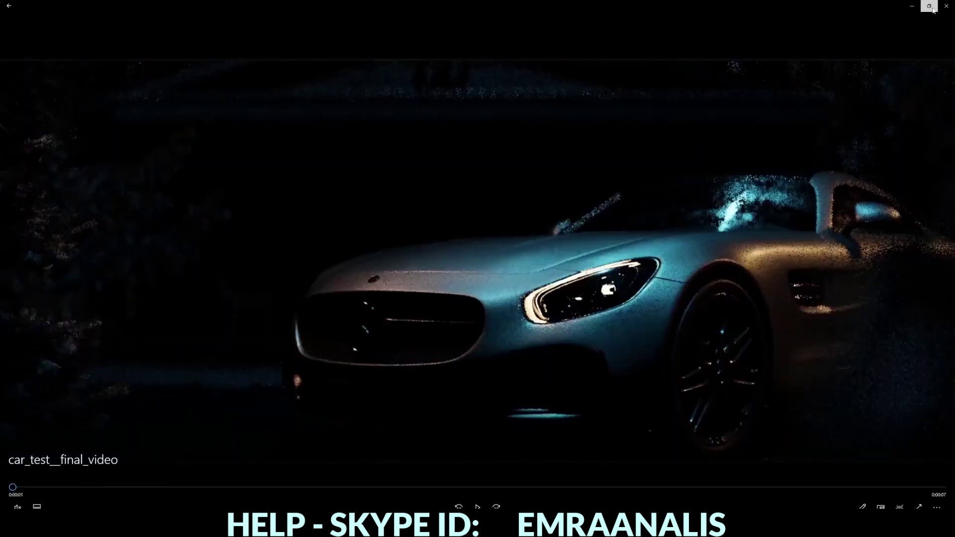
Exit full screen and replay the final car video in a taller player window
{"action": "left_click", "coordinate": [929, 6]}
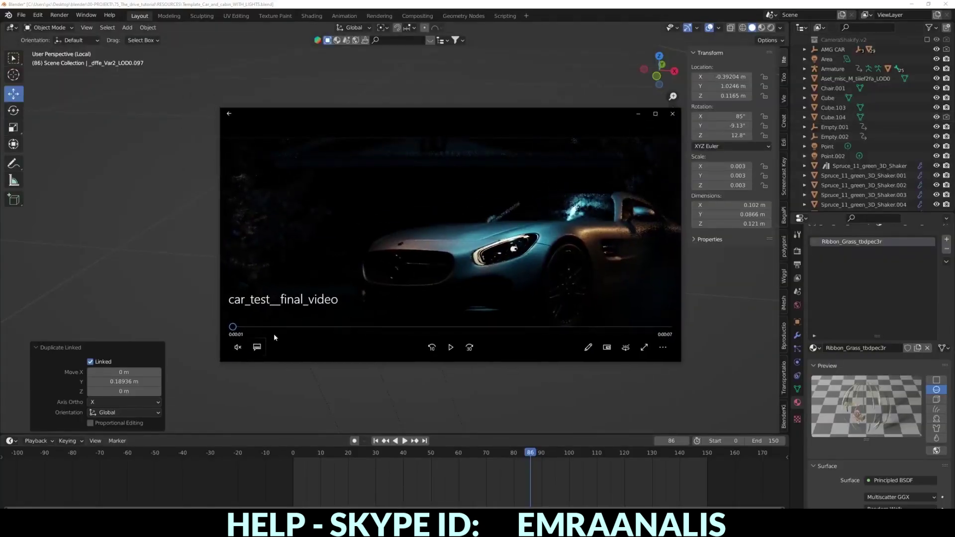
{"action": "left_click", "coordinate": [450, 348]}
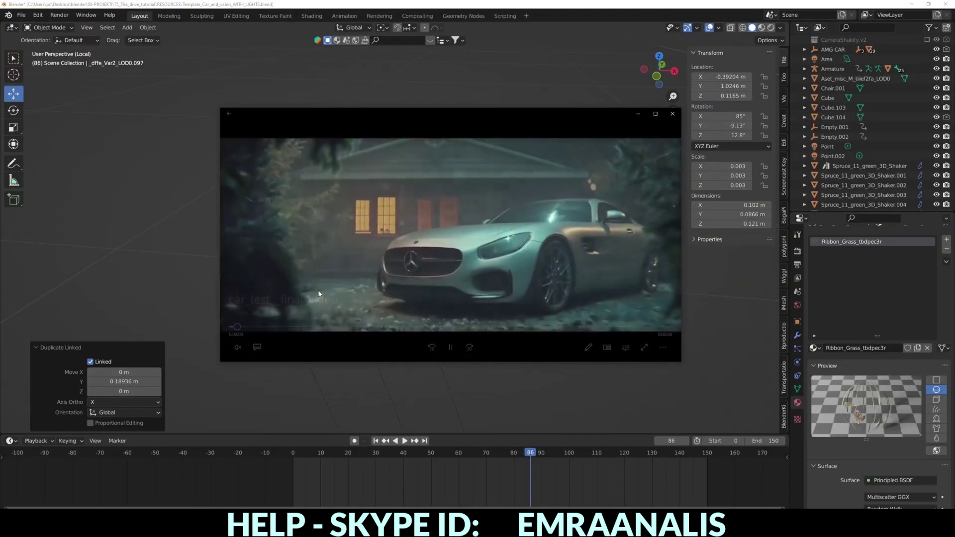
{"action": "left_click", "coordinate": [450, 347]}
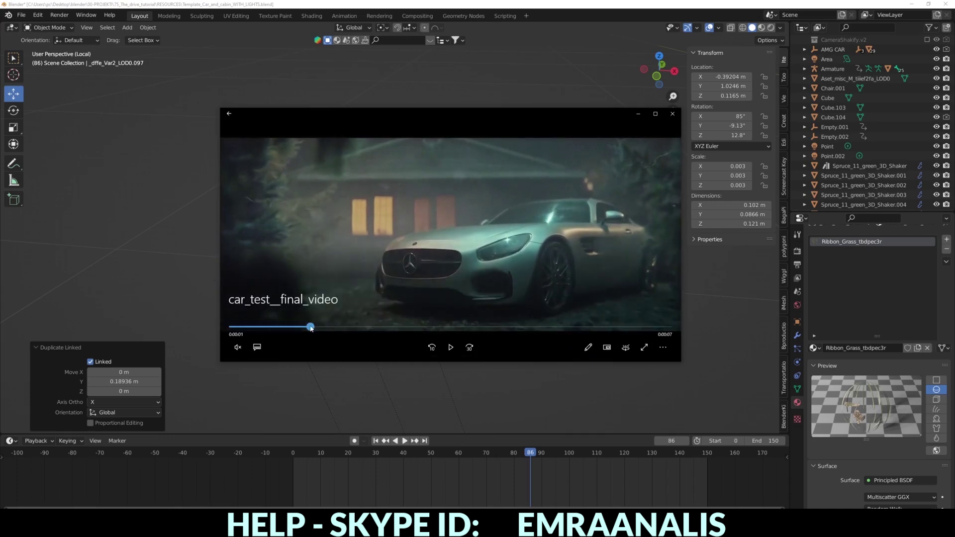
{"action": "left_click_drag", "start_coordinate": [304, 327], "coordinate": [282, 329]}
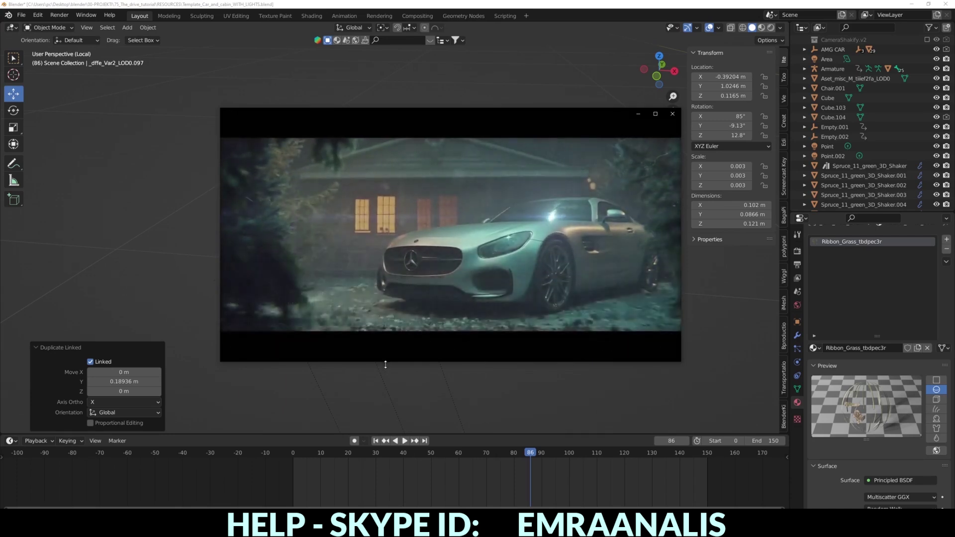
{"action": "left_click_drag", "start_coordinate": [387, 363], "coordinate": [368, 423]}
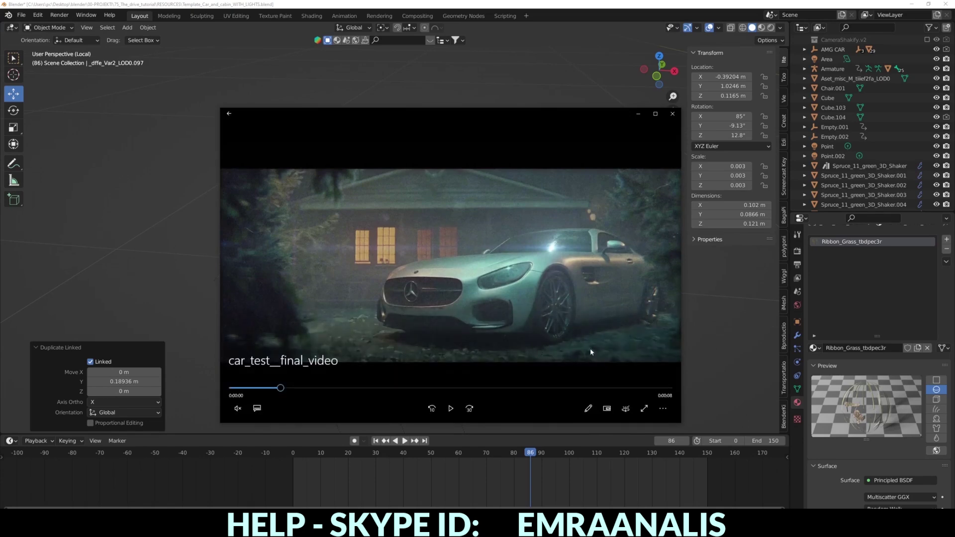
{"action": "left_click", "coordinate": [451, 409]}
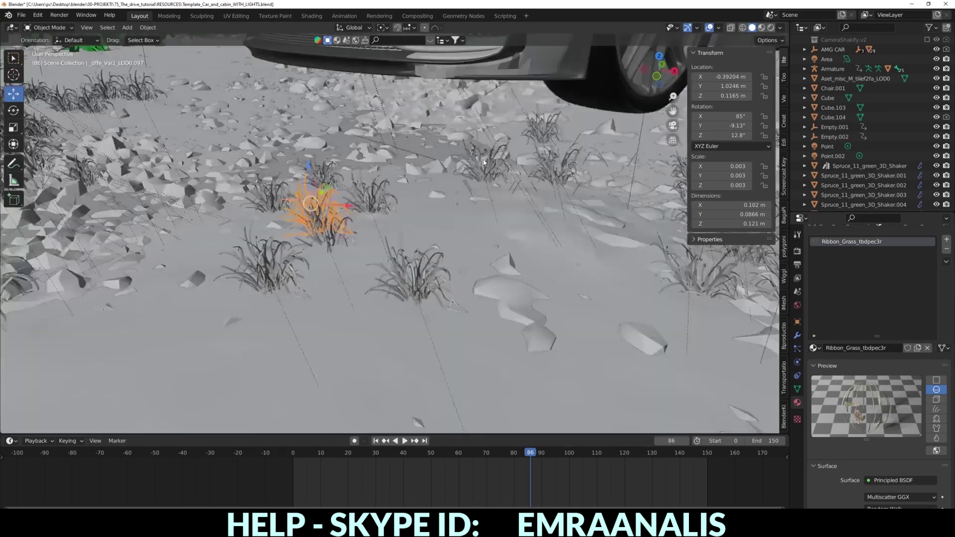
Select Chair.001 and orbit closer to the cabin and car
{"action": "scroll", "coordinate": [296, 149], "scroll_direction": "up", "scroll_amount": 3}
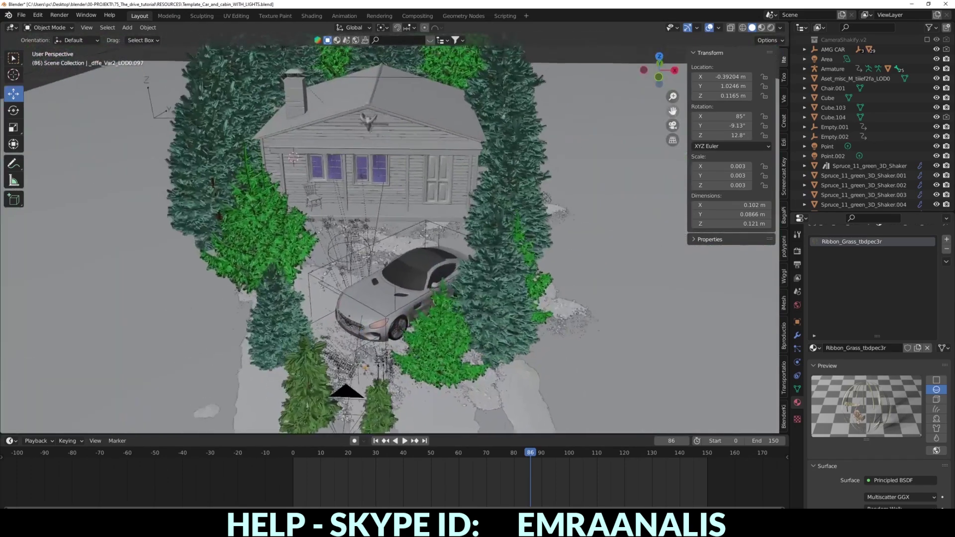
{"action": "scroll", "coordinate": [296, 149], "scroll_direction": "up", "scroll_amount": 3}
{"action": "left_click", "coordinate": [290, 194]}
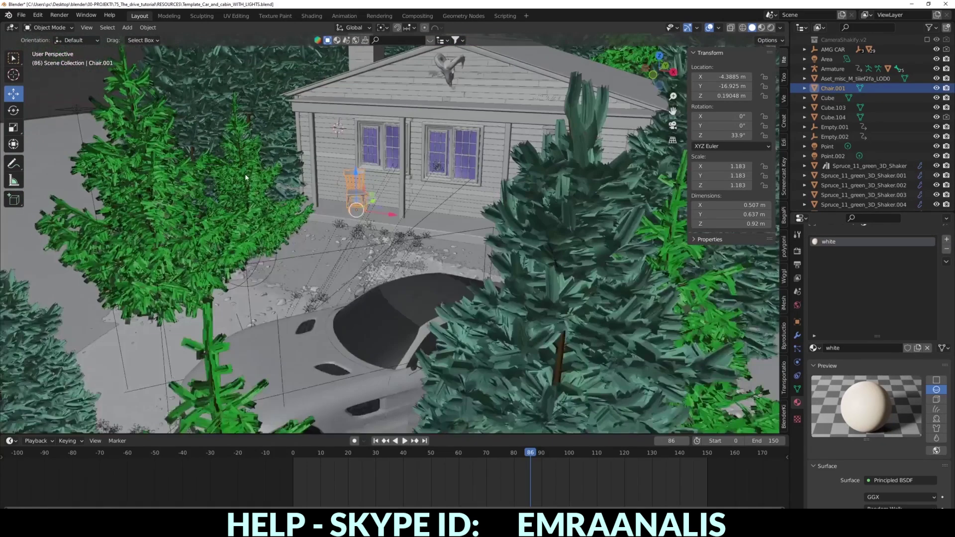
{"action": "middle_click_drag", "start_coordinate": [389, 150], "coordinate": [348, 209]}
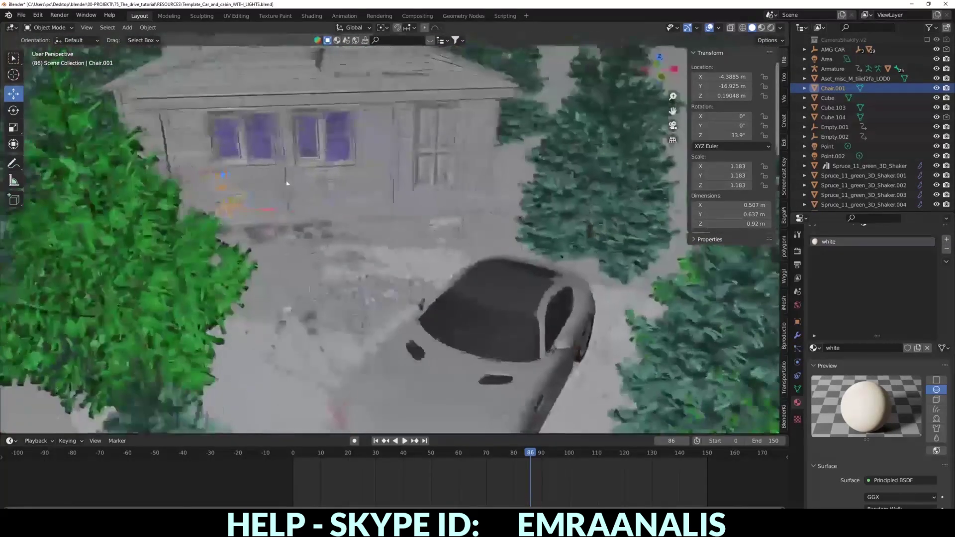
Play car_test__final_video from the renders folder in File Explorer
{"action": "left_click", "coordinate": [193, 527]}
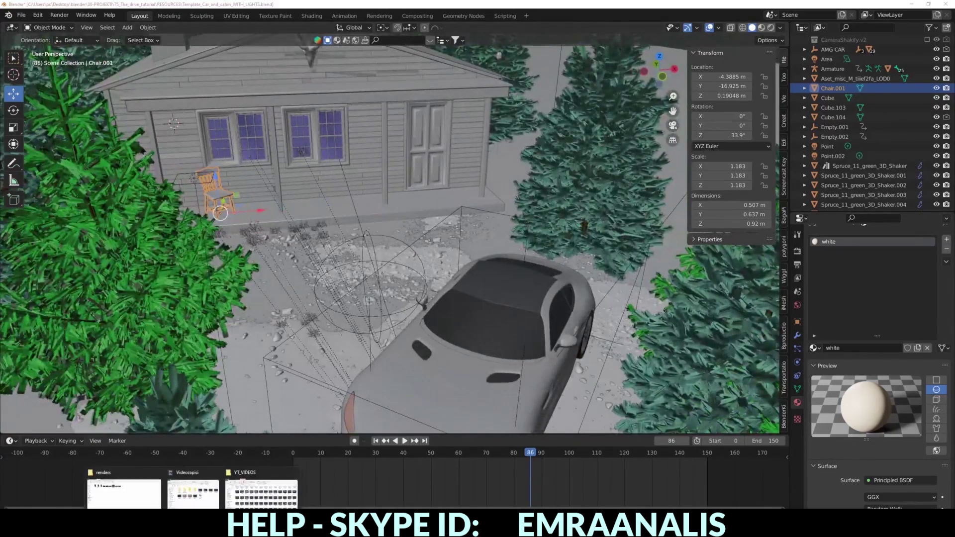
{"action": "left_click", "coordinate": [130, 491]}
{"action": "double_click", "coordinate": [340, 103]}
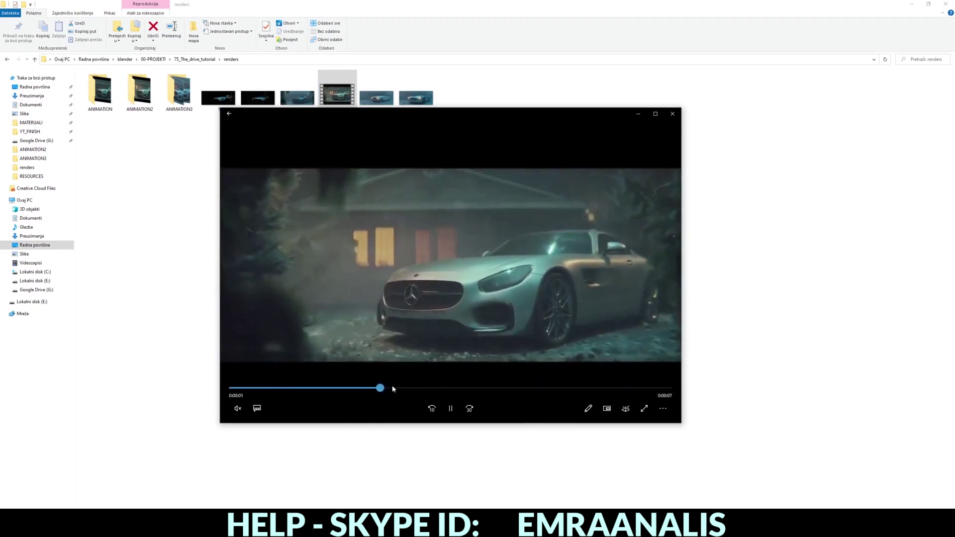
Close the video player and inspect the AO, GL, MAIN and MIST folders in ANIMATION2
{"action": "key", "text": "alt+F4"}
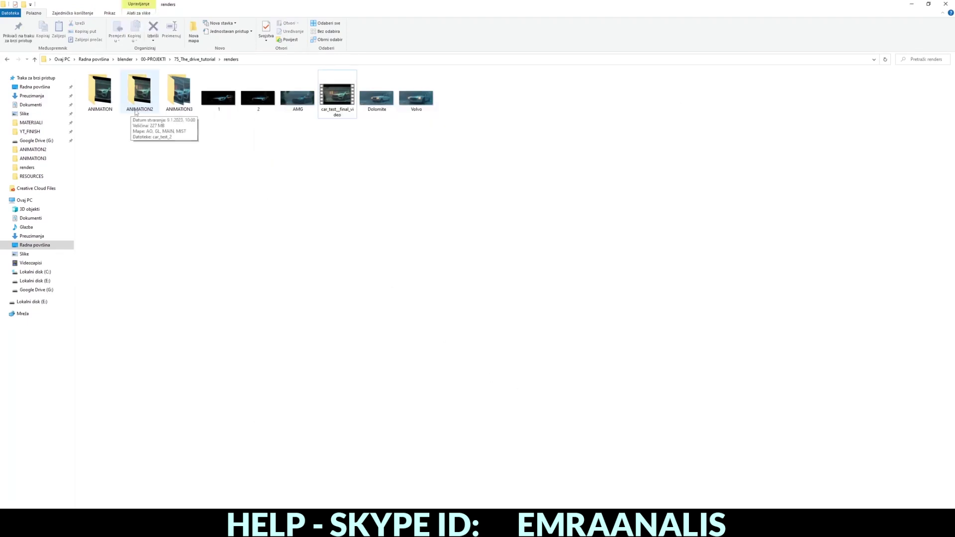
{"action": "double_click", "coordinate": [140, 100]}
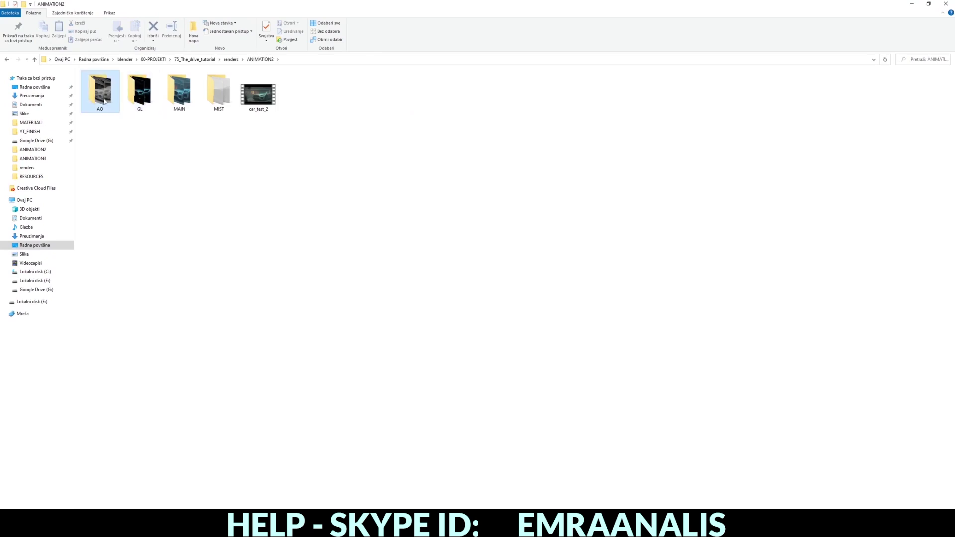
{"action": "left_click", "coordinate": [141, 97]}
{"action": "left_click", "coordinate": [102, 97]}
{"action": "left_click", "coordinate": [146, 103]}
{"action": "left_click", "coordinate": [164, 125]}
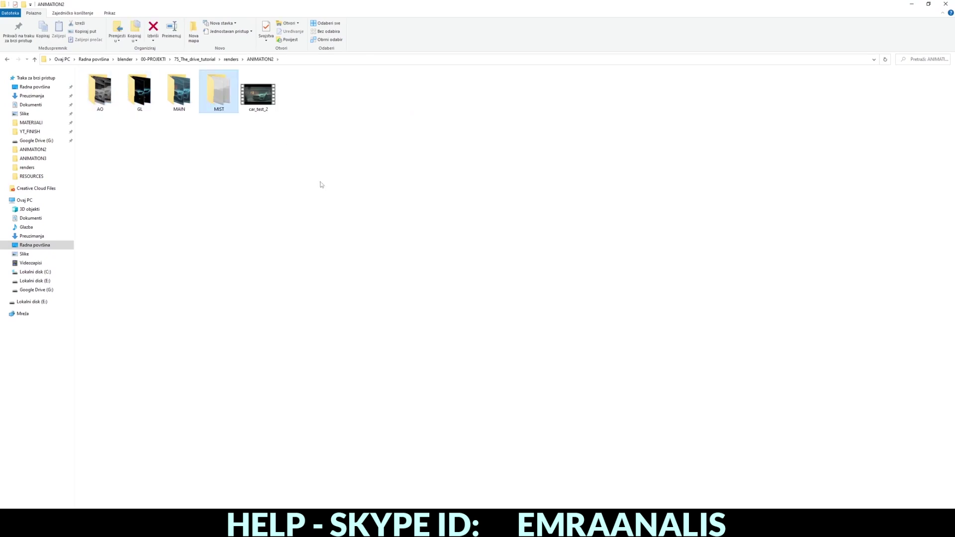
Review the Cycles render and output settings, checking the ANIMATION2\MAIN output folder
{"action": "left_click", "coordinate": [555, 488]}
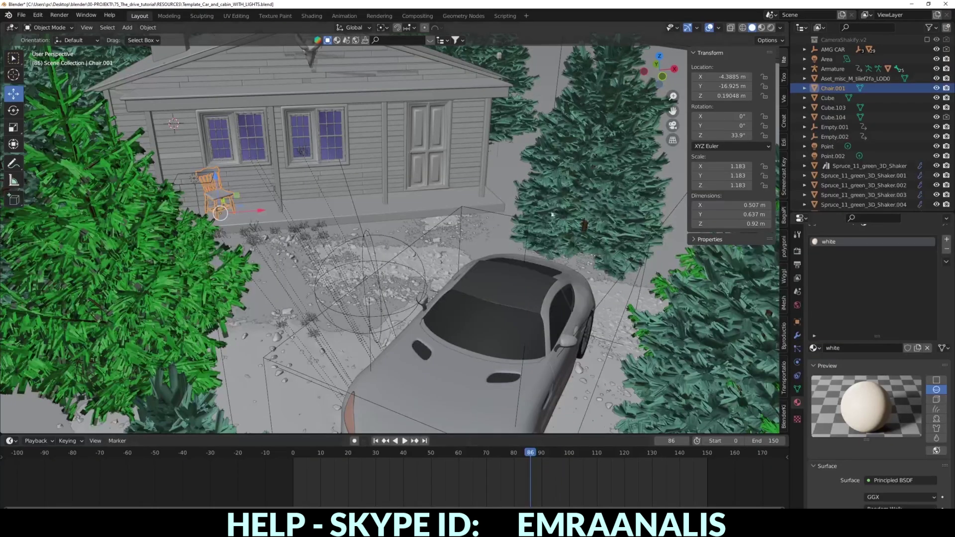
{"action": "left_click", "coordinate": [797, 252]}
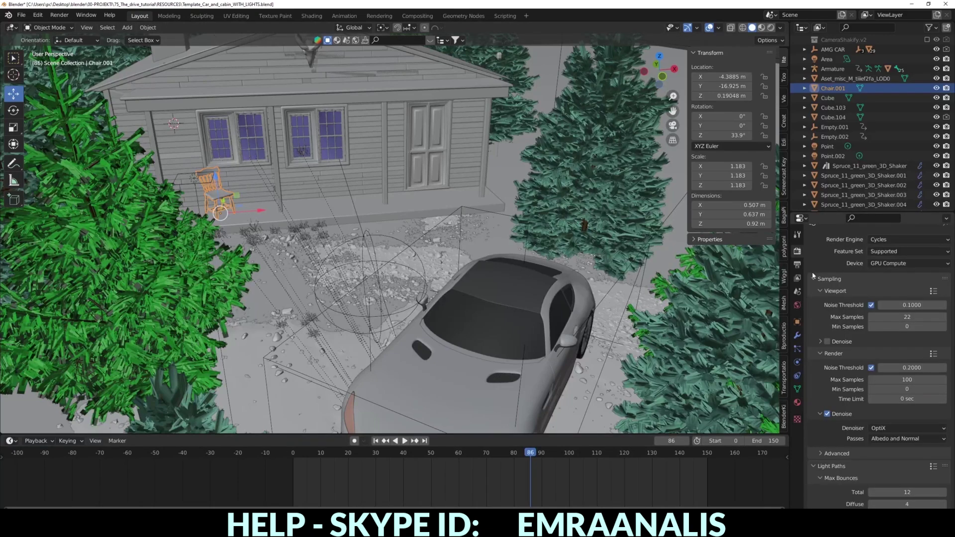
{"action": "left_click", "coordinate": [797, 266]}
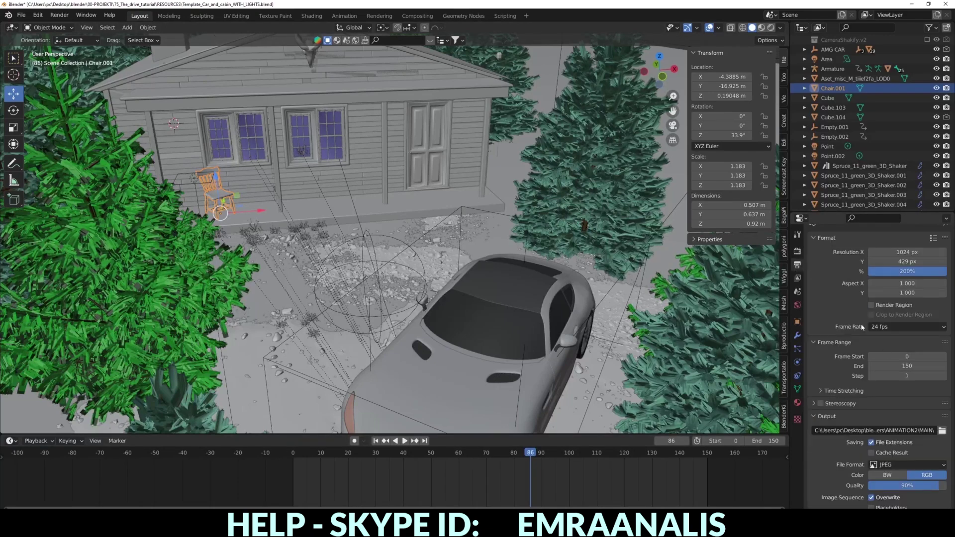
{"action": "left_click", "coordinate": [942, 431]}
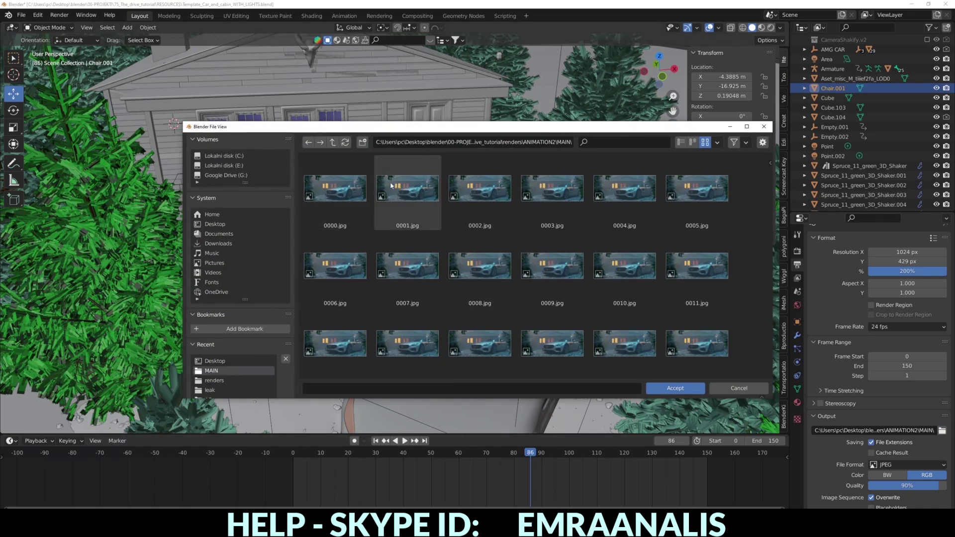
{"action": "left_click", "coordinate": [758, 386]}
In the compositor, browse the File Output node's path to renders\ANIMATION2
{"action": "left_click", "coordinate": [407, 16]}
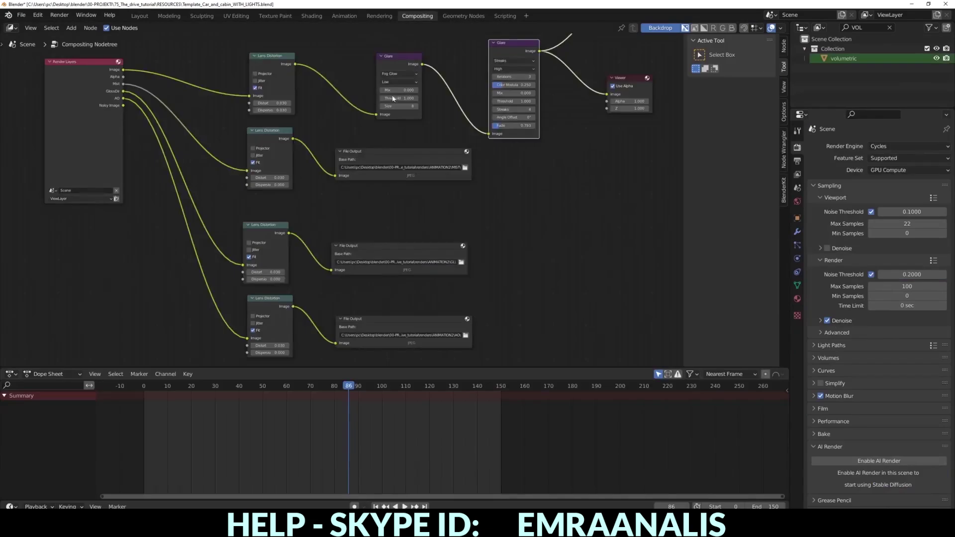
{"action": "scroll", "coordinate": [395, 217], "scroll_direction": "down", "scroll_amount": 3}
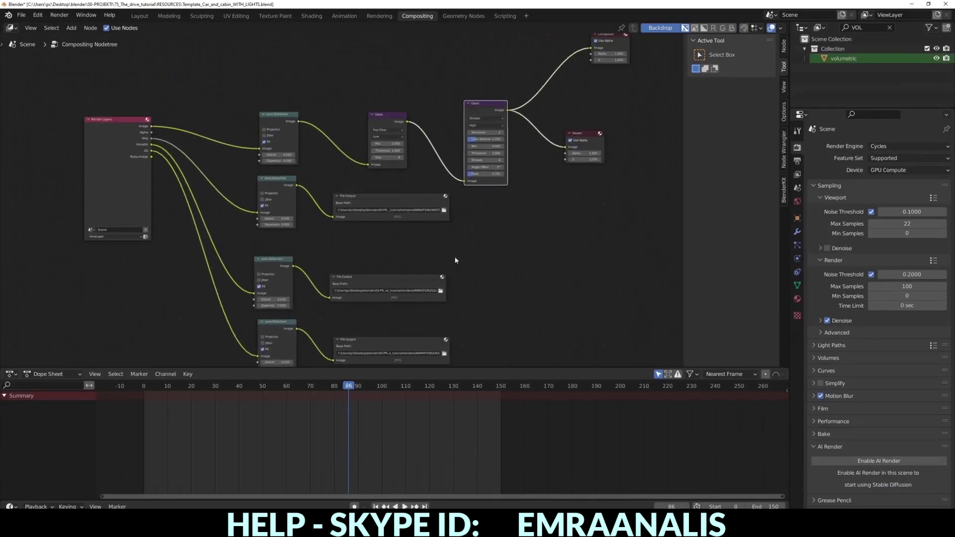
{"action": "left_click", "coordinate": [444, 210]}
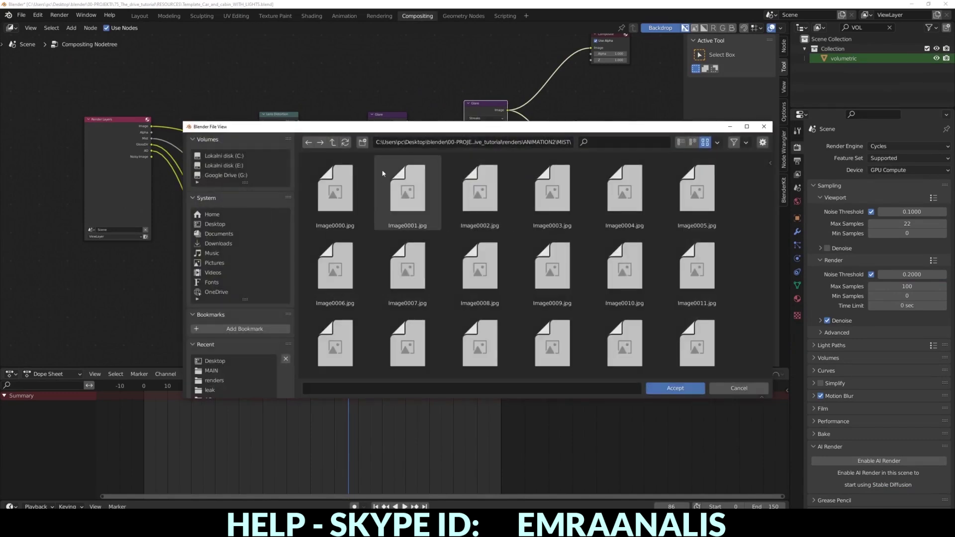
{"action": "left_click", "coordinate": [333, 143]}
{"action": "left_click", "coordinate": [332, 144]}
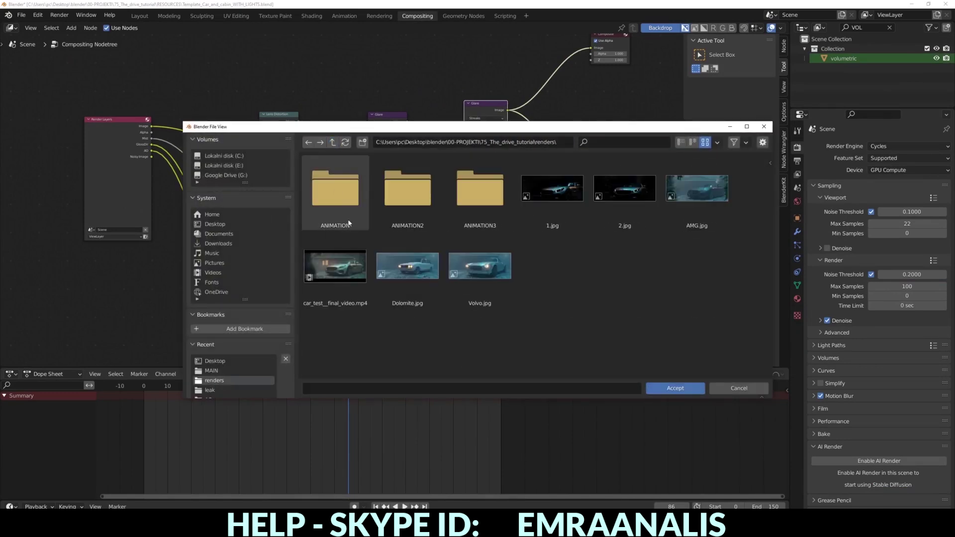
{"action": "left_click", "coordinate": [337, 198]}
{"action": "double_click", "coordinate": [413, 195]}
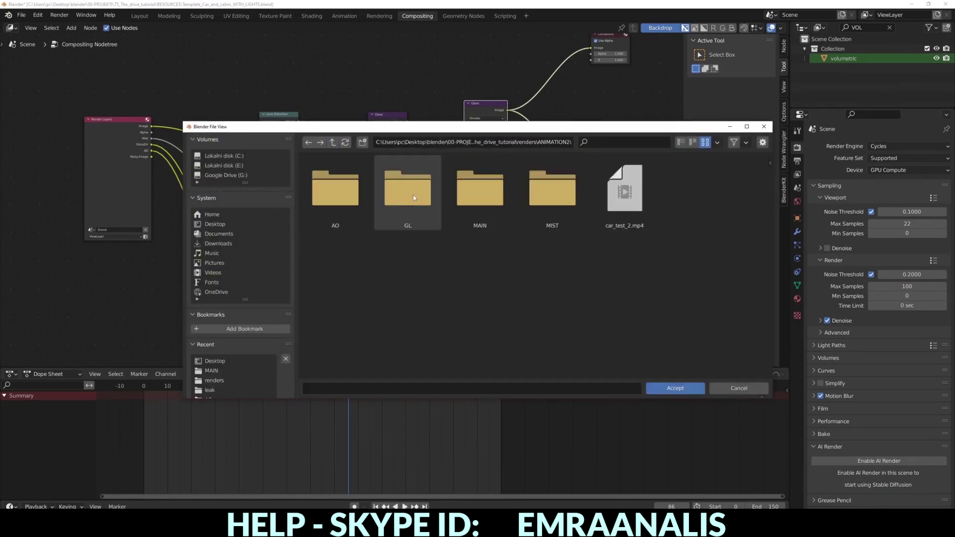
{"action": "left_click", "coordinate": [333, 143]}
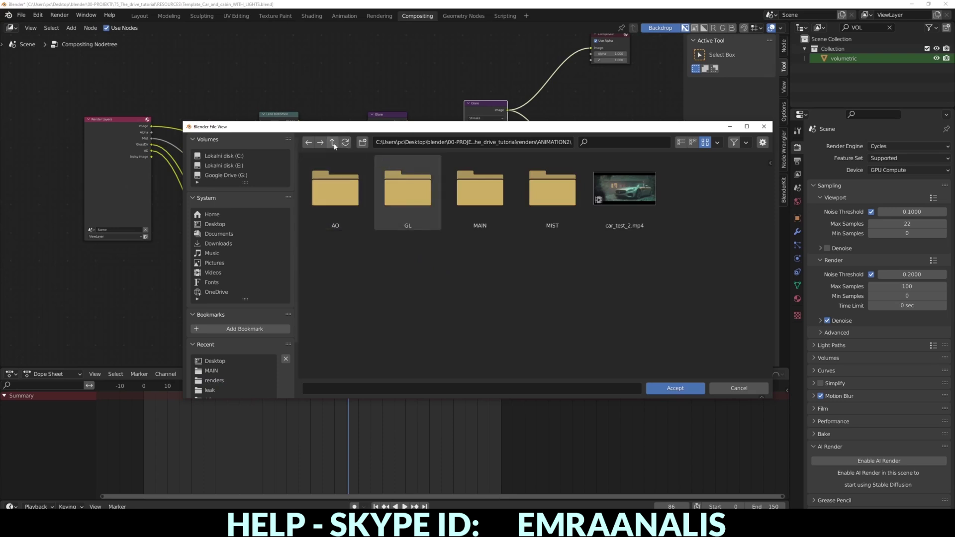
{"action": "left_click", "coordinate": [408, 204]}
{"action": "double_click", "coordinate": [408, 204]}
Set the File Output base path to the ANIMATION2\MIST folder
{"action": "mouse_move", "coordinate": [413, 127]}
{"action": "left_mouse_down"}
{"action": "mouse_move", "coordinate": [434, 290]}
{"action": "mouse_move", "coordinate": [440, 281]}
{"action": "left_mouse_up"}
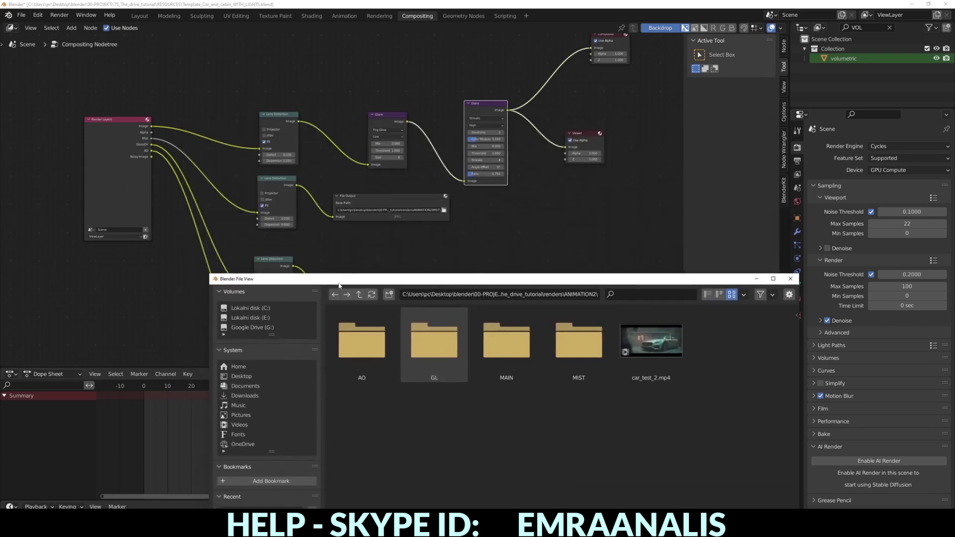
{"action": "left_click", "coordinate": [578, 344]}
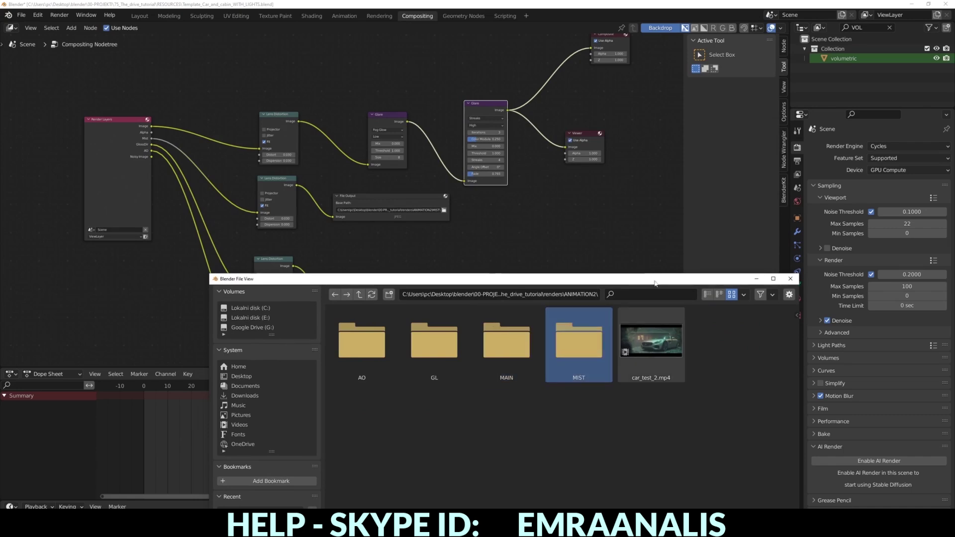
{"action": "left_click_drag", "start_coordinate": [655, 283], "coordinate": [535, 129]}
{"action": "double_click", "coordinate": [459, 189]}
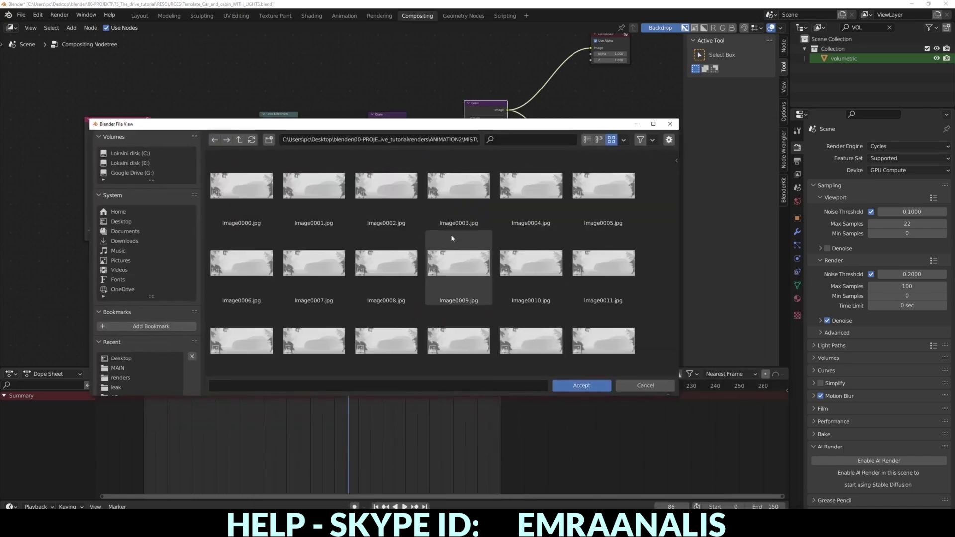
{"action": "left_click", "coordinate": [600, 385]}
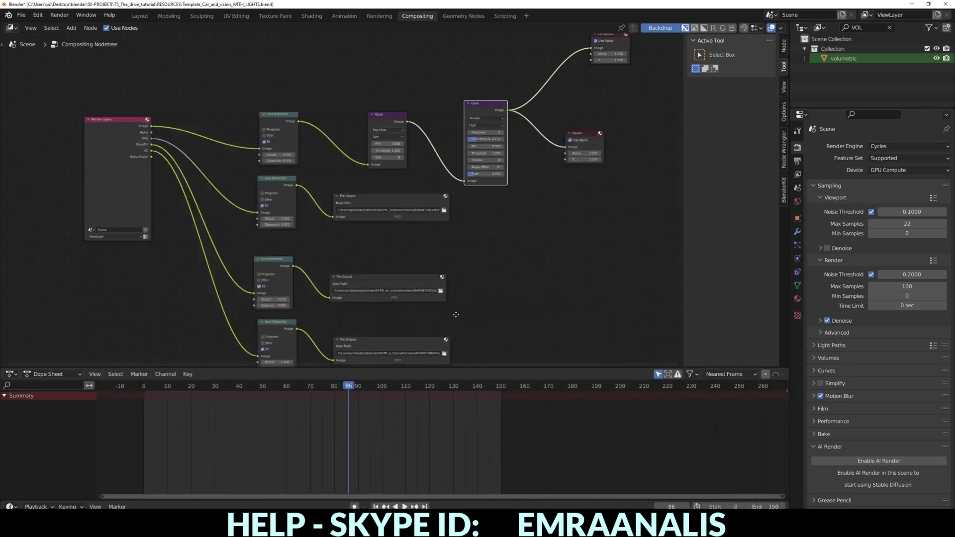
{"action": "middle_click_drag", "start_coordinate": [456, 315], "coordinate": [463, 304]}
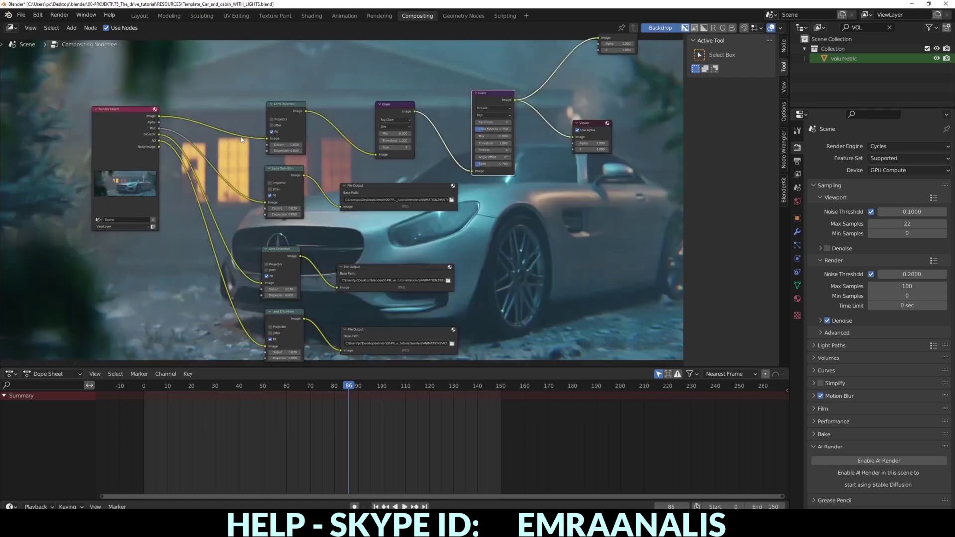
Return to Layout and review the ANIMATION2 pass folders in File Explorer
{"action": "left_click", "coordinate": [140, 16]}
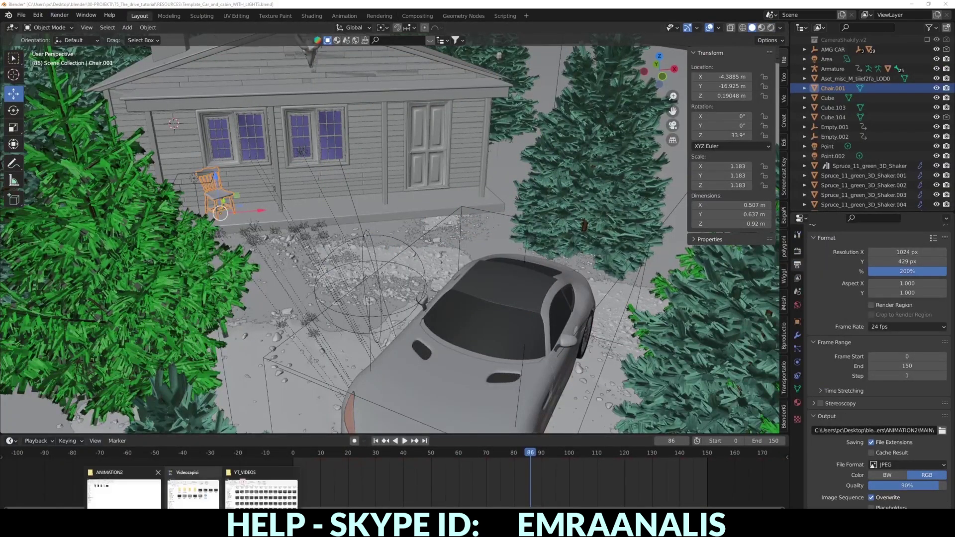
{"action": "left_click", "coordinate": [199, 488]}
{"action": "left_click", "coordinate": [8, 59]}
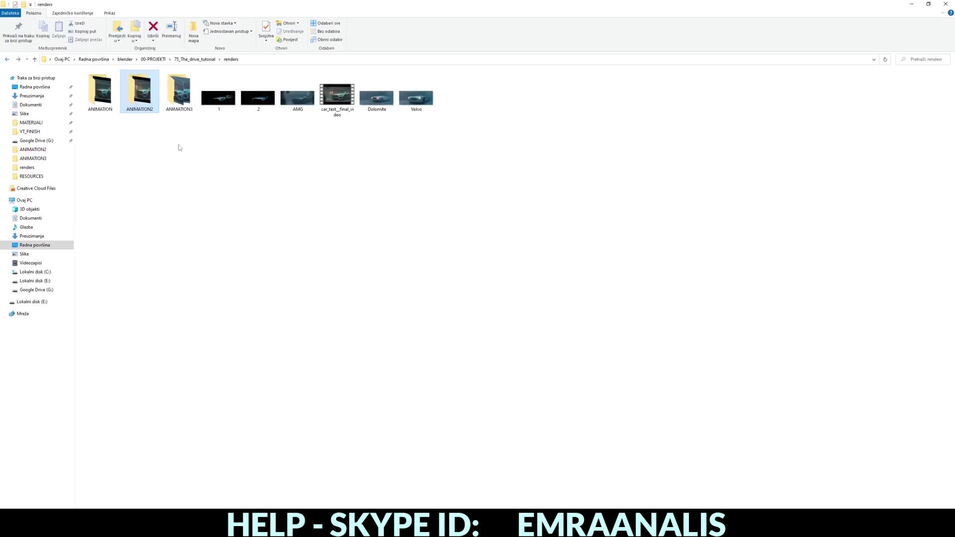
{"action": "double_click", "coordinate": [152, 105]}
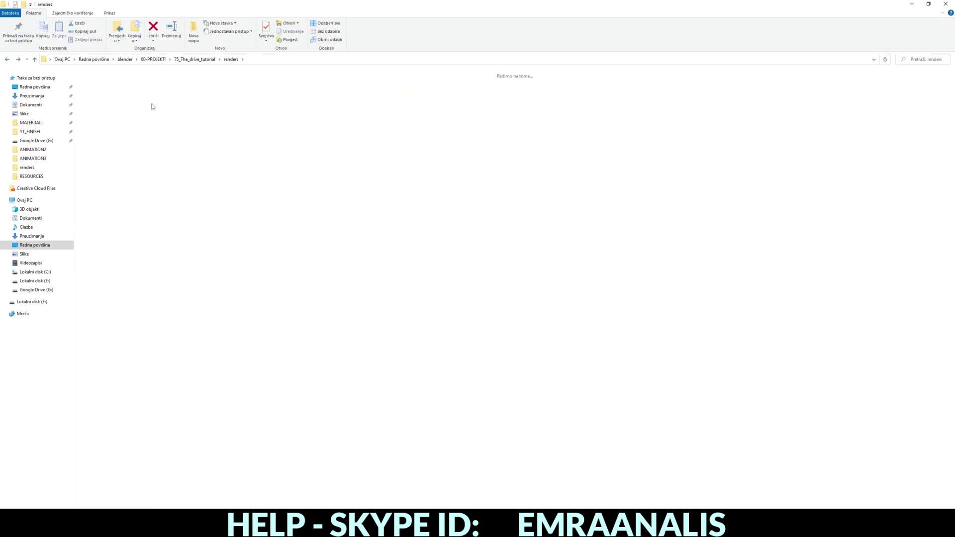
{"action": "left_click", "coordinate": [7, 60]}
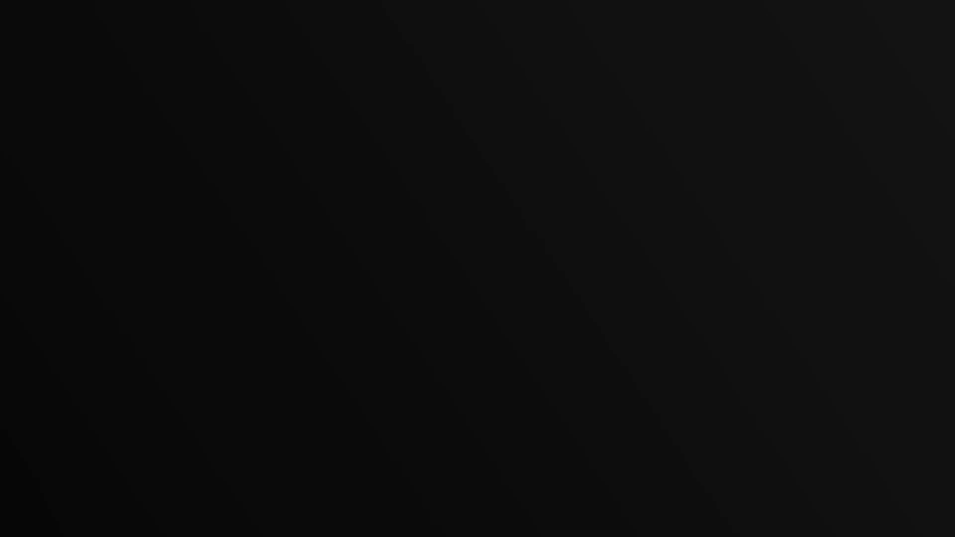